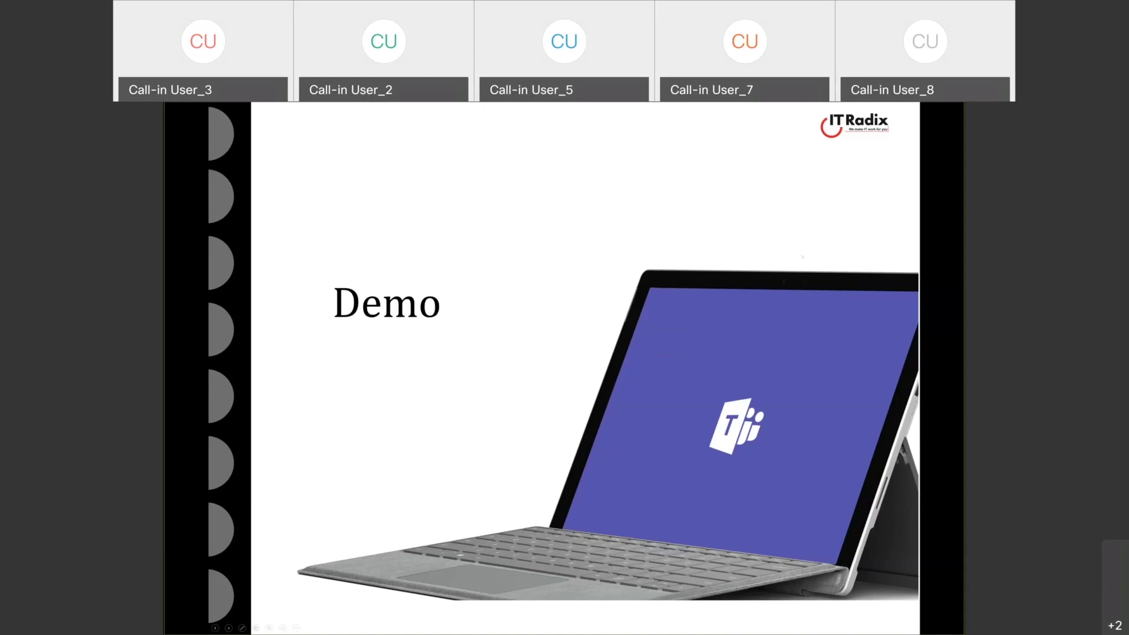
- End the Demo slide show, minimise PowerPoint and switch to the remote desktop session
{"action": "key", "text": "Escape"}
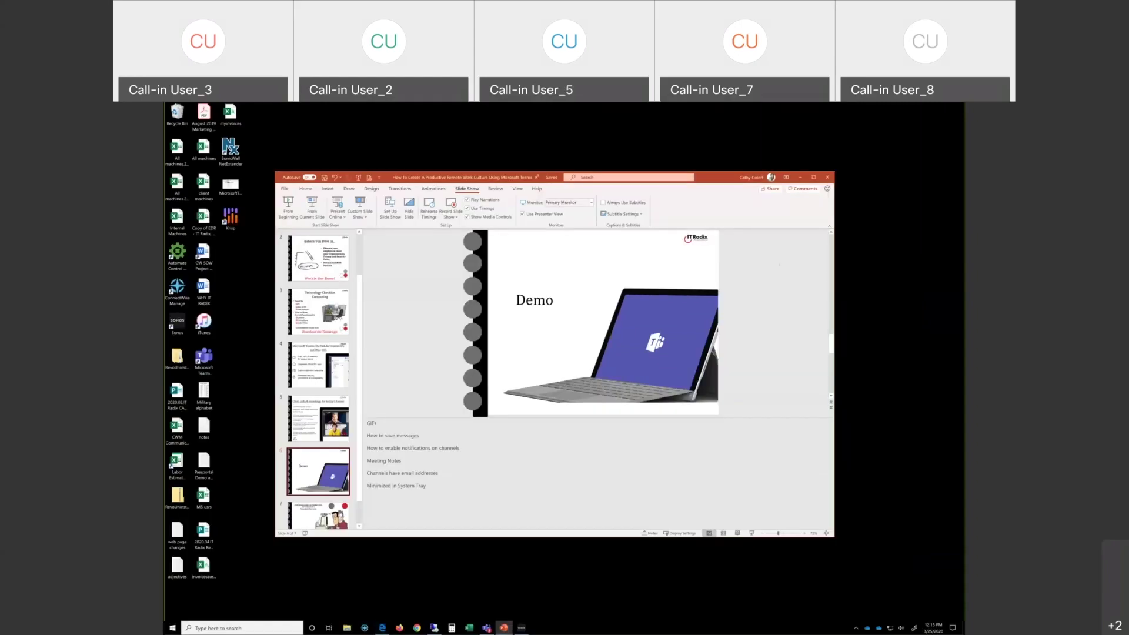
{"action": "left_click", "coordinate": [504, 628]}
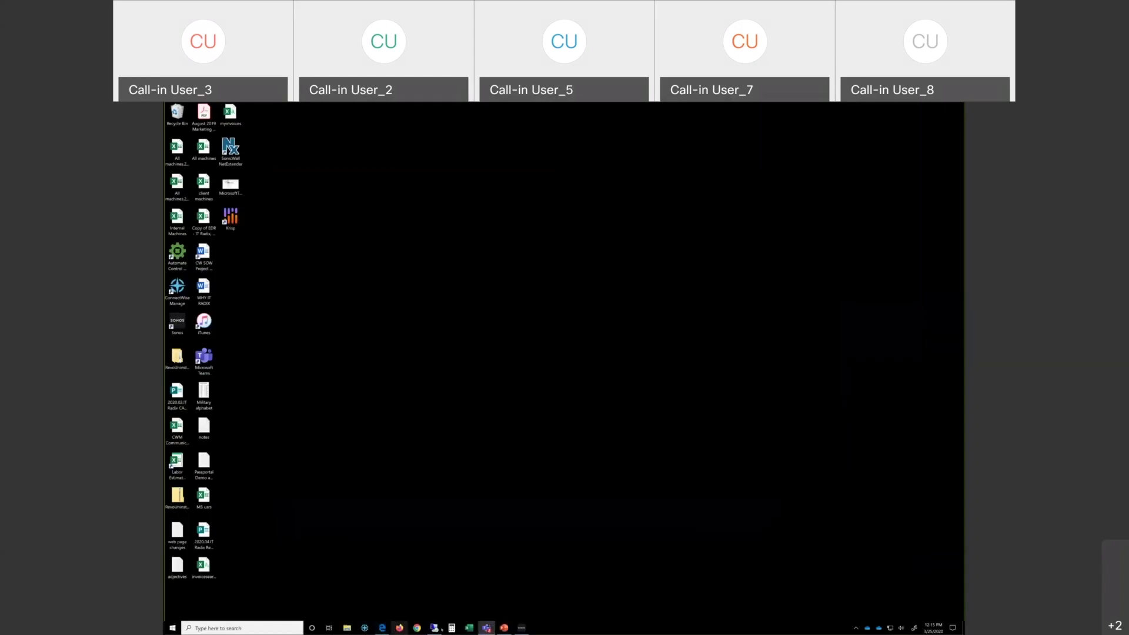
{"action": "left_click", "coordinate": [434, 628]}
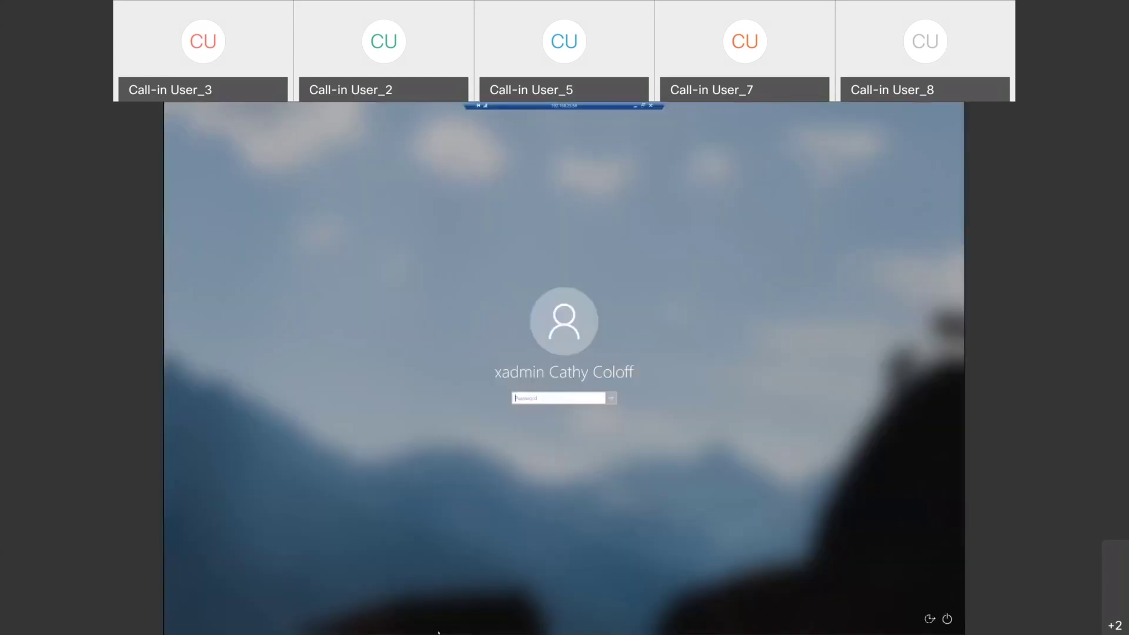
- Sign in to the remote machine with the account password, retrying after the incorrect-password message
{"action": "type", "text": "•••"}
{"action": "type", "text": "•••••••••"}
{"action": "key", "text": "Return"}
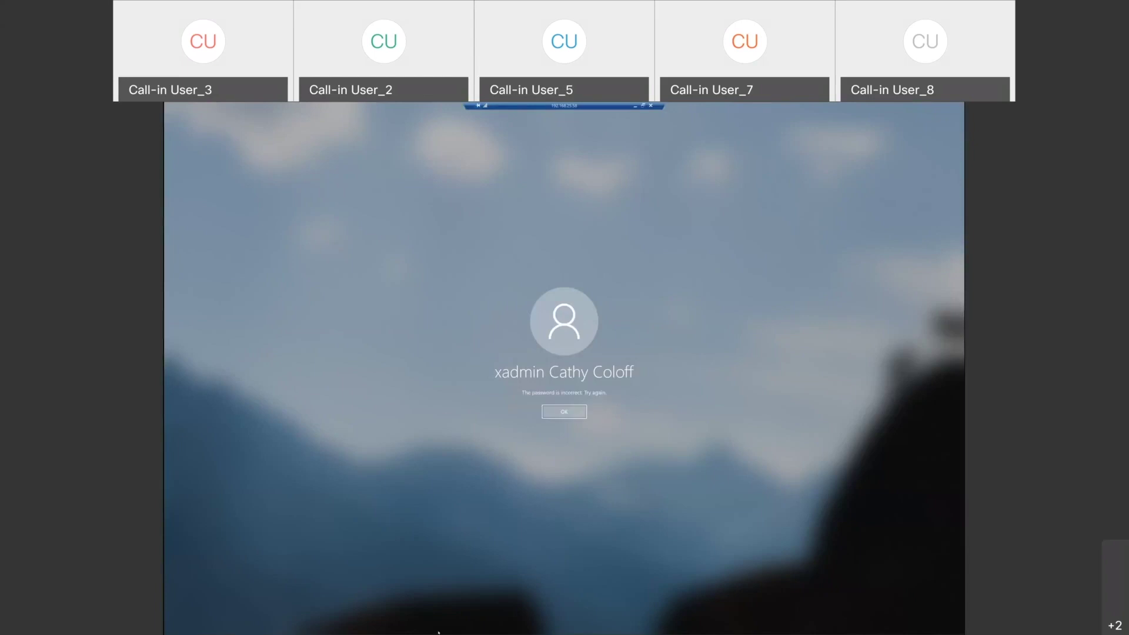
{"action": "key", "text": "Return"}
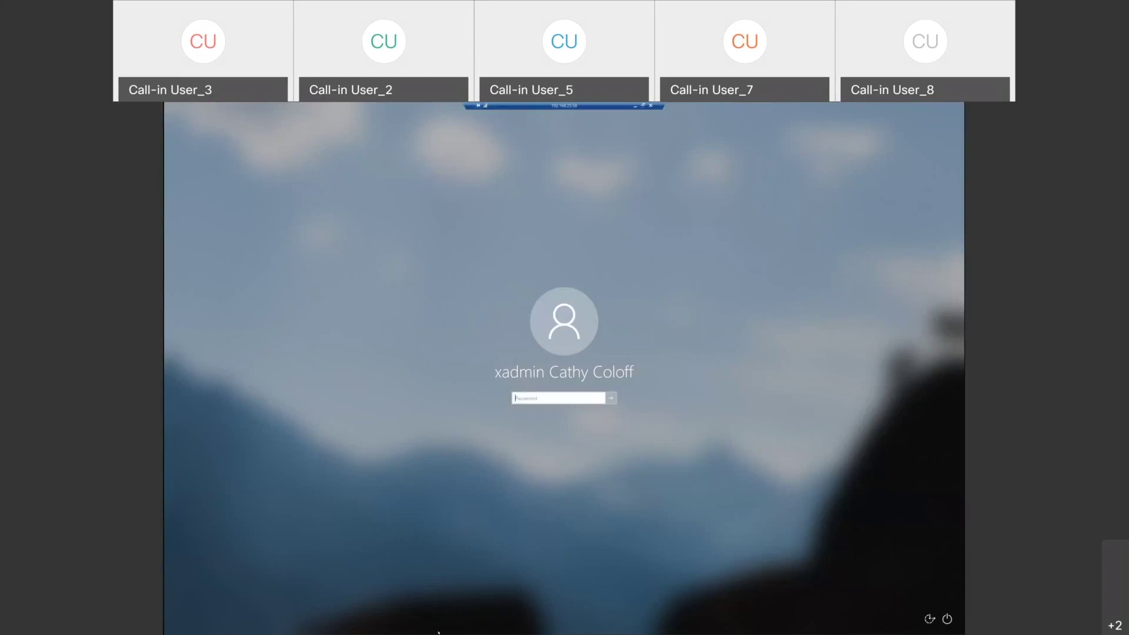
{"action": "type", "text": "•••••••••••••"}
{"action": "key", "text": "Return"}
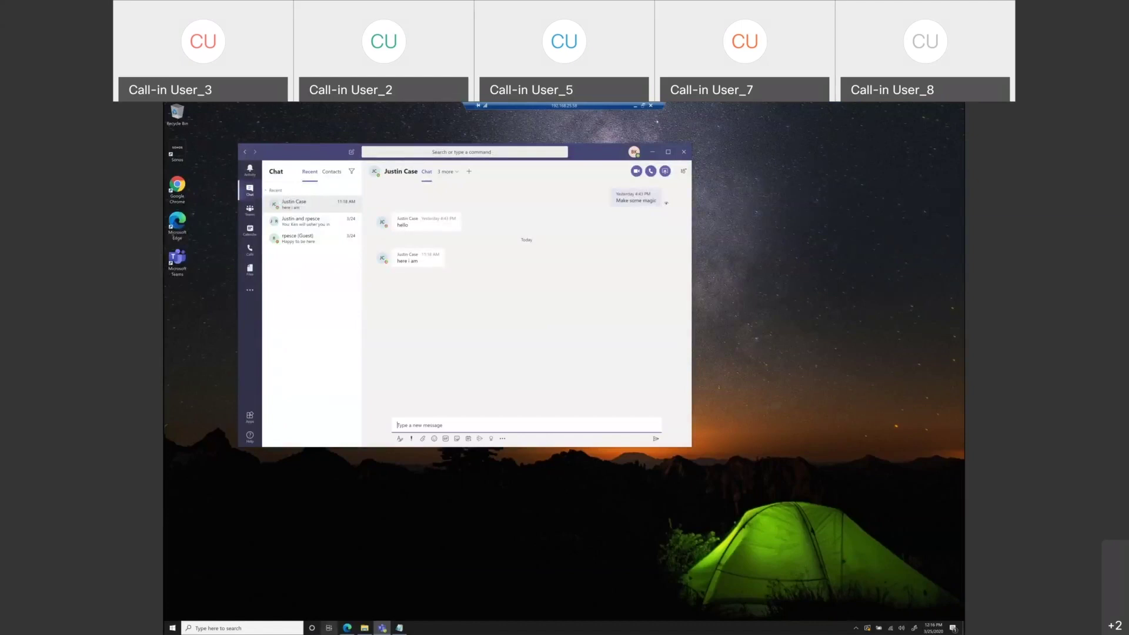
- Minimise the Teams app, restore Edge and launch Teams from the Office 365 home page
{"action": "left_click", "coordinate": [383, 628]}
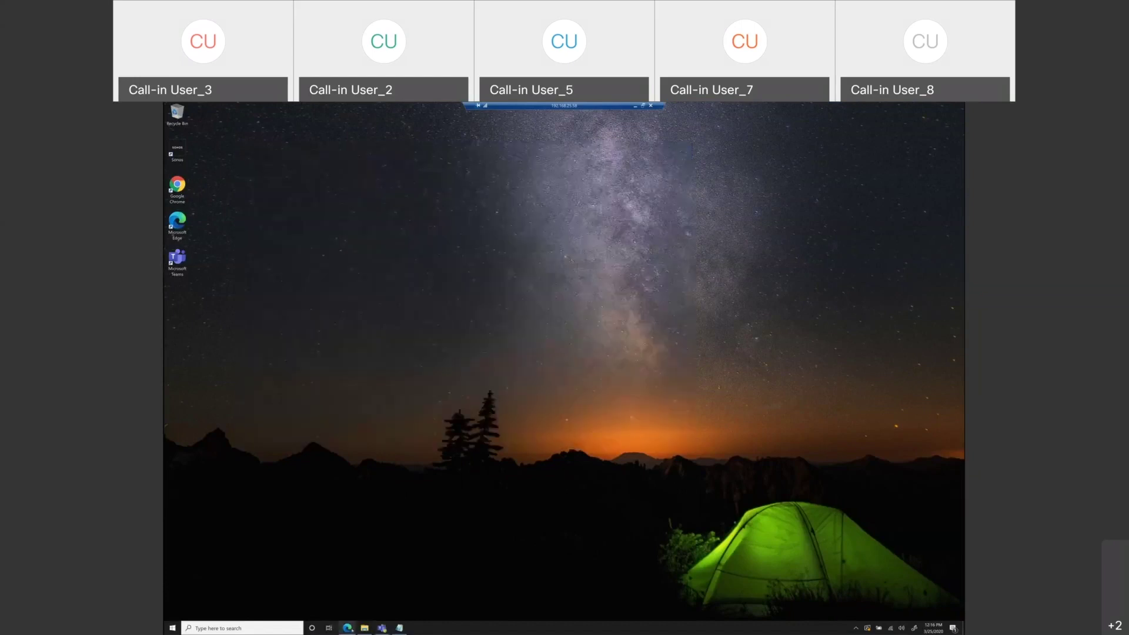
{"action": "left_click", "coordinate": [351, 629]}
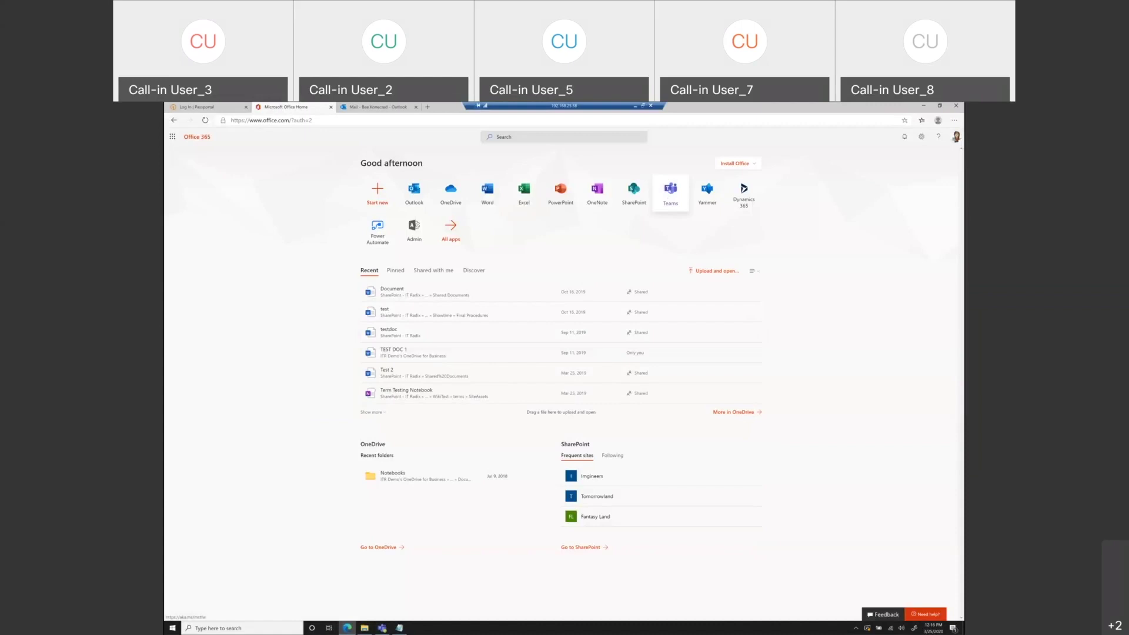
{"action": "left_click", "coordinate": [670, 192]}
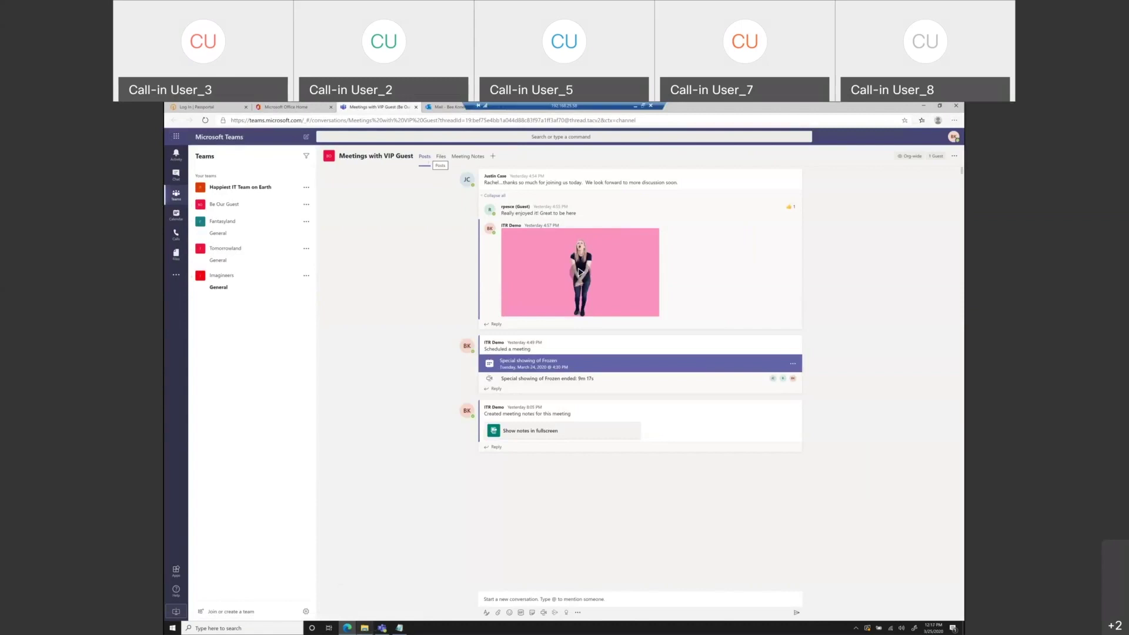
- Dismiss the Teams preview and minimise Edge to reveal the Teams desktop chat window
{"action": "mouse_move", "coordinate": [383, 628]}
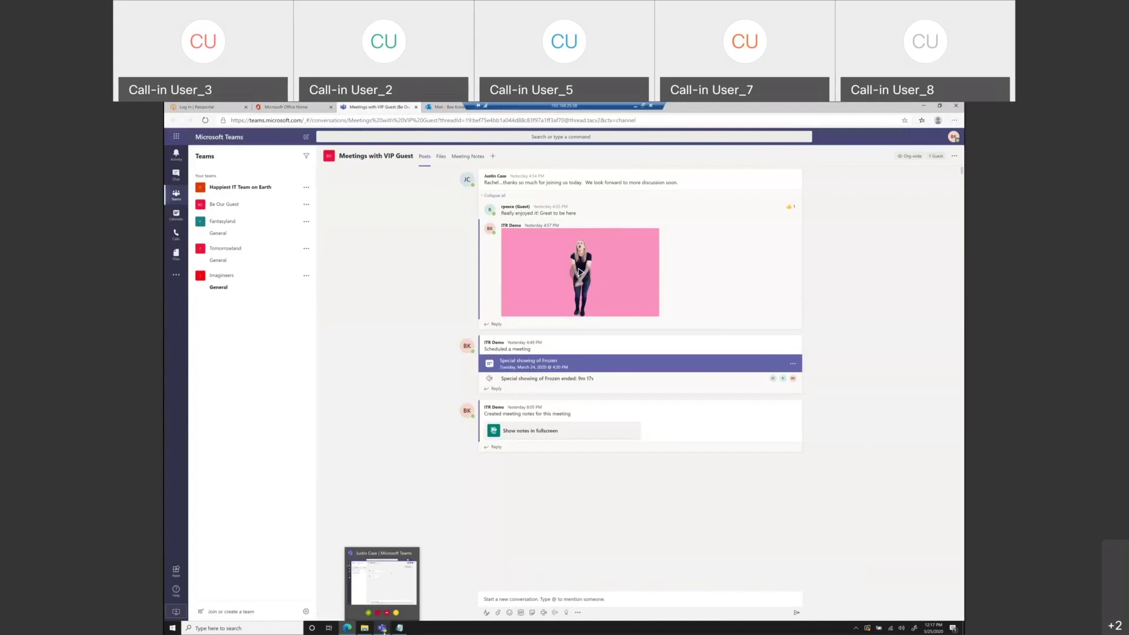
{"action": "left_click", "coordinate": [383, 628]}
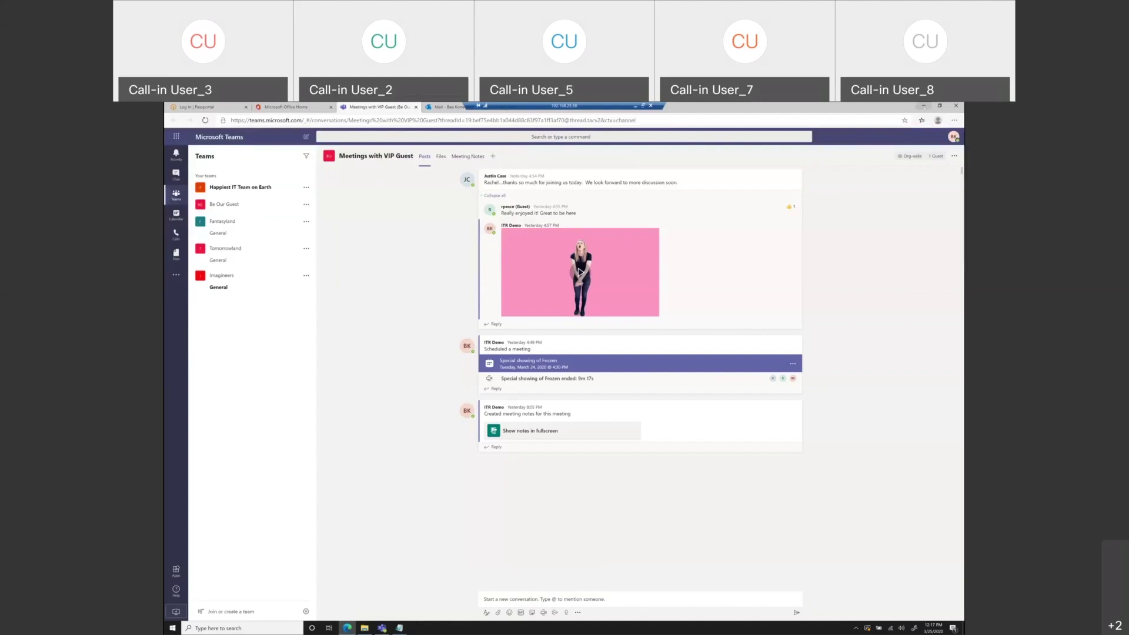
{"action": "left_click", "coordinate": [924, 106]}
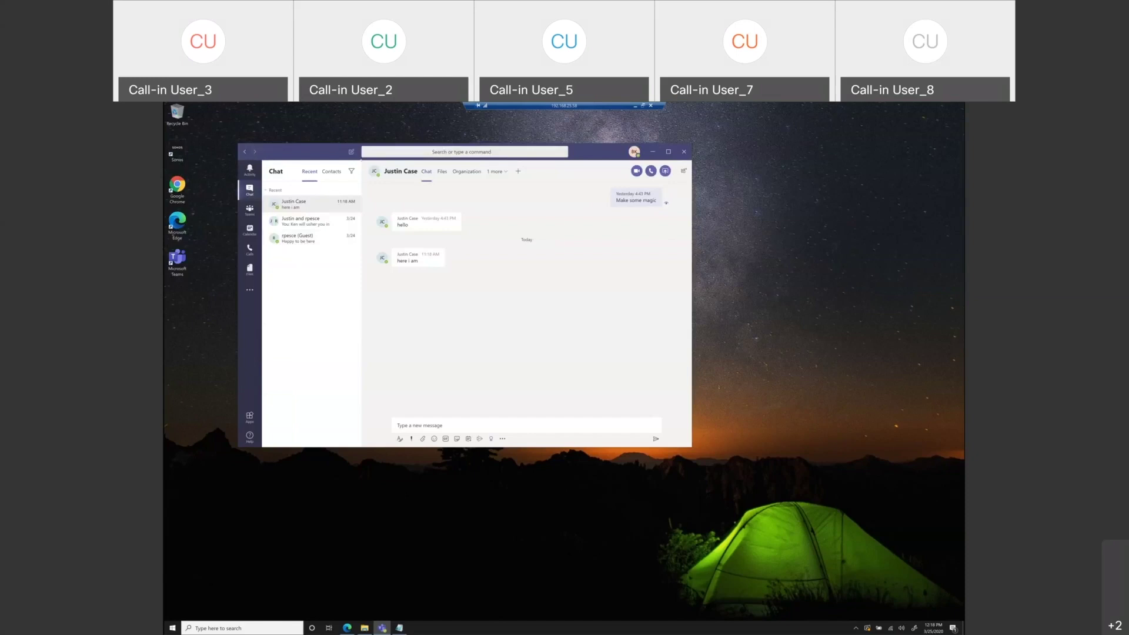
- Nudge the Teams chat window a little to the right on the desktop
{"action": "left_click_drag", "start_coordinate": [303, 151], "coordinate": [352, 155]}
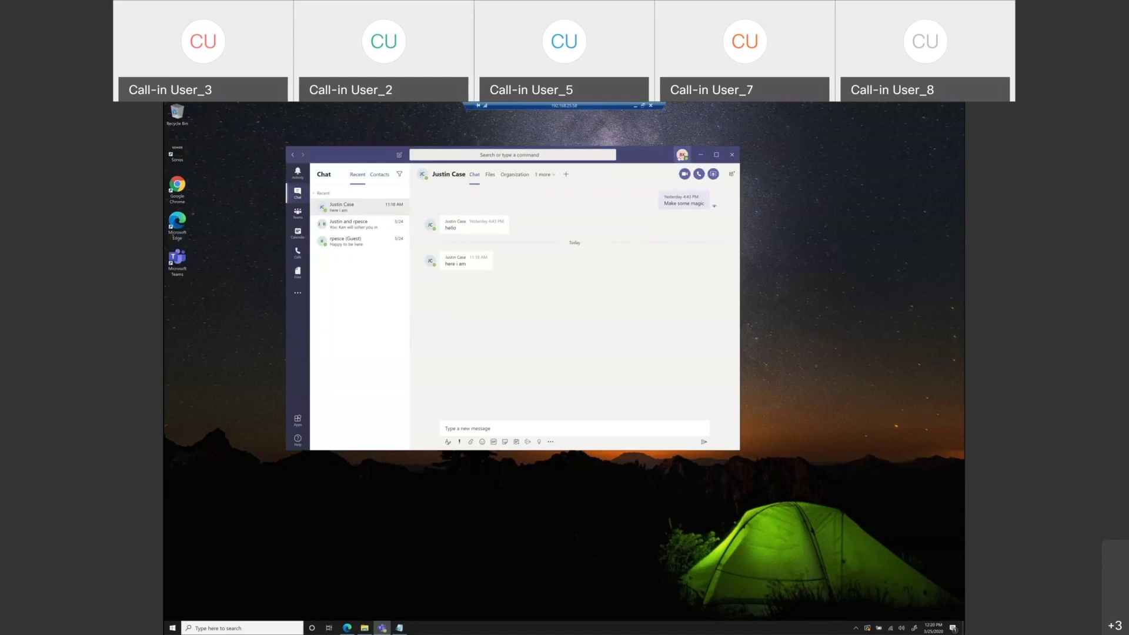
- Open Set status message from the profile menu, check the clear-after options, and back out unsaved
{"action": "left_click", "coordinate": [682, 155]}
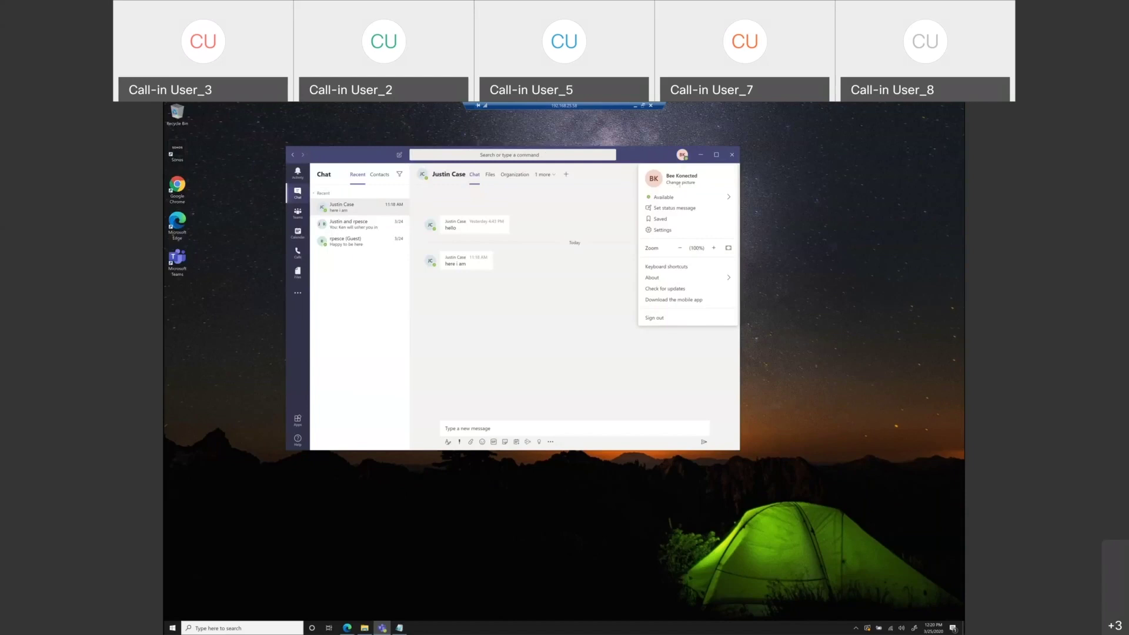
{"action": "mouse_move", "coordinate": [676, 200]}
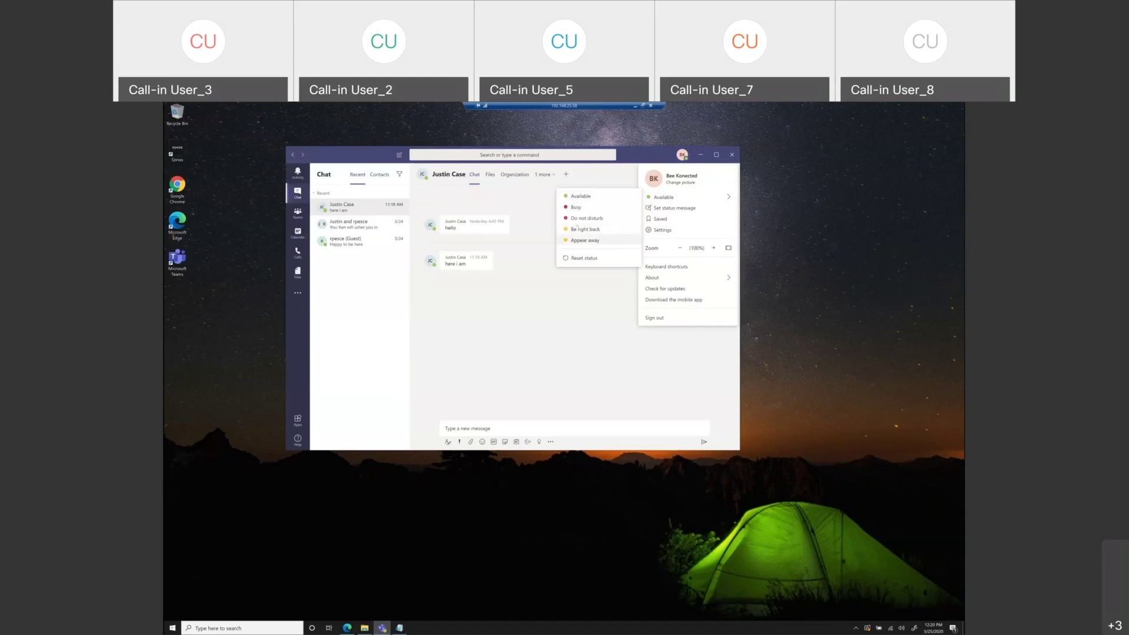
{"action": "left_click", "coordinate": [657, 207]}
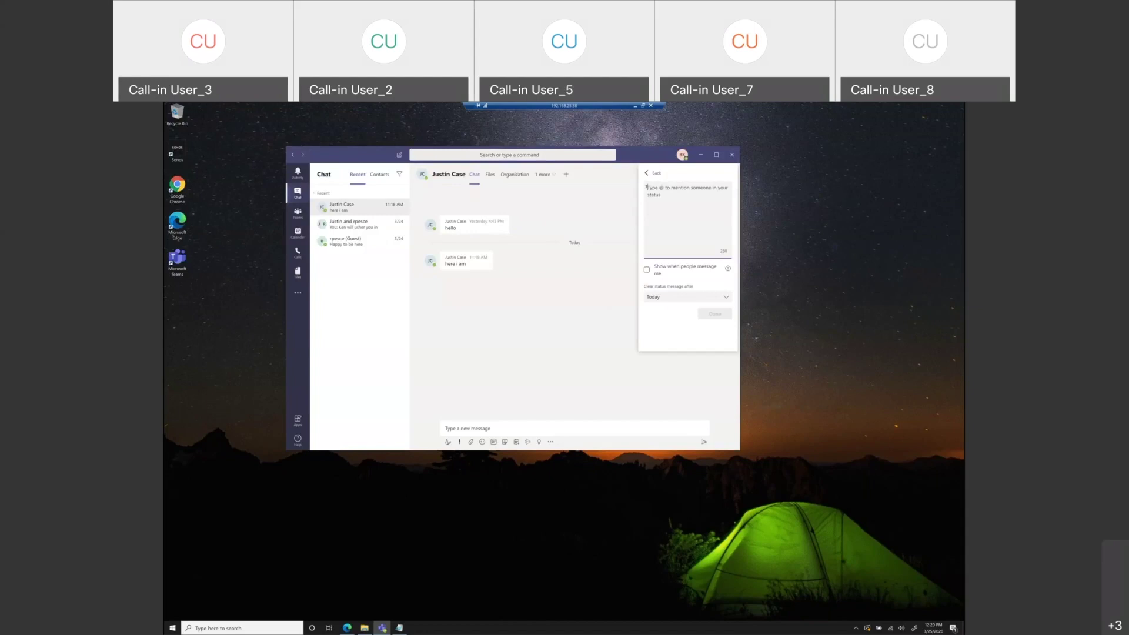
{"action": "left_click", "coordinate": [690, 297]}
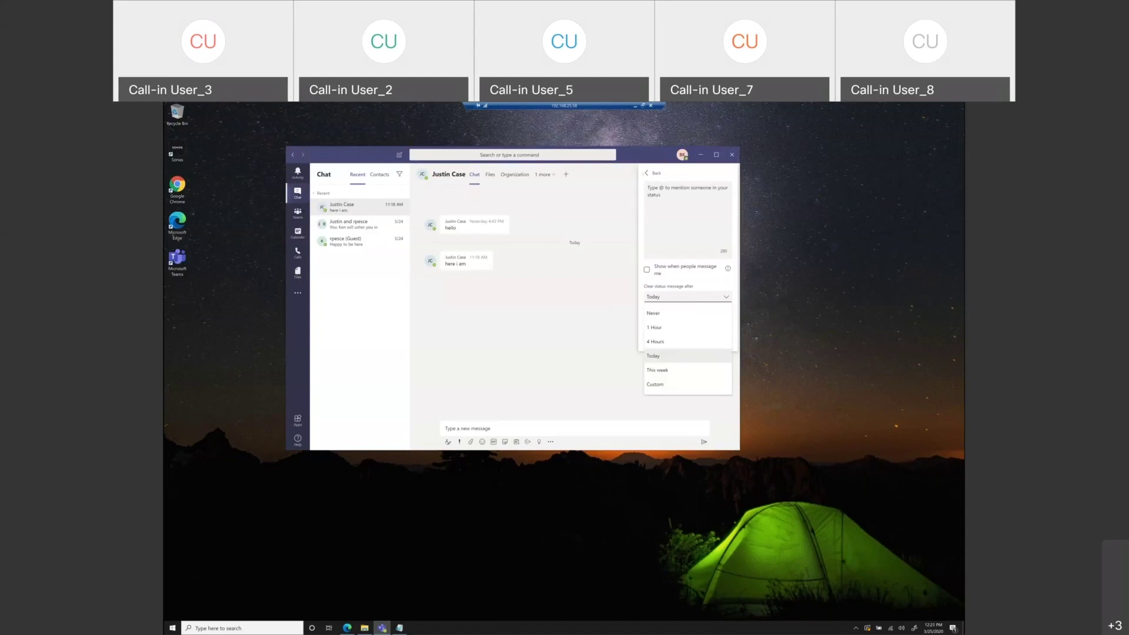
{"action": "left_click", "coordinate": [643, 173]}
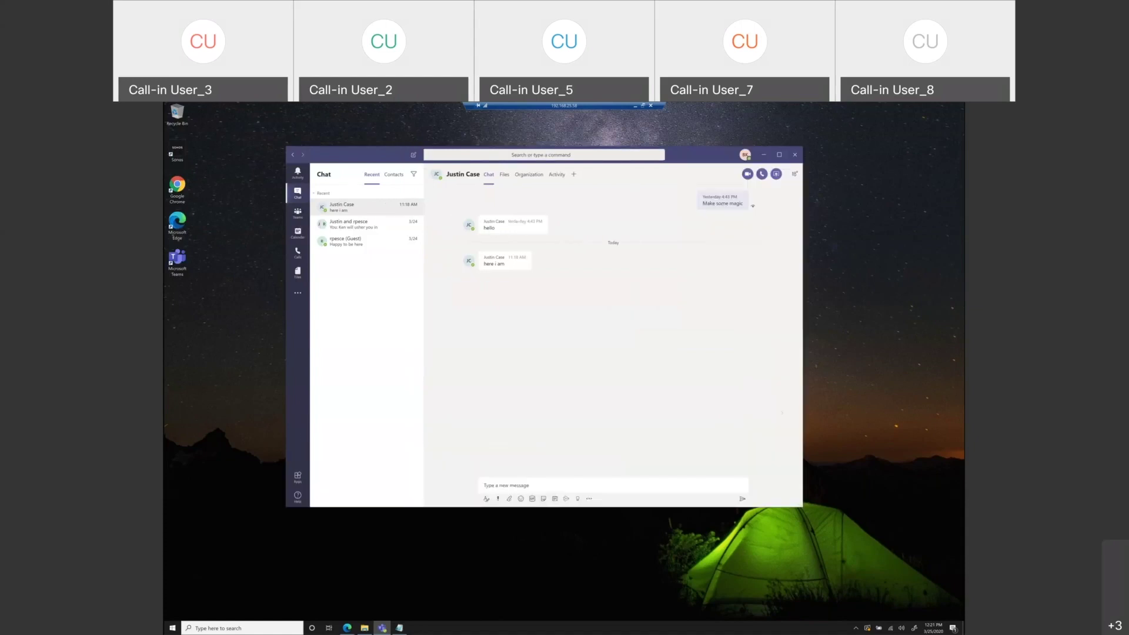
{"action": "left_click", "coordinate": [745, 155]}
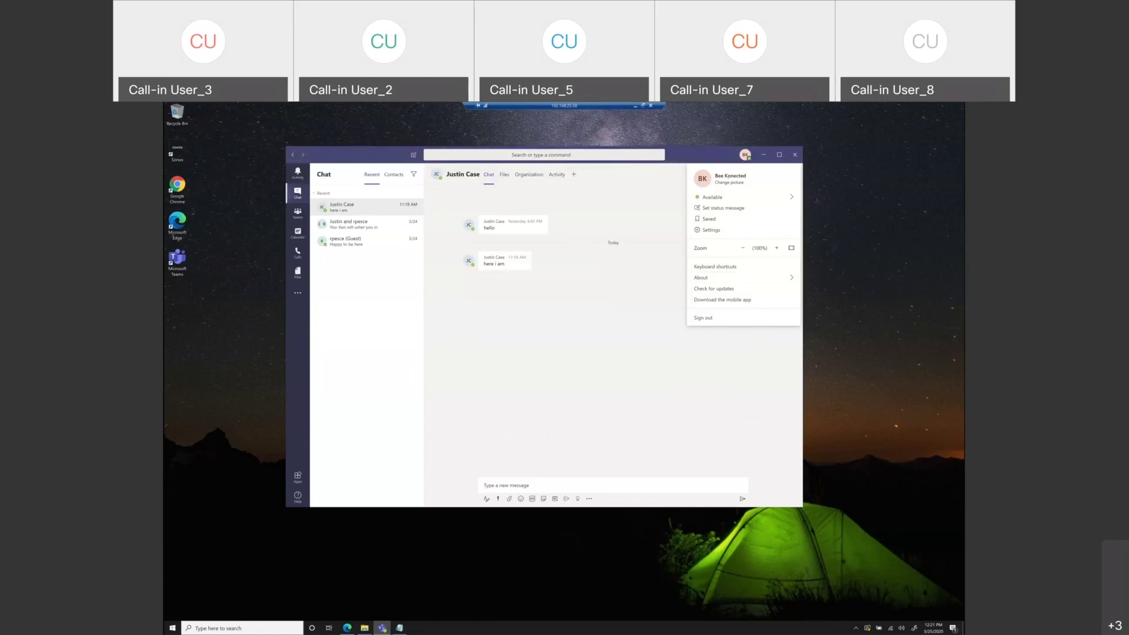
{"action": "mouse_move", "coordinate": [742, 197]}
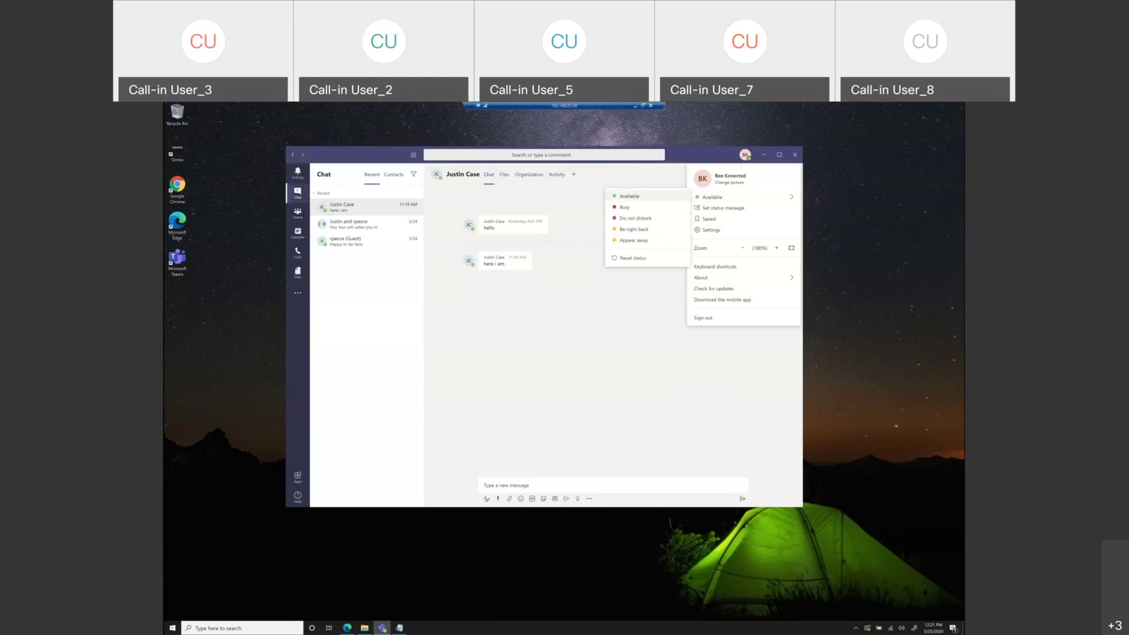
{"action": "left_click", "coordinate": [745, 155]}
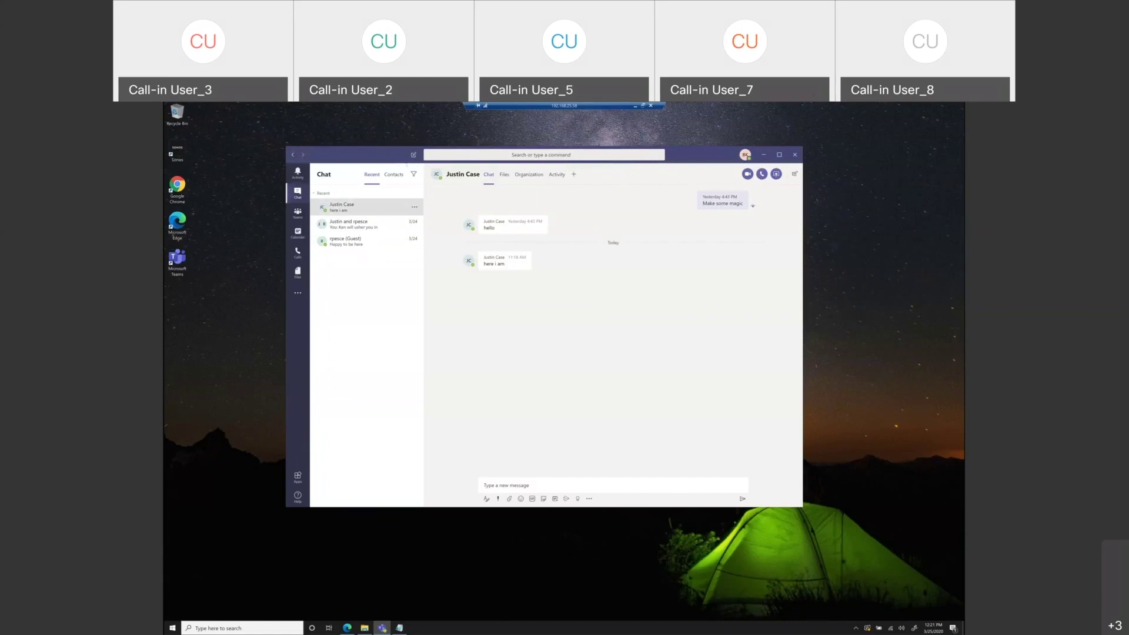
- Hide the one-on-one chat from the chat list via its More options menu
{"action": "left_click", "coordinate": [380, 208]}
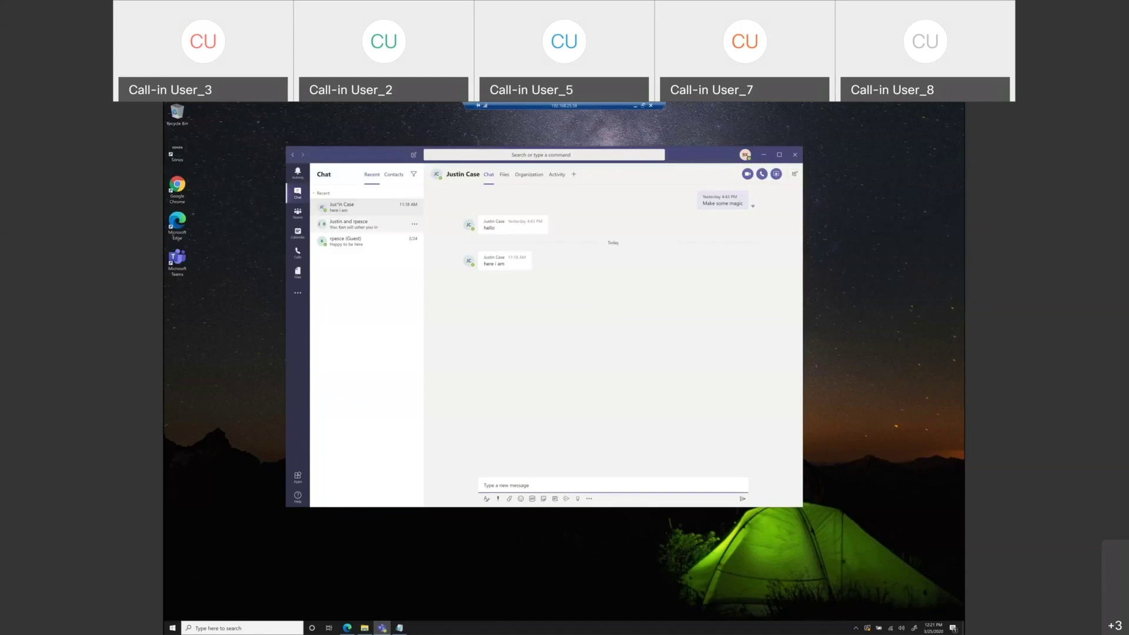
{"action": "left_click", "coordinate": [414, 207]}
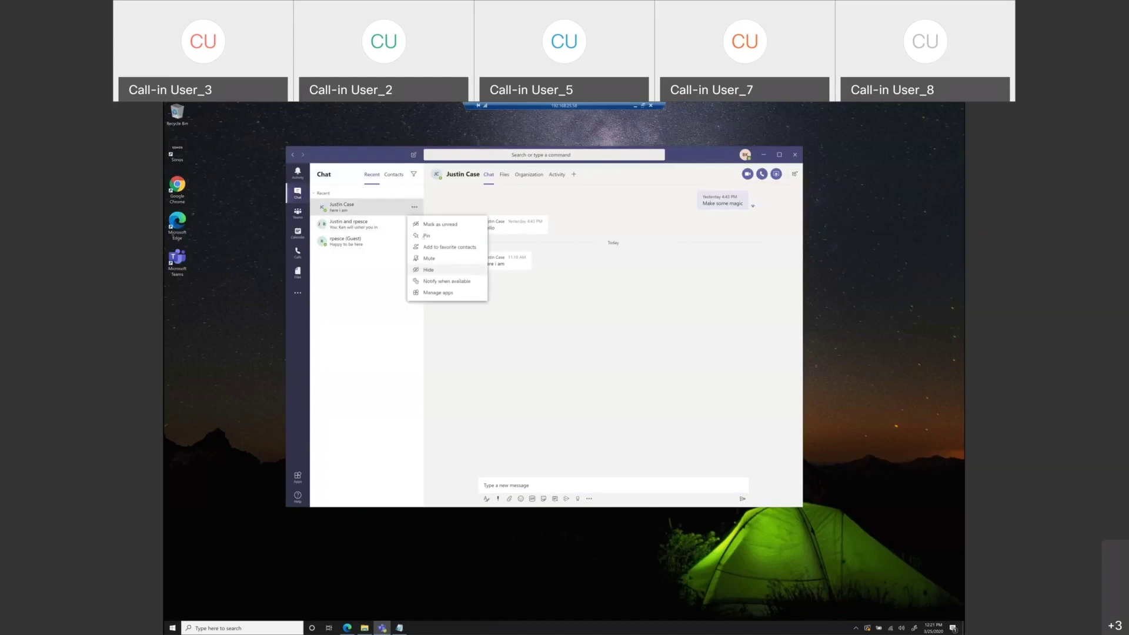
{"action": "left_click", "coordinate": [427, 270]}
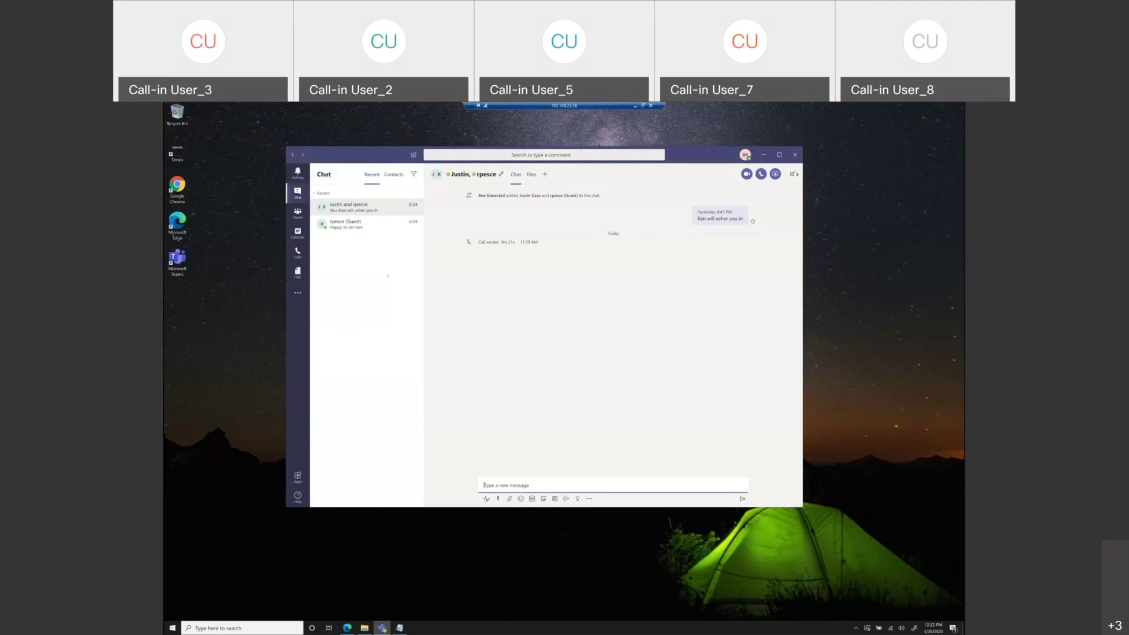
- Start a new chat addressed to the colleague, restoring the earlier one-on-one history
{"action": "left_click", "coordinate": [413, 154]}
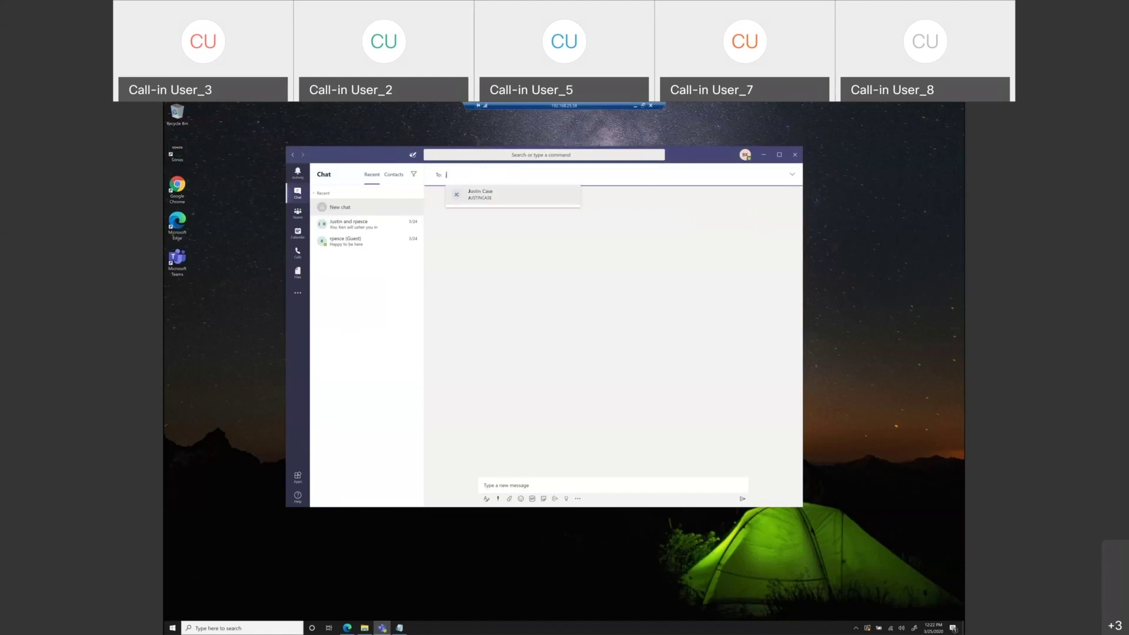
{"action": "type", "text": "jus"}
{"action": "key", "text": "Return"}
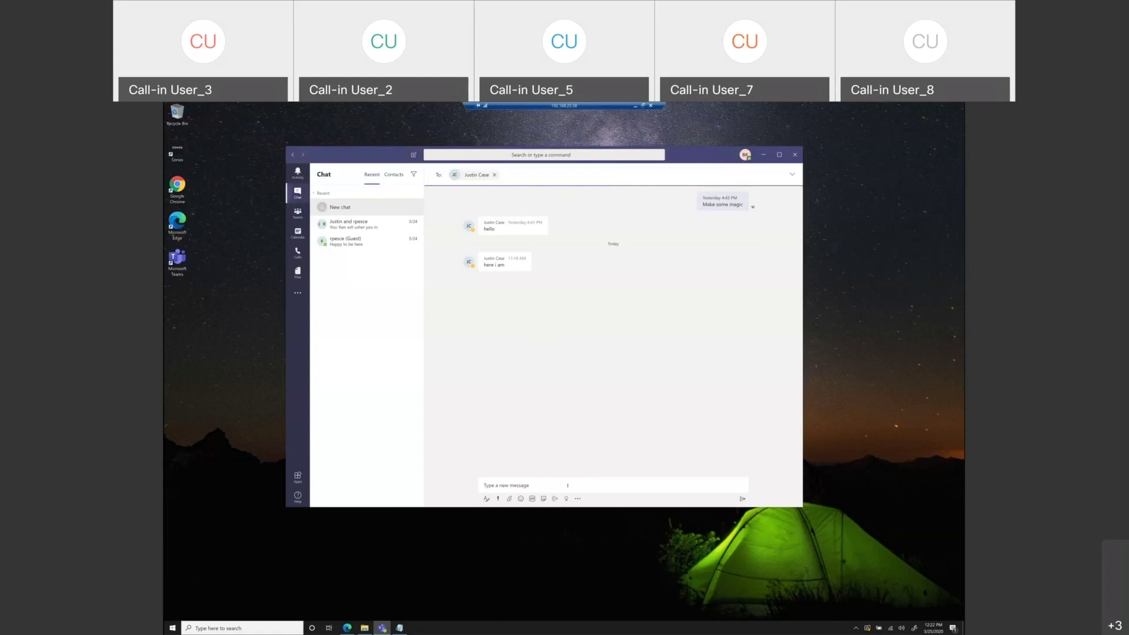
- Send 'How a were the start last night' and add a surprised reaction to the 'Amazing!!!!!' reply
{"action": "left_click", "coordinate": [568, 485]}
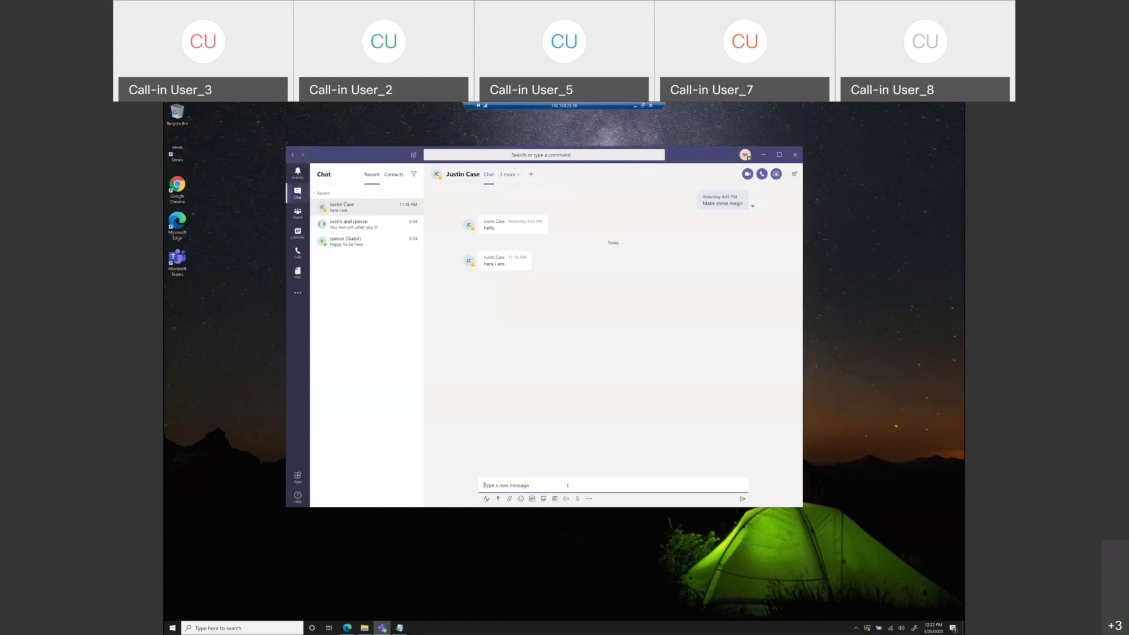
{"action": "type", "text": "How a were the start last night"}
{"action": "key", "text": "Return"}
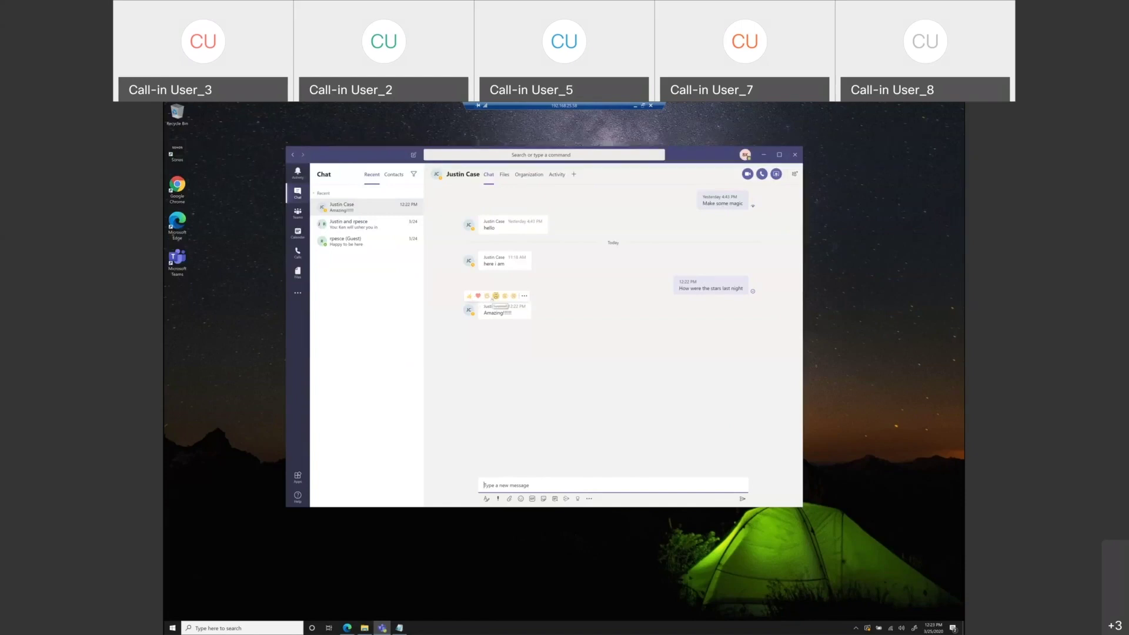
{"action": "left_click", "coordinate": [495, 296]}
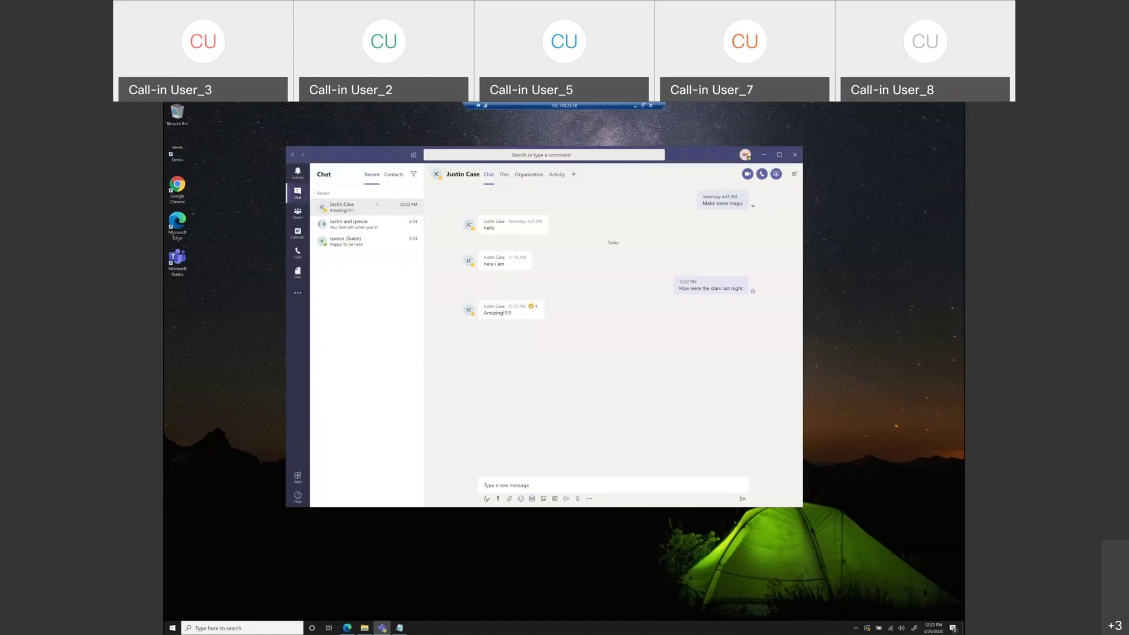
{"action": "mouse_move", "coordinate": [343, 210]}
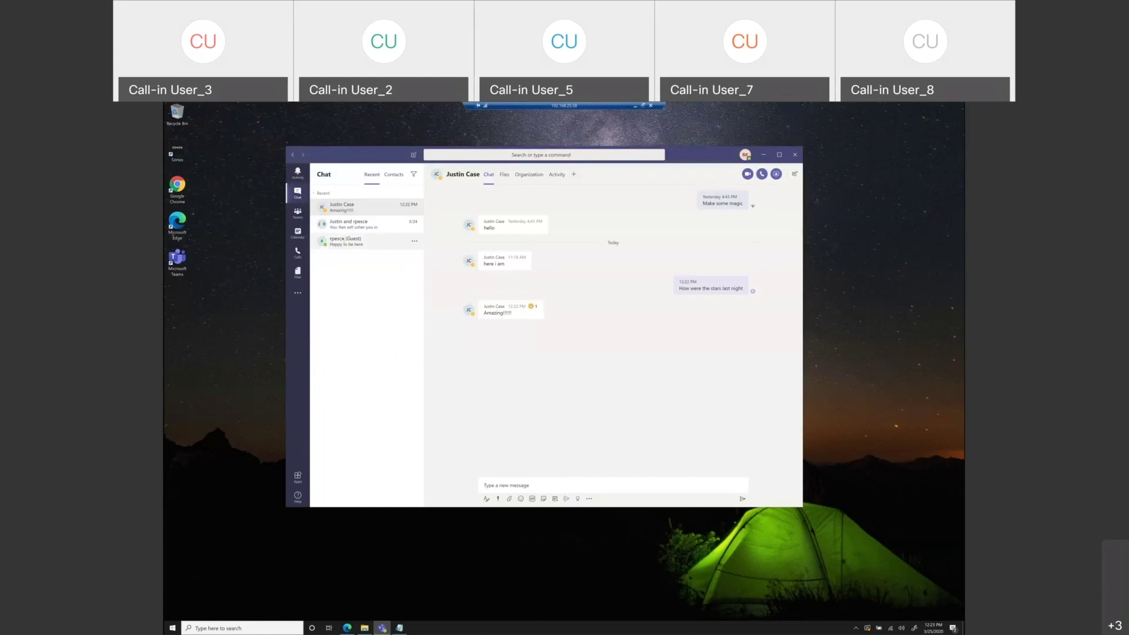
- Hide the guest user's existing chat from the chat list
{"action": "left_click", "coordinate": [342, 240]}
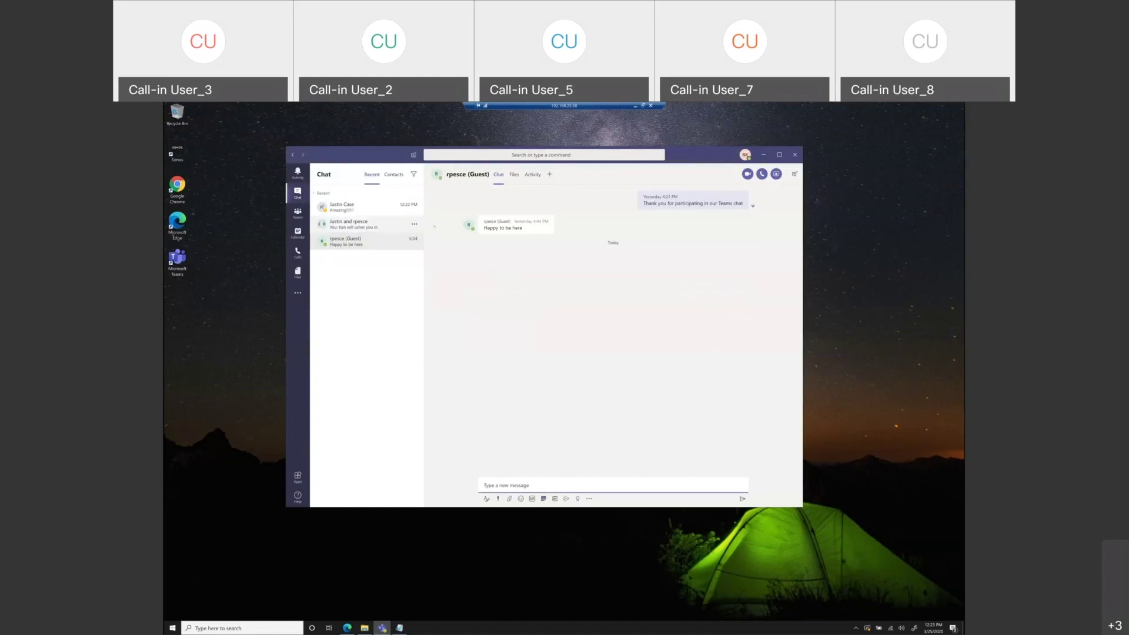
{"action": "left_click", "coordinate": [415, 241]}
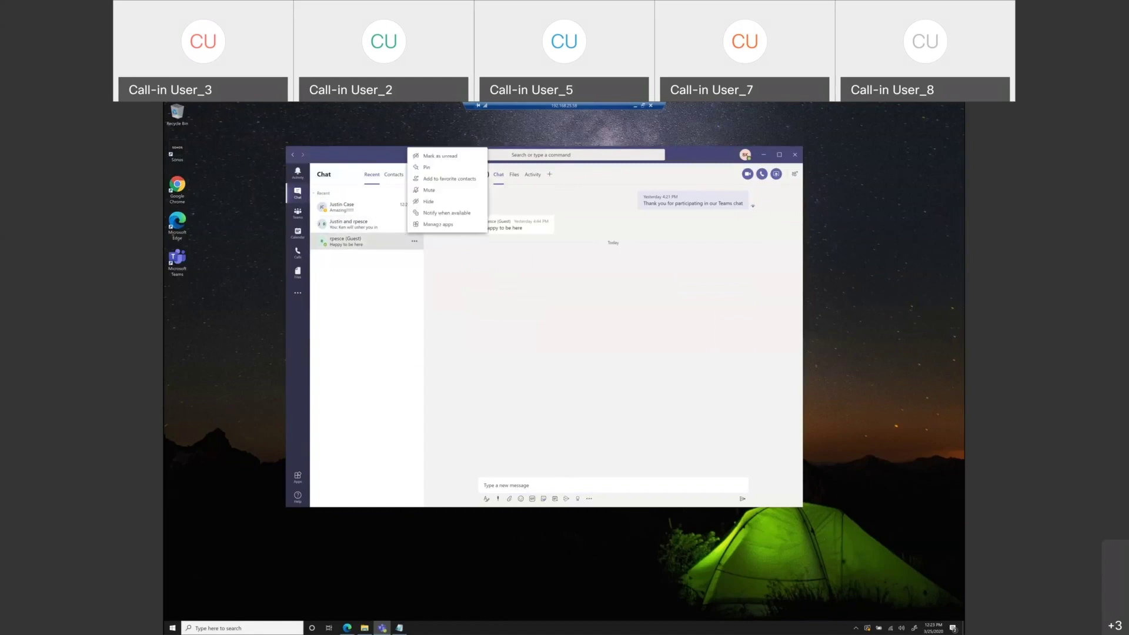
{"action": "left_click", "coordinate": [443, 202]}
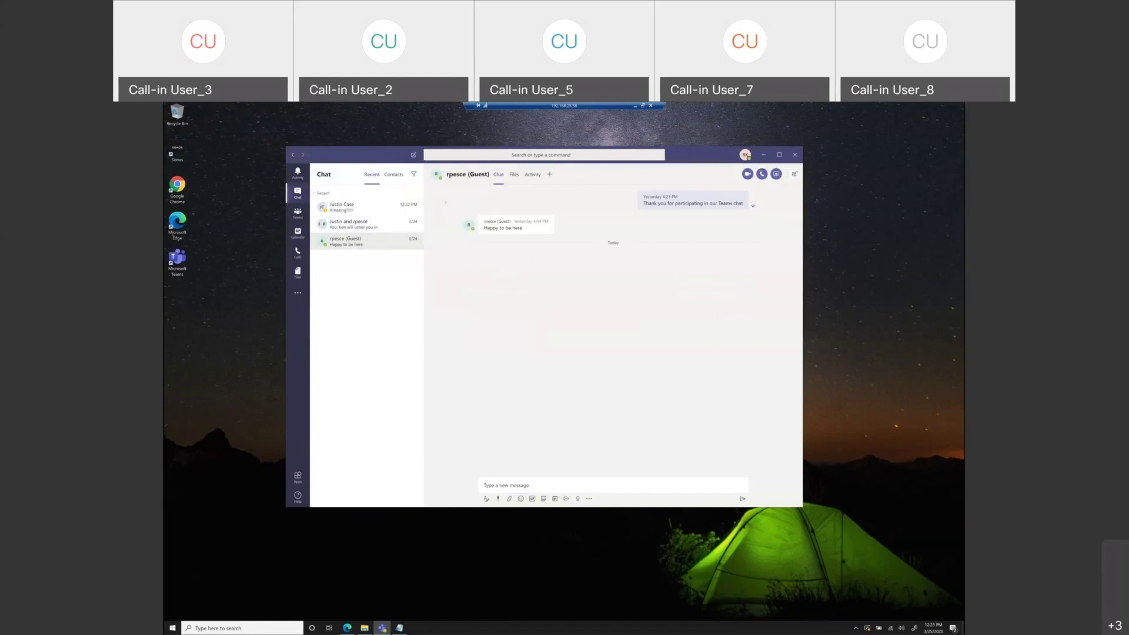
- Start a new chat addressed to the guest user and open their conversation
{"action": "key", "text": "ctrl+n"}
{"action": "type", "text": "rad"}
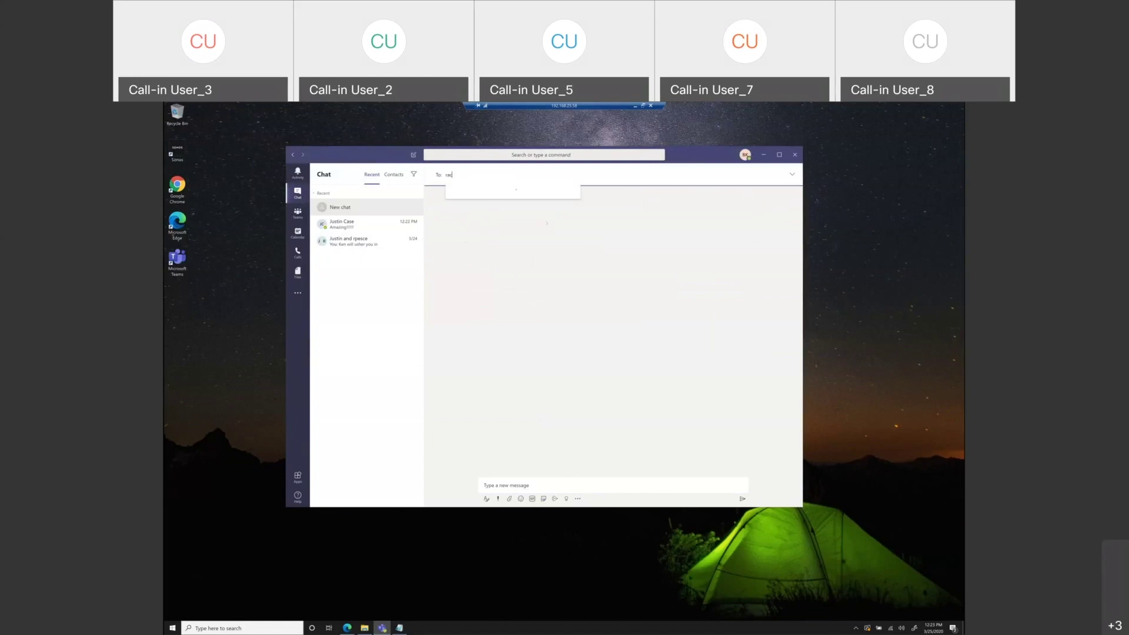
{"action": "key", "text": "BackSpace"}
{"action": "key", "text": "BackSpace"}
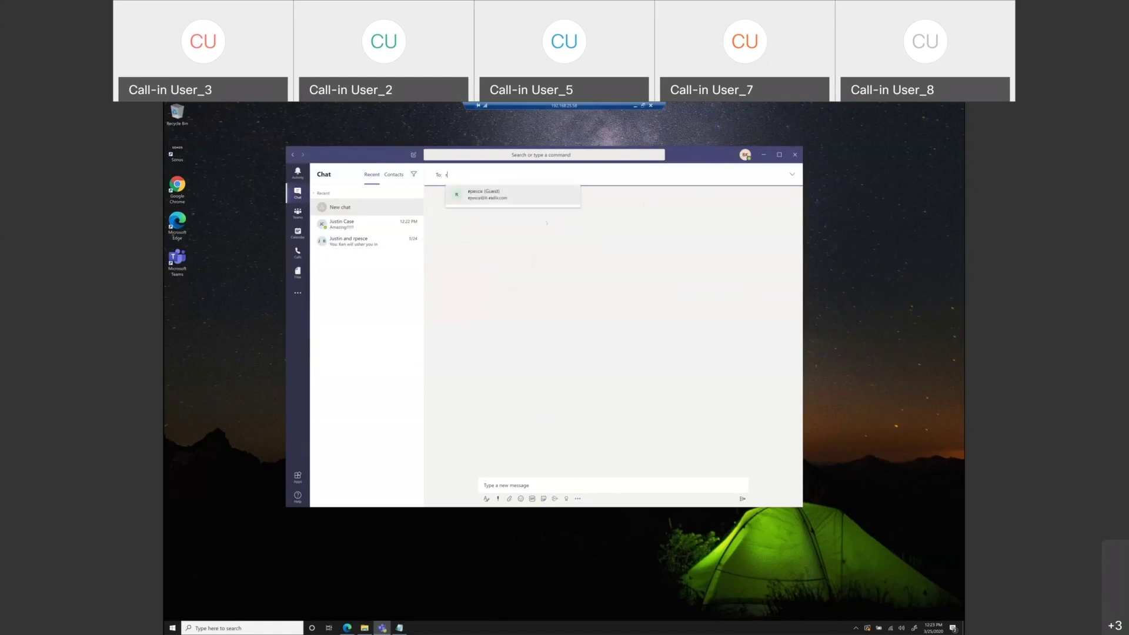
{"action": "left_click", "coordinate": [484, 174]}
{"action": "type", "text": "pe"}
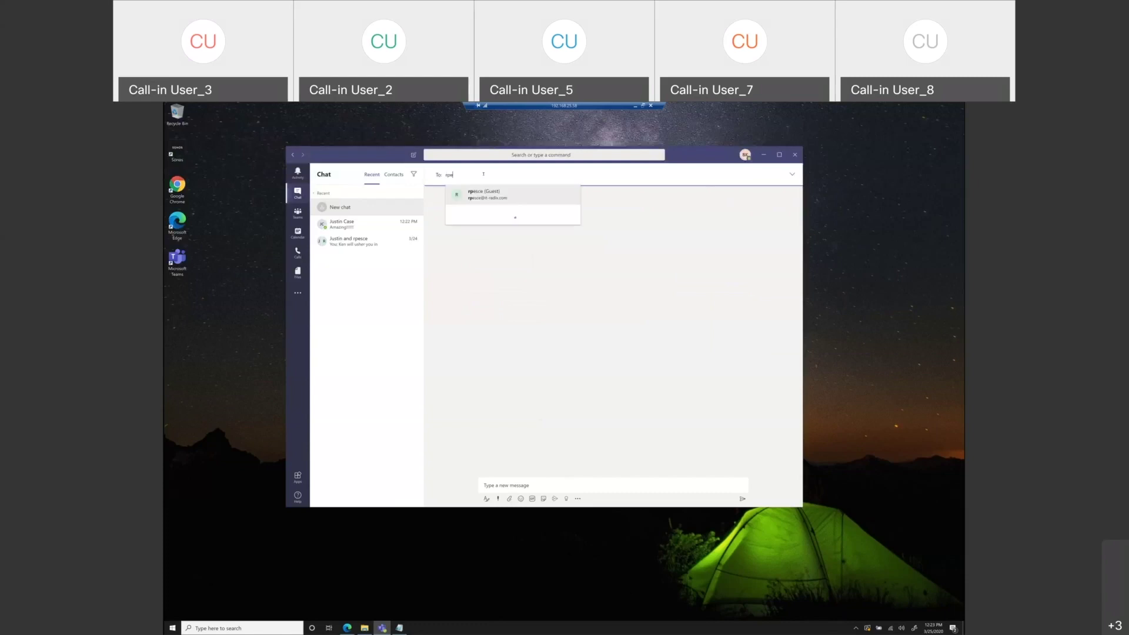
{"action": "left_click", "coordinate": [495, 193]}
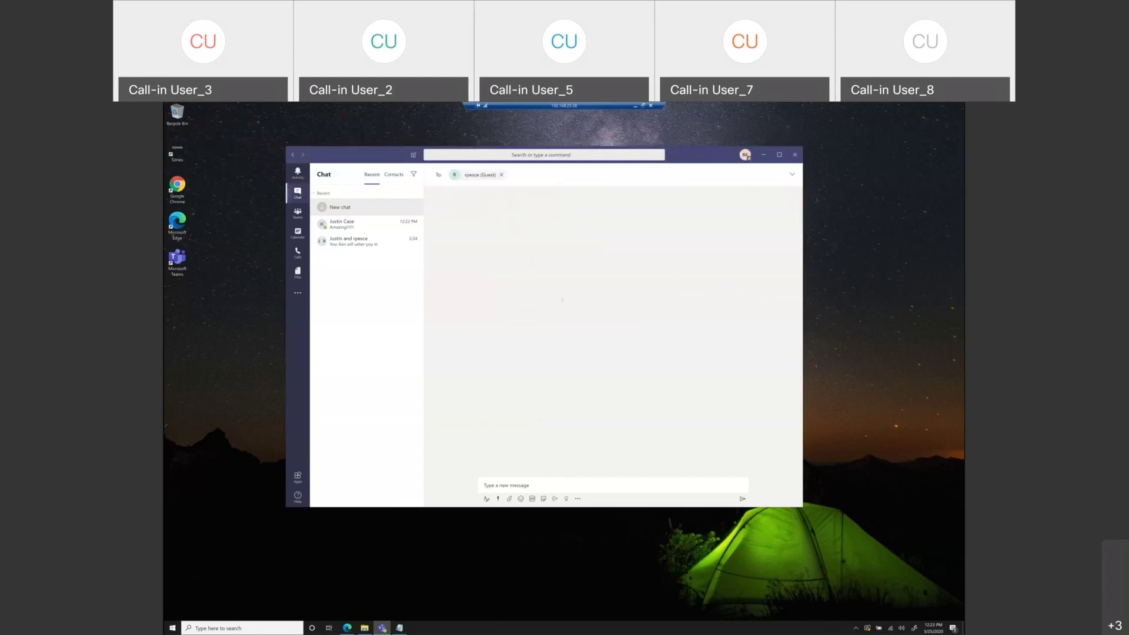
{"action": "left_click", "coordinate": [541, 486]}
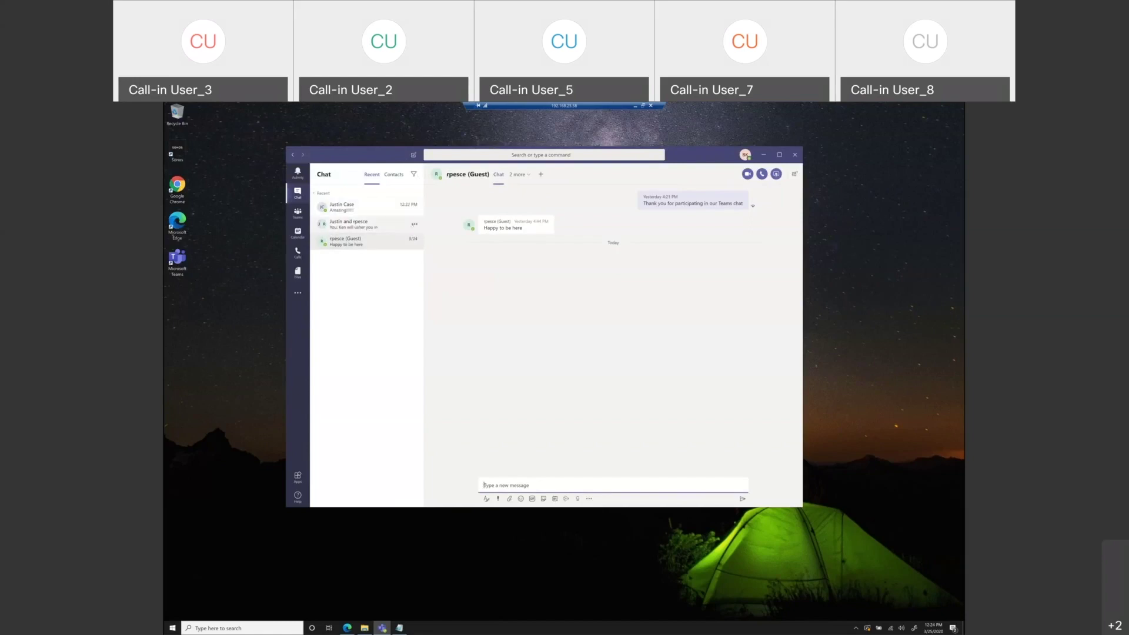
{"action": "left_click", "coordinate": [414, 224]}
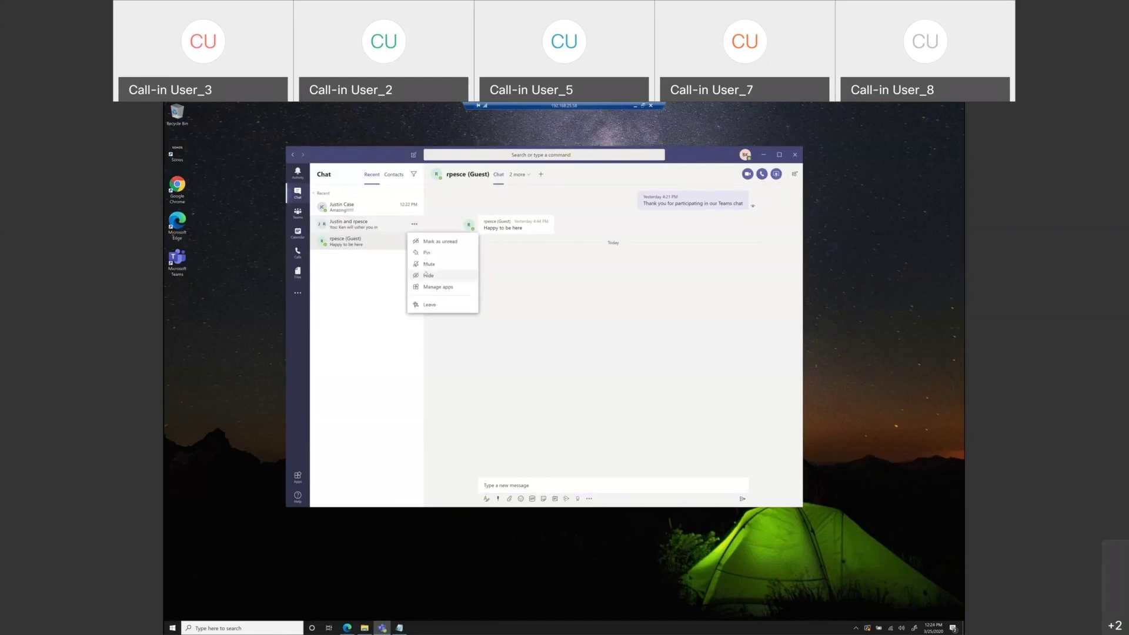
- Hide the old group chat and start a new chat addressed to both the guest and the colleague
{"action": "left_click", "coordinate": [426, 274]}
{"action": "left_click", "coordinate": [413, 155]}
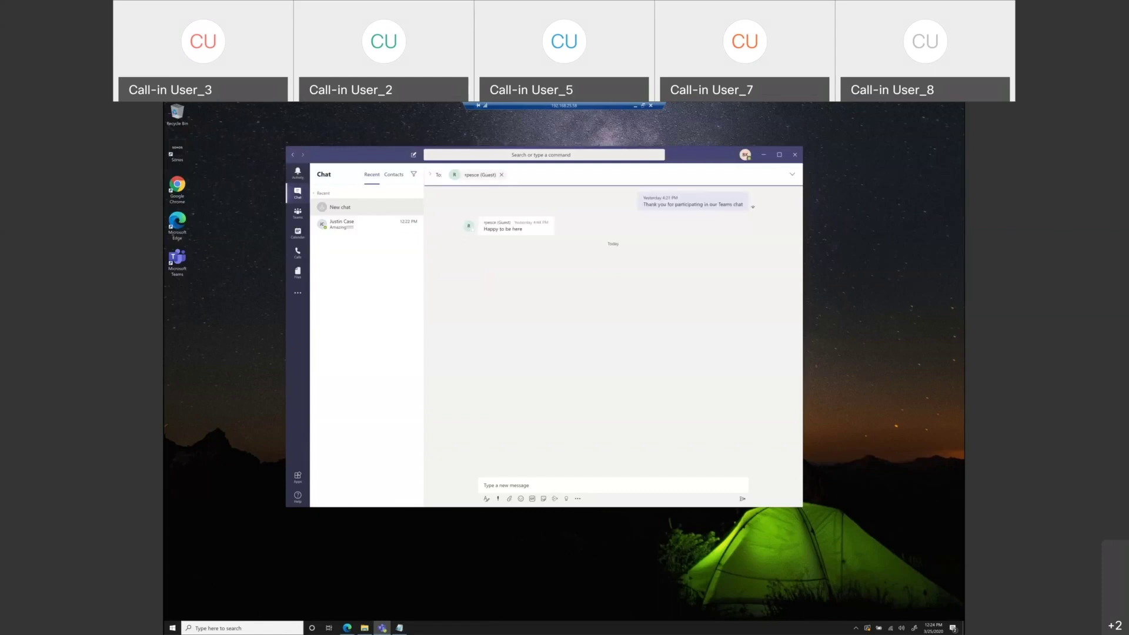
{"action": "type", "text": "dp"}
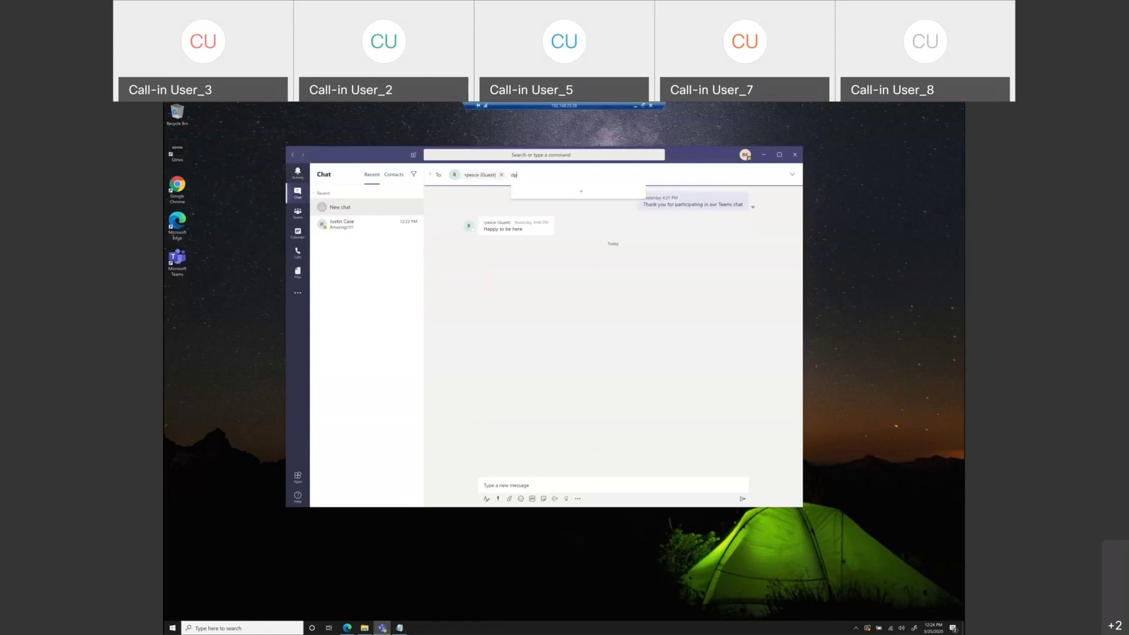
{"action": "key", "text": "BackSpace"}
{"action": "key", "text": "BackSpace"}
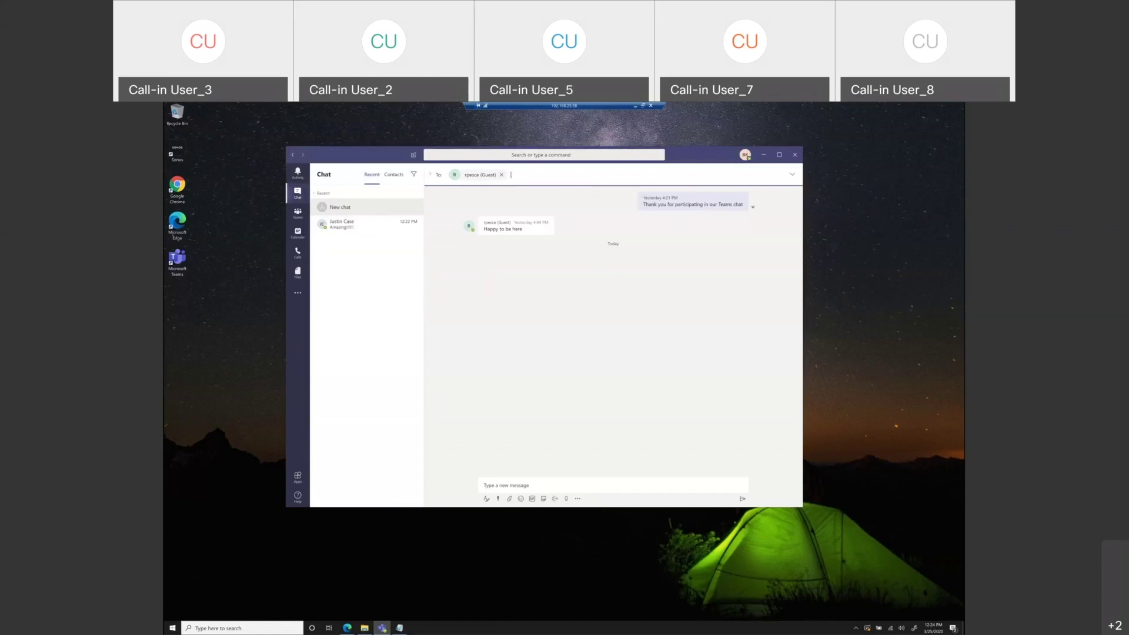
{"action": "type", "text": "justin"}
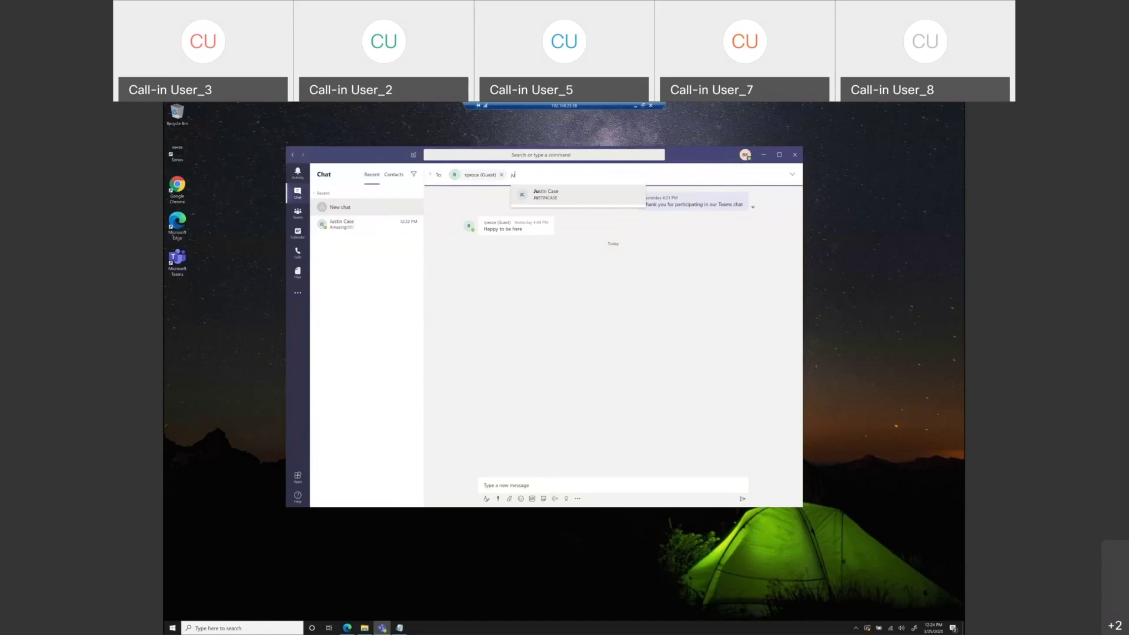
{"action": "key", "text": "Return"}
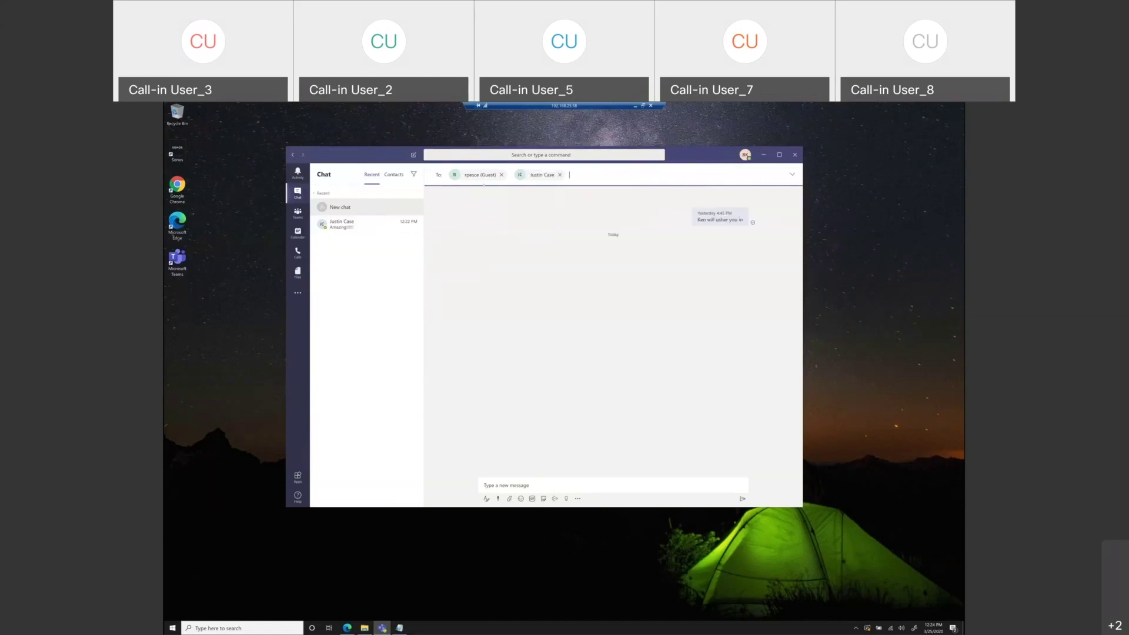
{"action": "left_click", "coordinate": [553, 482]}
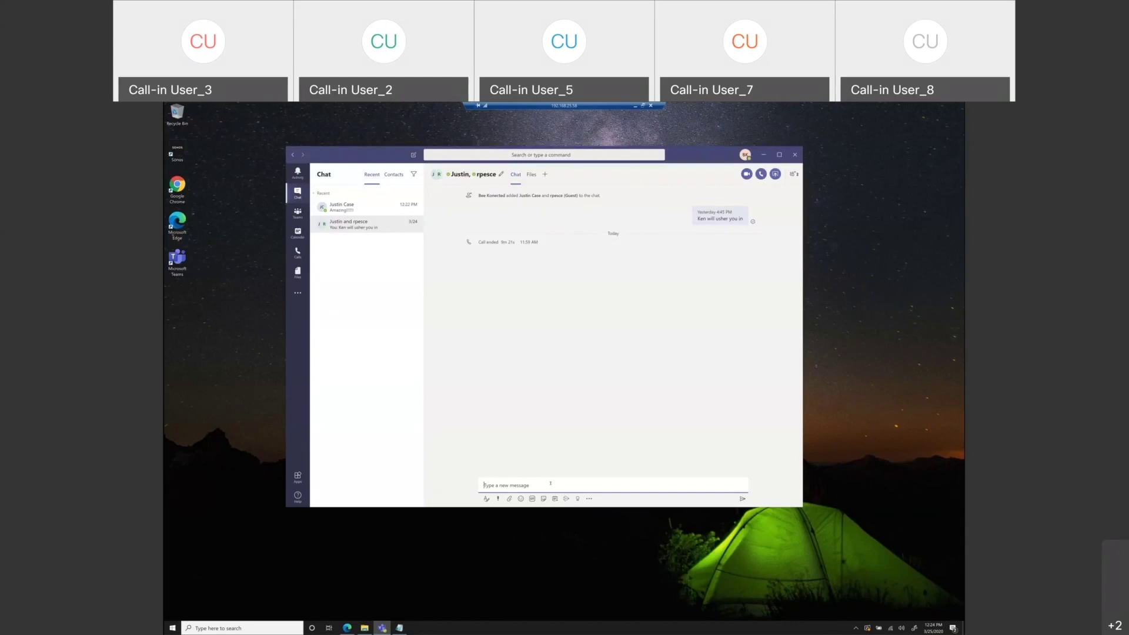
- Mention the guest and send 'Happy to have you in the park today', asking what they'd like to see
{"action": "type", "text": "@"}
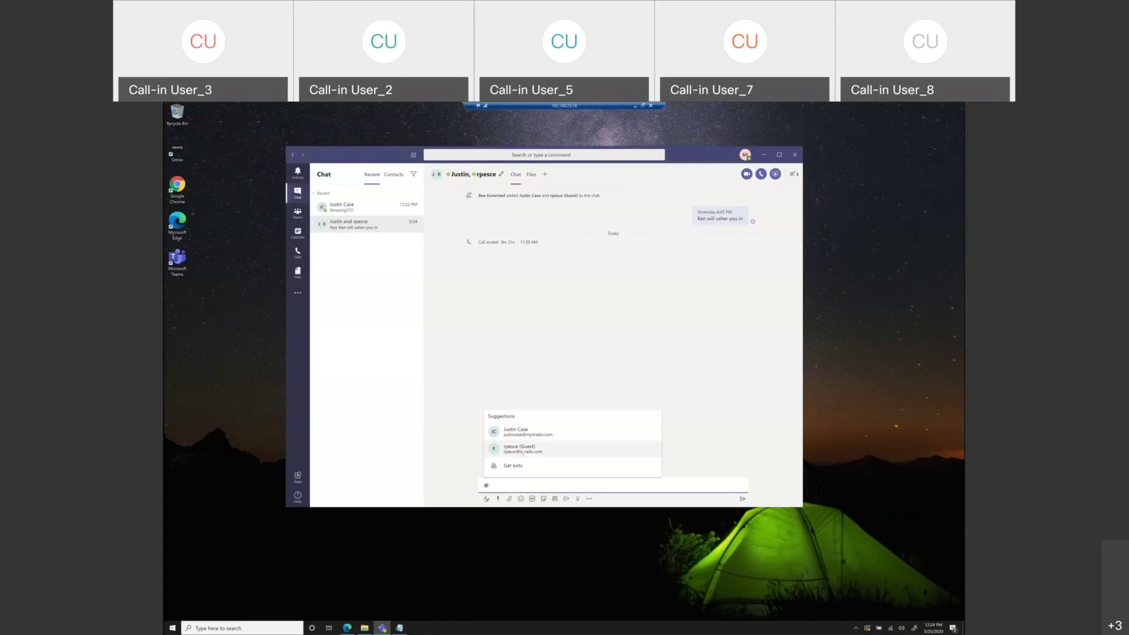
{"action": "left_click", "coordinate": [522, 452]}
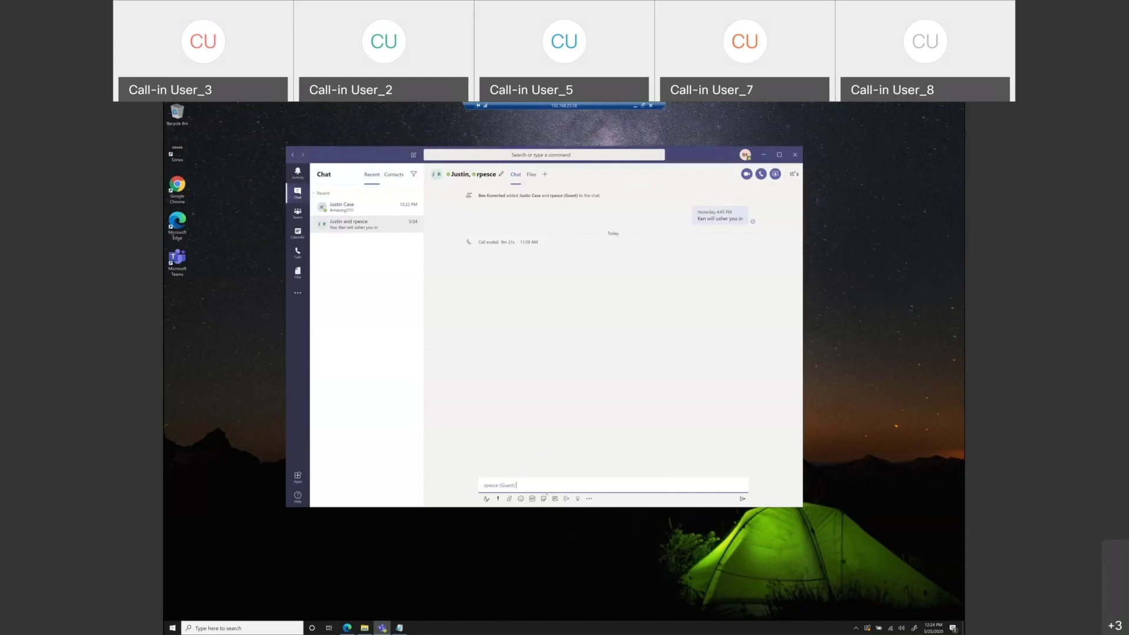
{"action": "type", "text": "Happ"}
{"action": "type", "text": "y to hav"}
{"action": "type", "text": "e a"}
{"action": "type", "text": "yo"}
{"action": "type", "text": "u in the park."}
{"action": "type", "text": " today. "}
{"action": "type", "text": "Were you "}
{"action": "type", "text": "interested in s"}
{"action": "type", "text": "eeing "}
{"action": "type", "text": "anything in partic"}
{"action": "type", "text": "ular"}
{"action": "key", "text": "Return"}
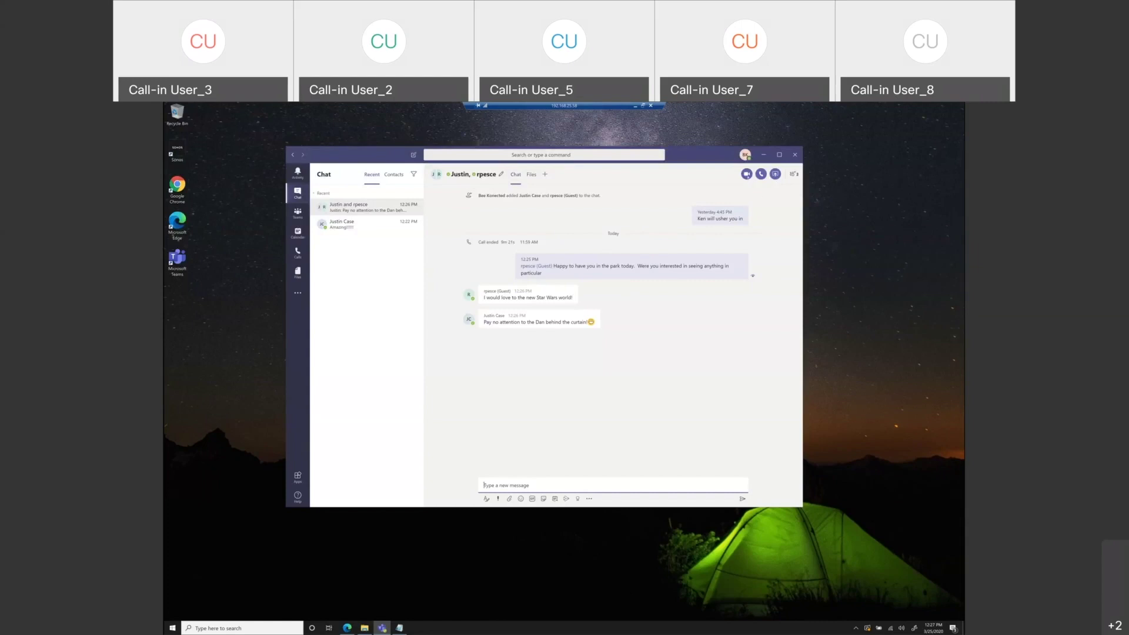
- Start a video call from the group chat header
{"action": "left_click", "coordinate": [746, 174]}
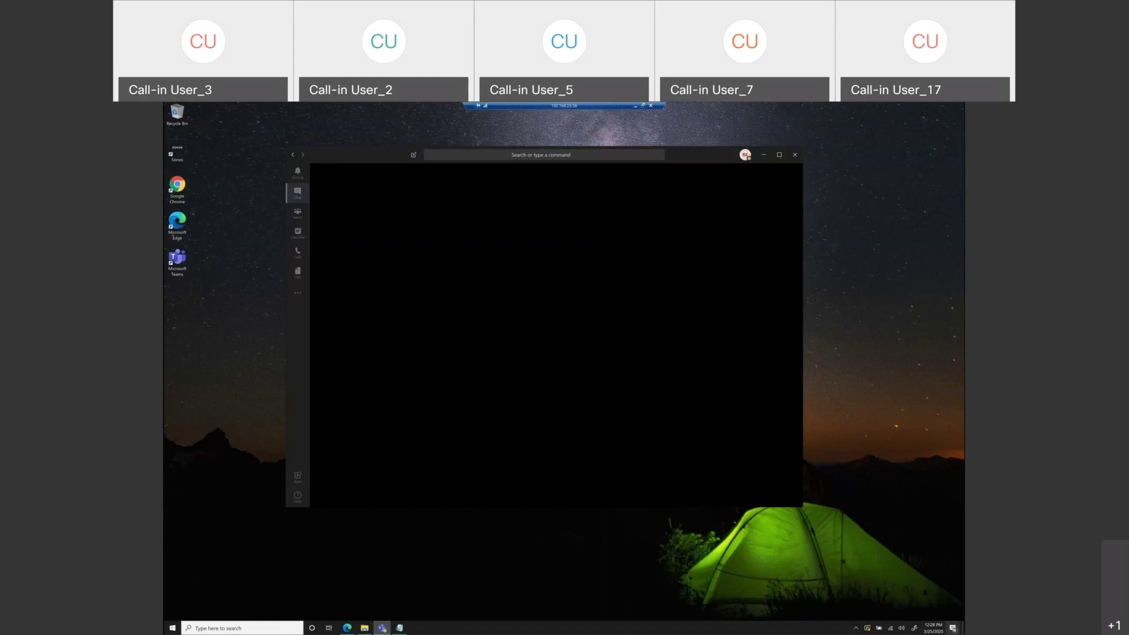
- Glance at Action Center notifications, then quit Teams from its hidden system-tray icon
{"action": "left_click", "coordinate": [953, 629]}
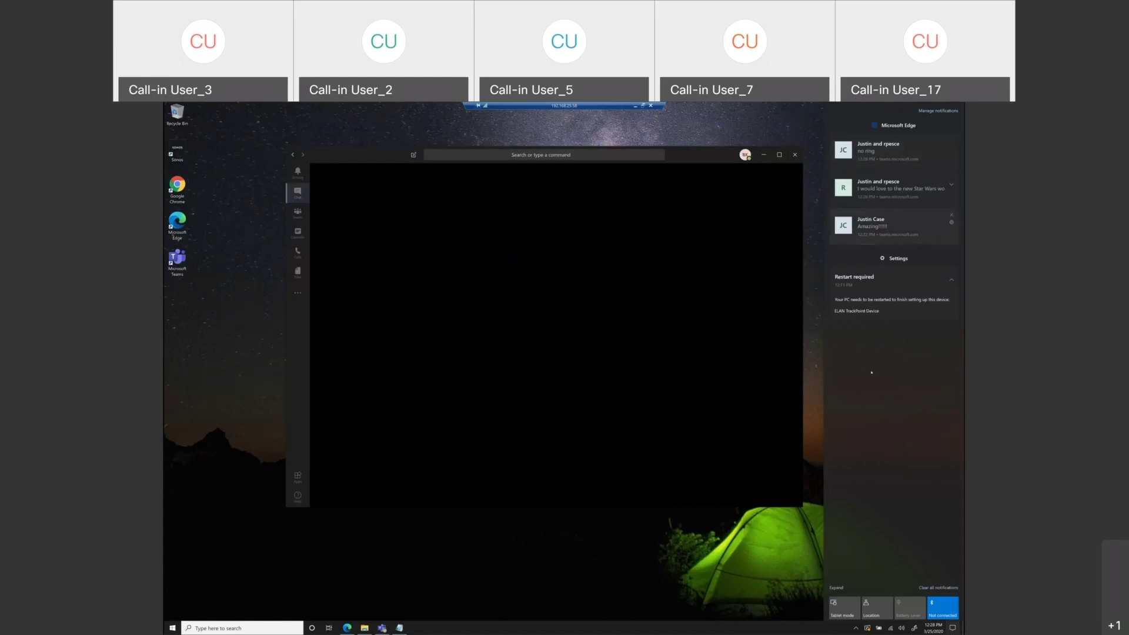
{"action": "left_click", "coordinate": [769, 399]}
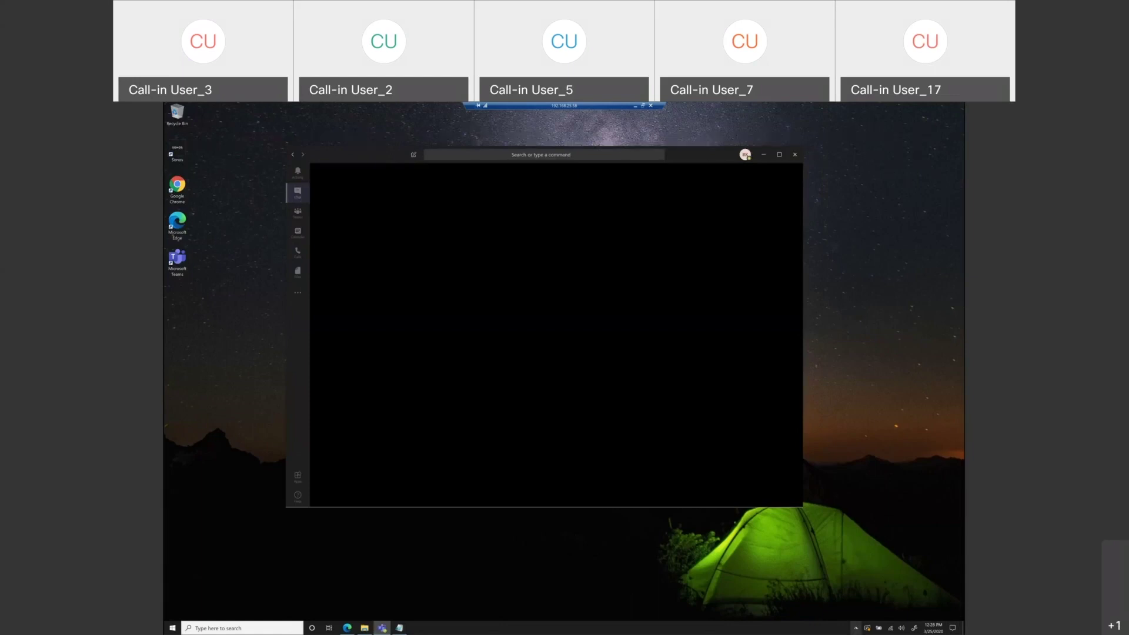
{"action": "left_click", "coordinate": [855, 628]}
{"action": "left_click", "coordinate": [856, 613]}
{"action": "right_click", "coordinate": [769, 631]}
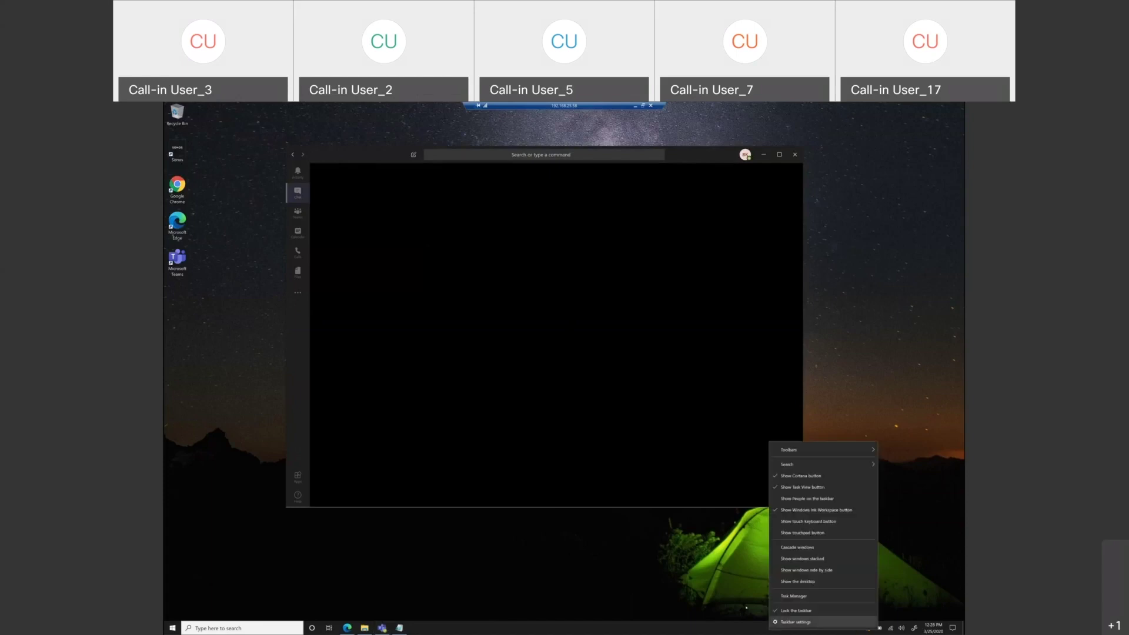
{"action": "left_click", "coordinate": [705, 627]}
{"action": "left_click", "coordinate": [857, 628]}
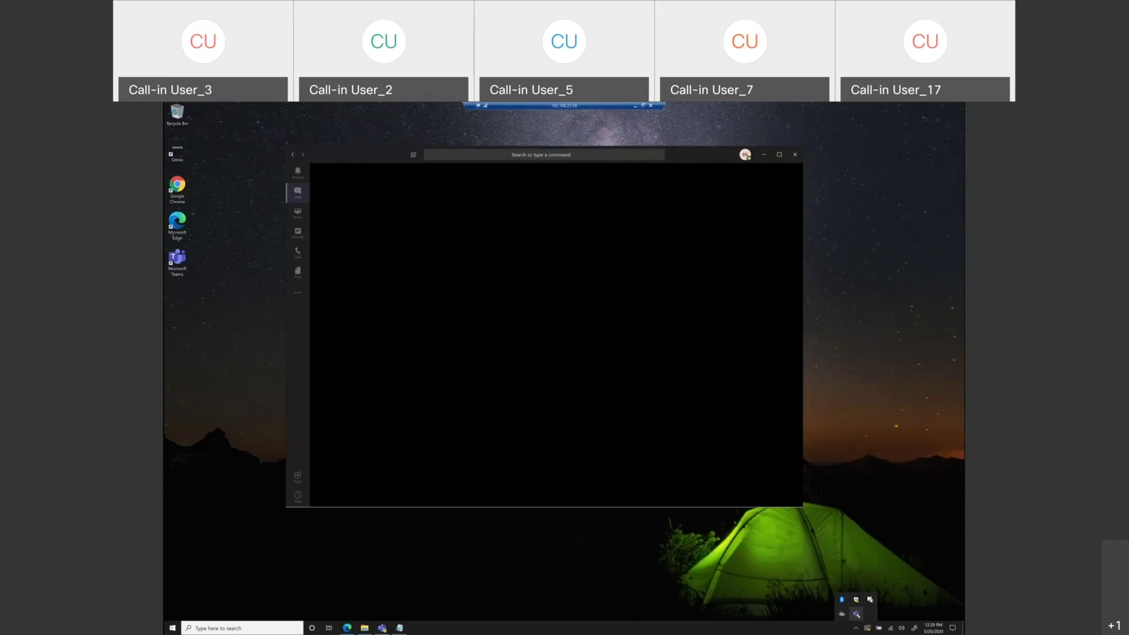
{"action": "right_click", "coordinate": [856, 614]}
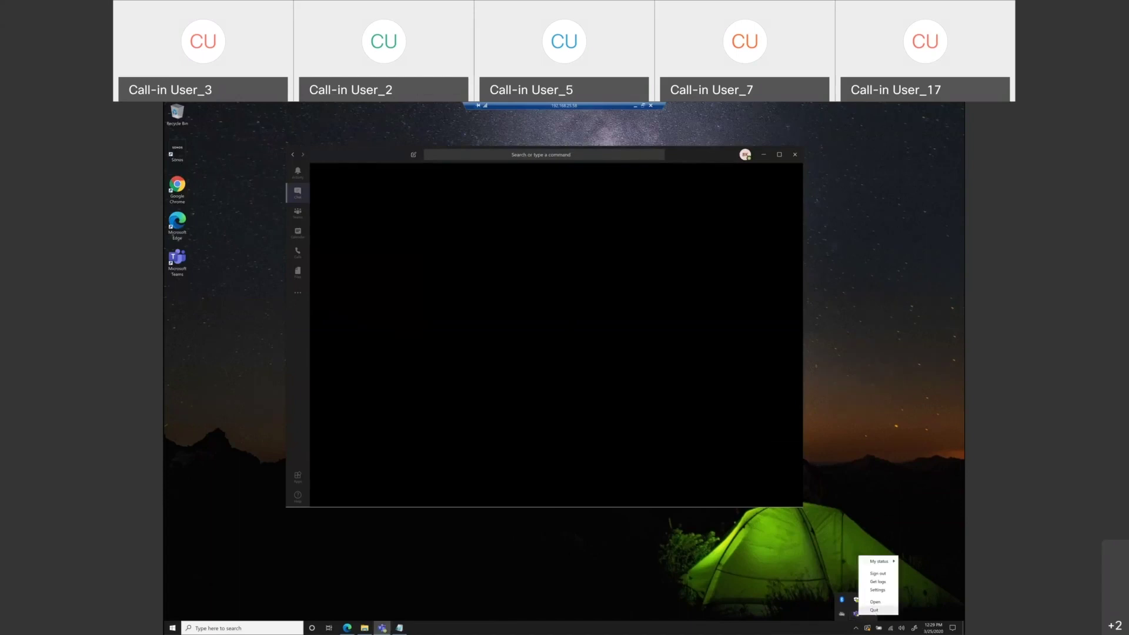
{"action": "left_click", "coordinate": [875, 610]}
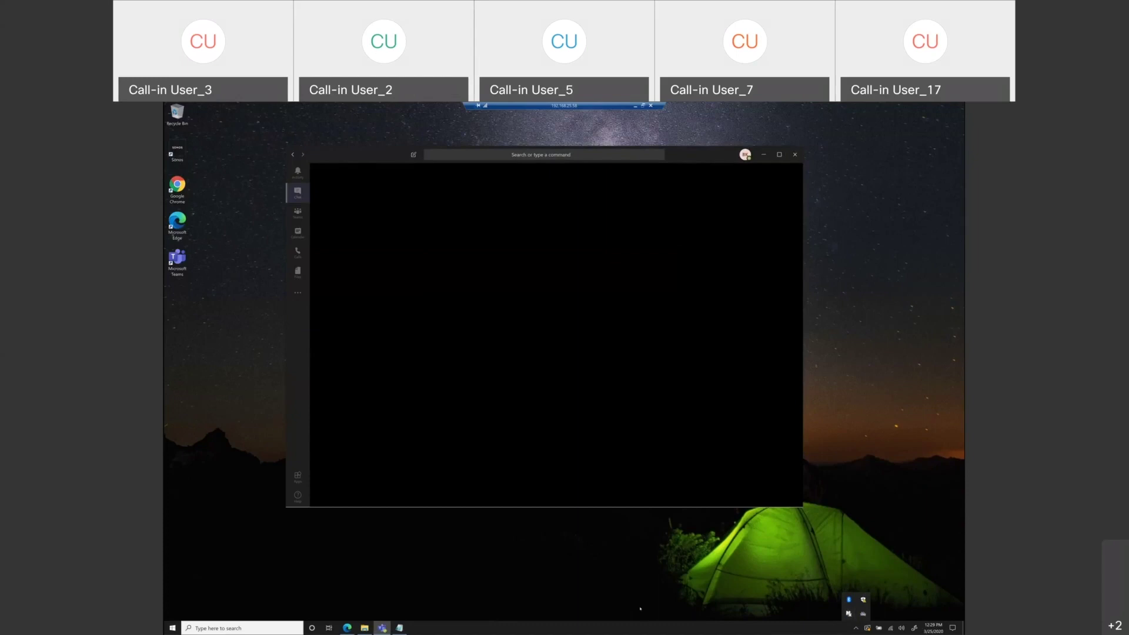
{"action": "right_click", "coordinate": [647, 628]}
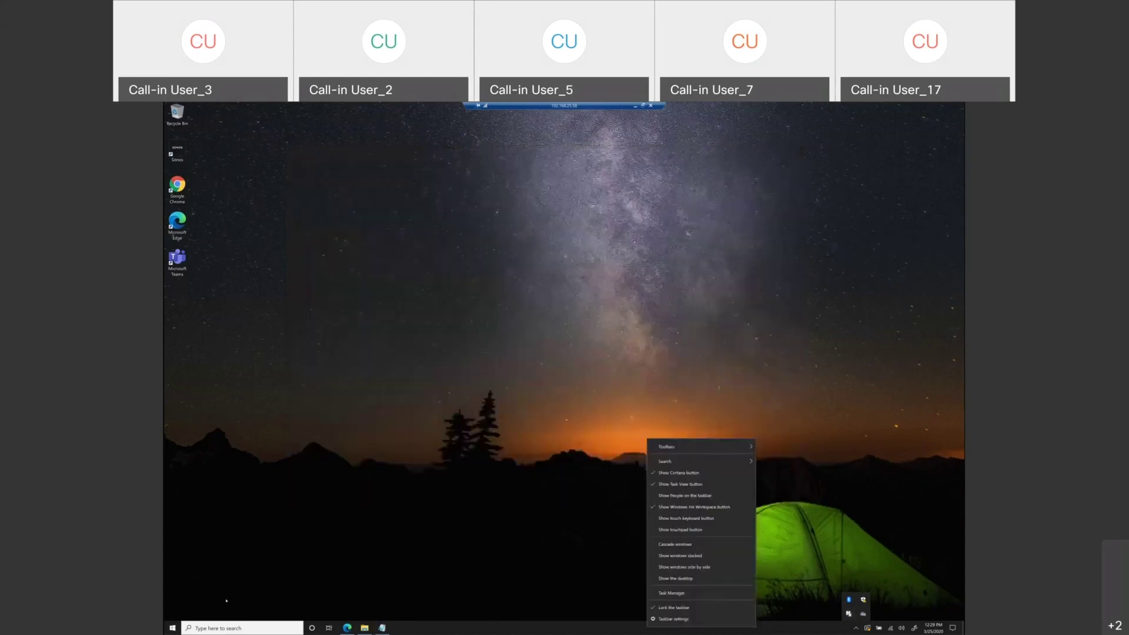
{"action": "key", "text": "Escape"}
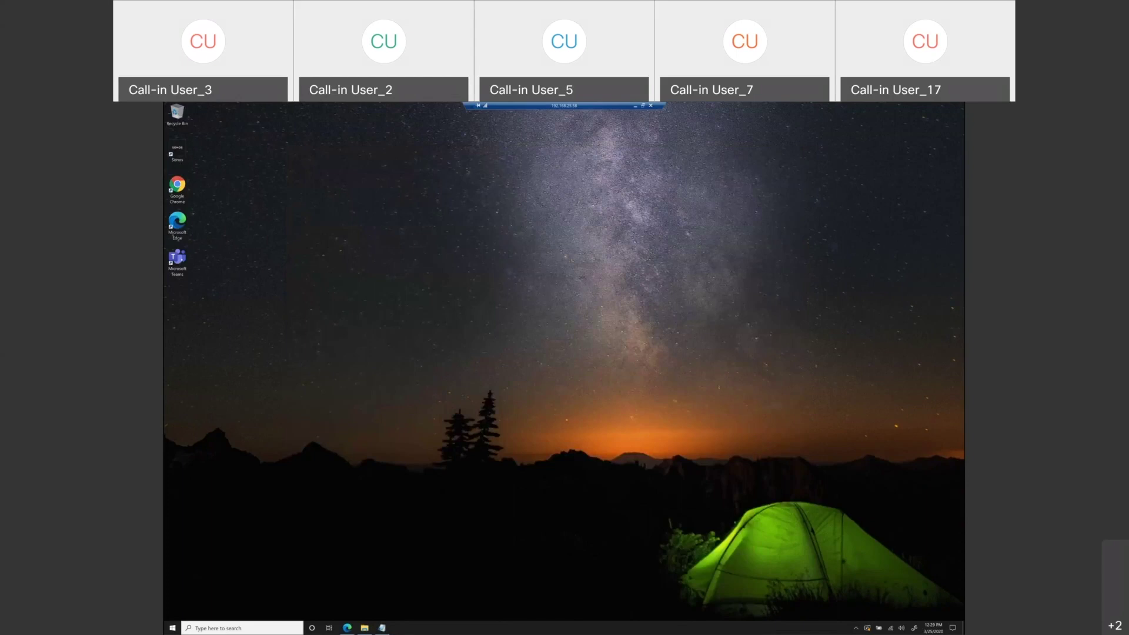
- Relaunch Teams from the desktop shortcut and start a video call from the group chat
{"action": "left_click", "coordinate": [177, 260]}
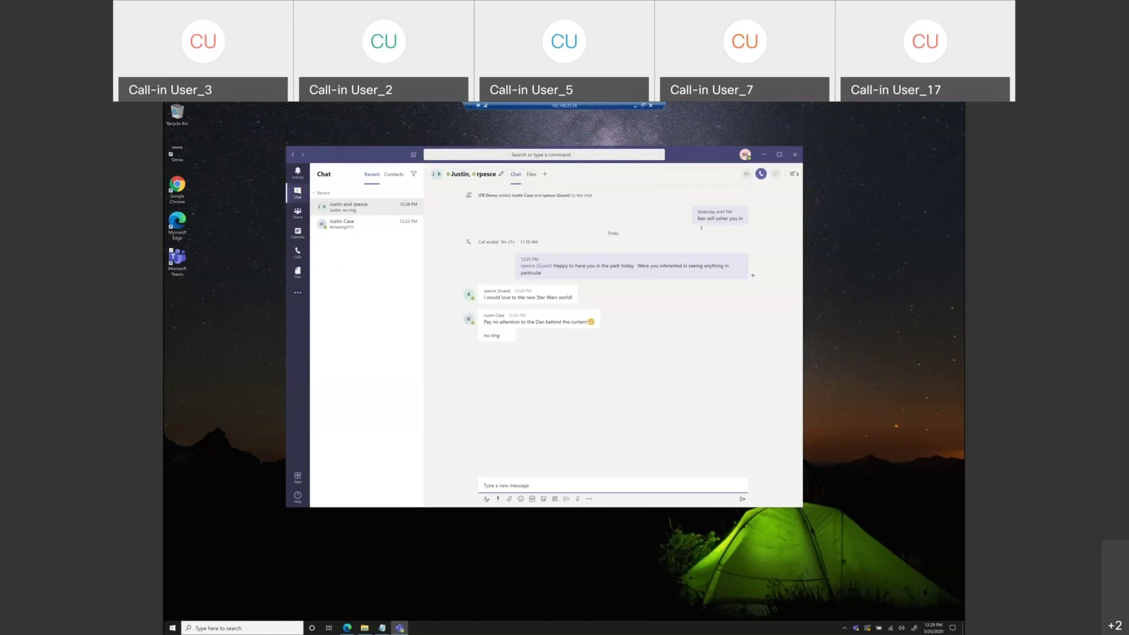
{"action": "mouse_move", "coordinate": [720, 215]}
{"action": "left_click", "coordinate": [746, 174]}
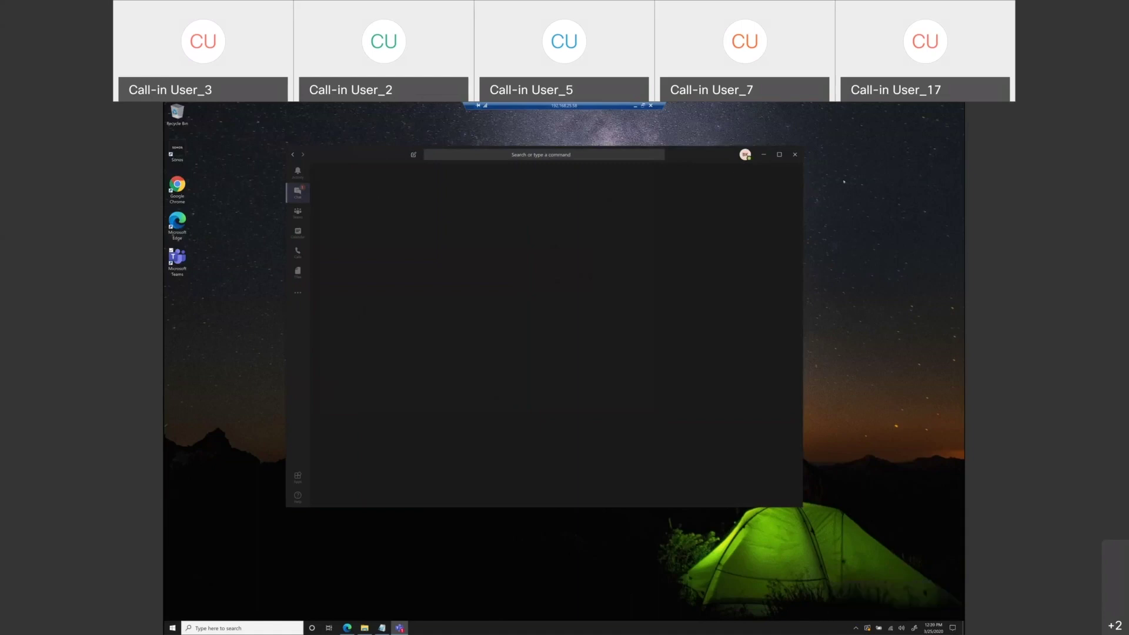
- Quit Teams through its tray icon's Quit option and relaunch it from the desktop shortcut
{"action": "left_click", "coordinate": [745, 157]}
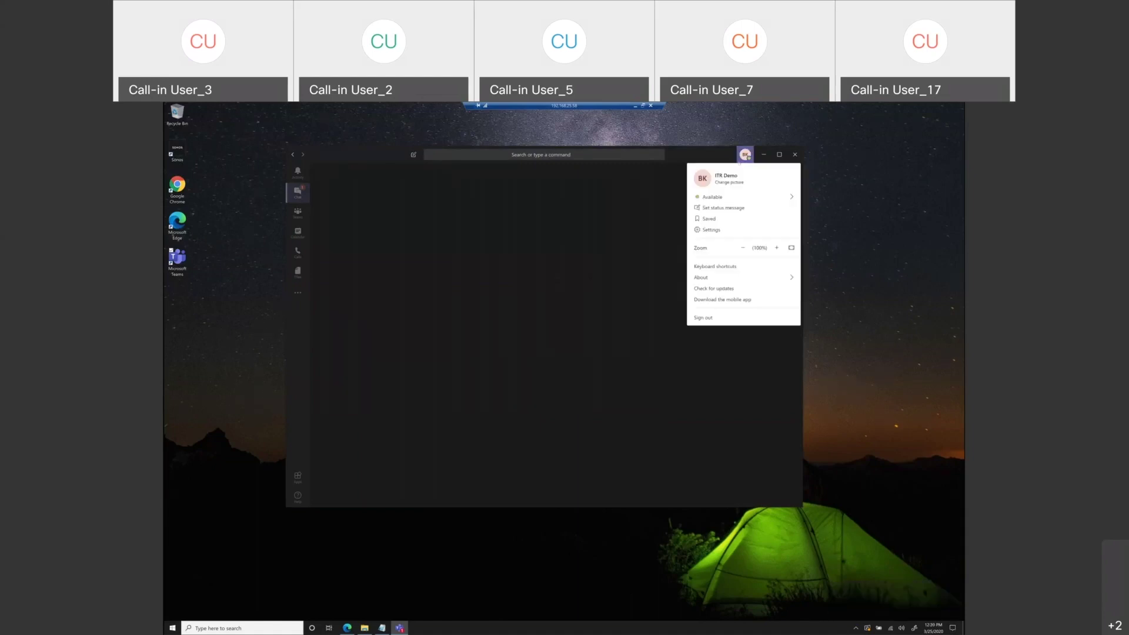
{"action": "left_click", "coordinate": [654, 310]}
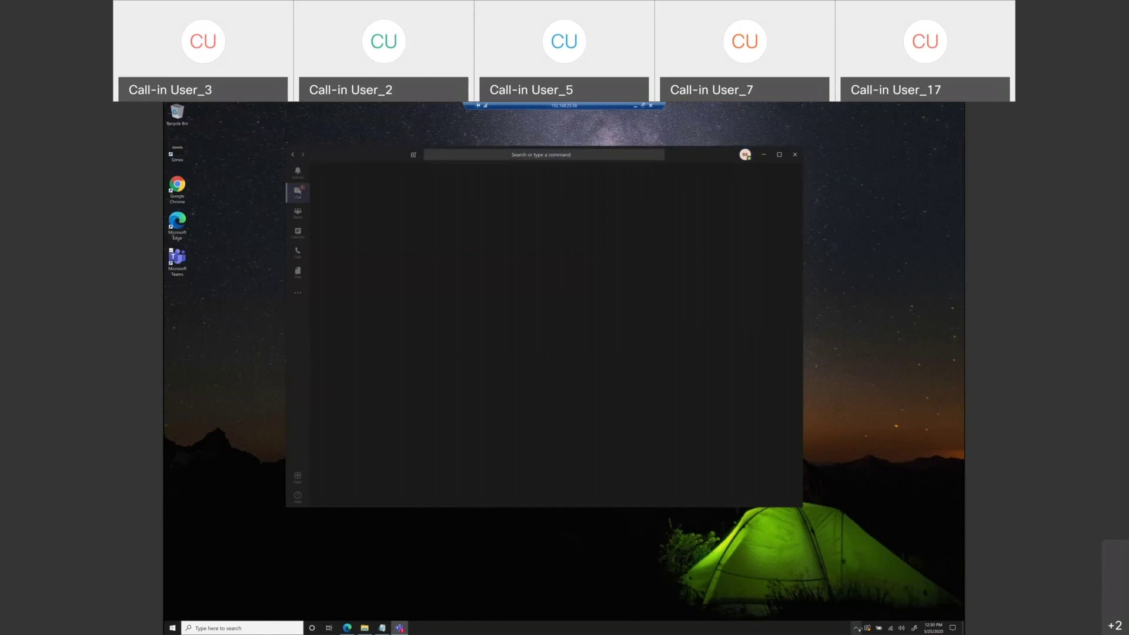
{"action": "left_click", "coordinate": [857, 628]}
{"action": "left_click", "coordinate": [491, 232]}
{"action": "right_click", "coordinate": [868, 628]}
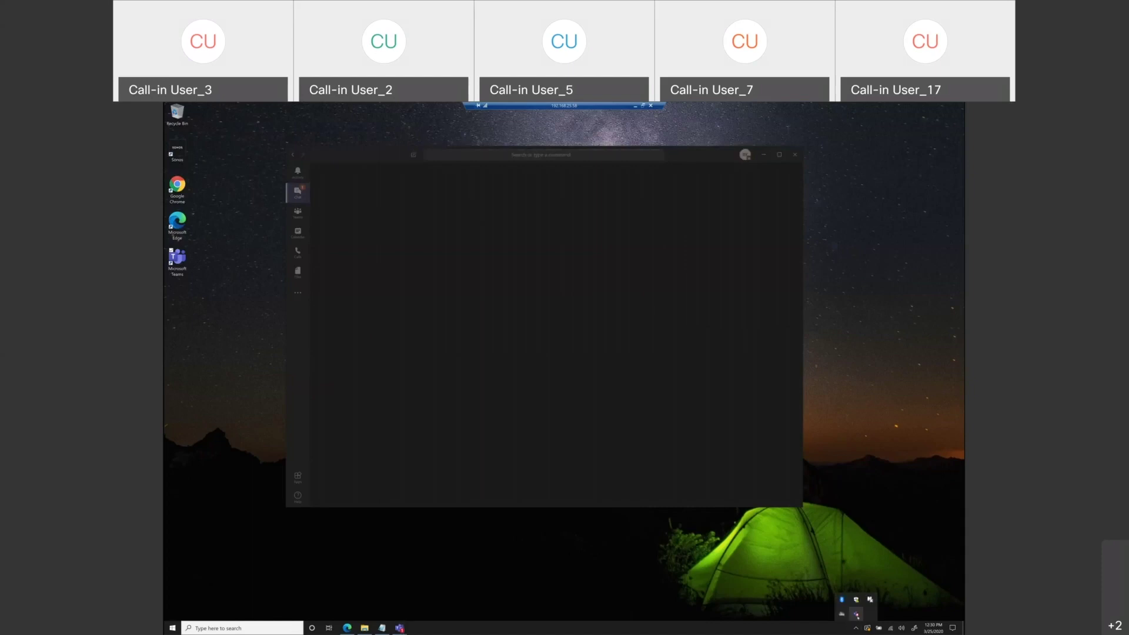
{"action": "left_click", "coordinate": [872, 514]}
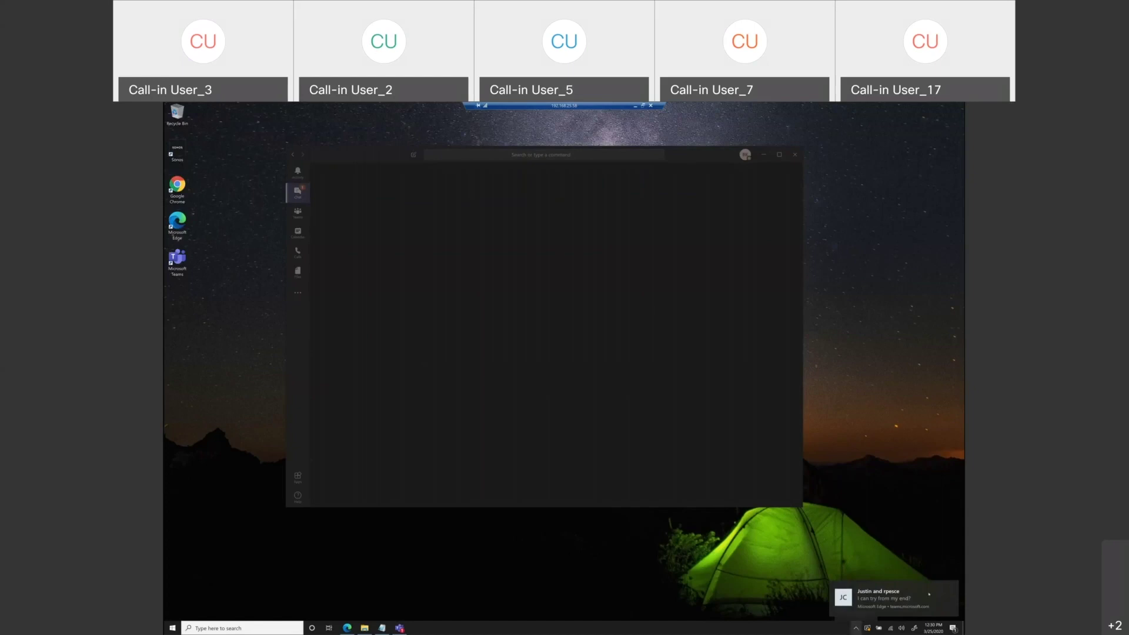
{"action": "left_click", "coordinate": [857, 628]}
{"action": "right_click", "coordinate": [857, 614]}
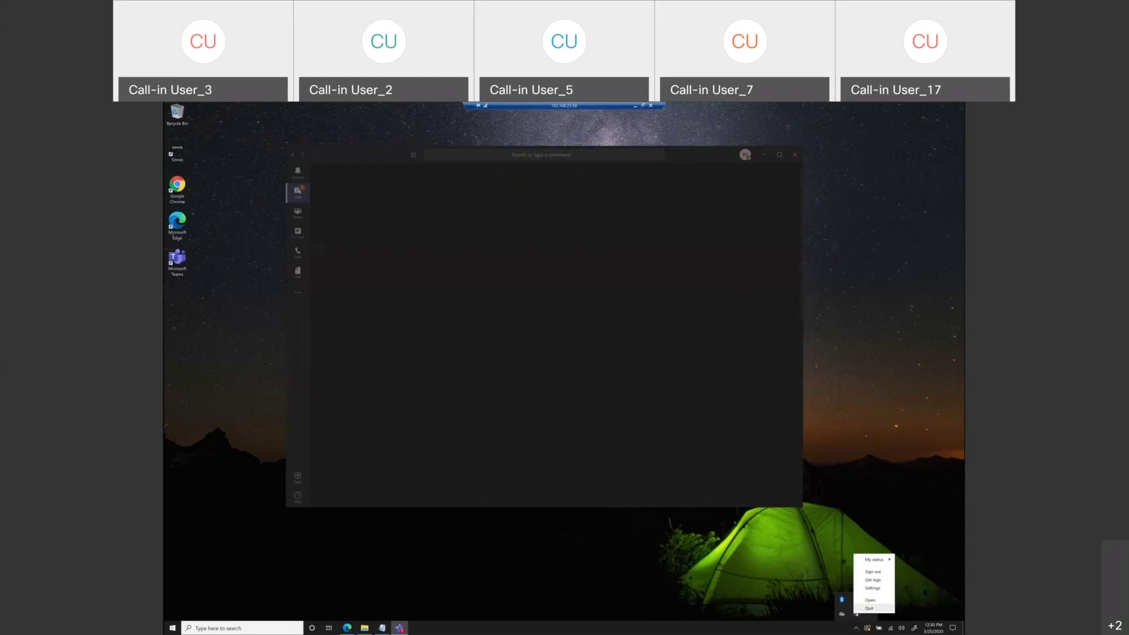
{"action": "left_click", "coordinate": [869, 608]}
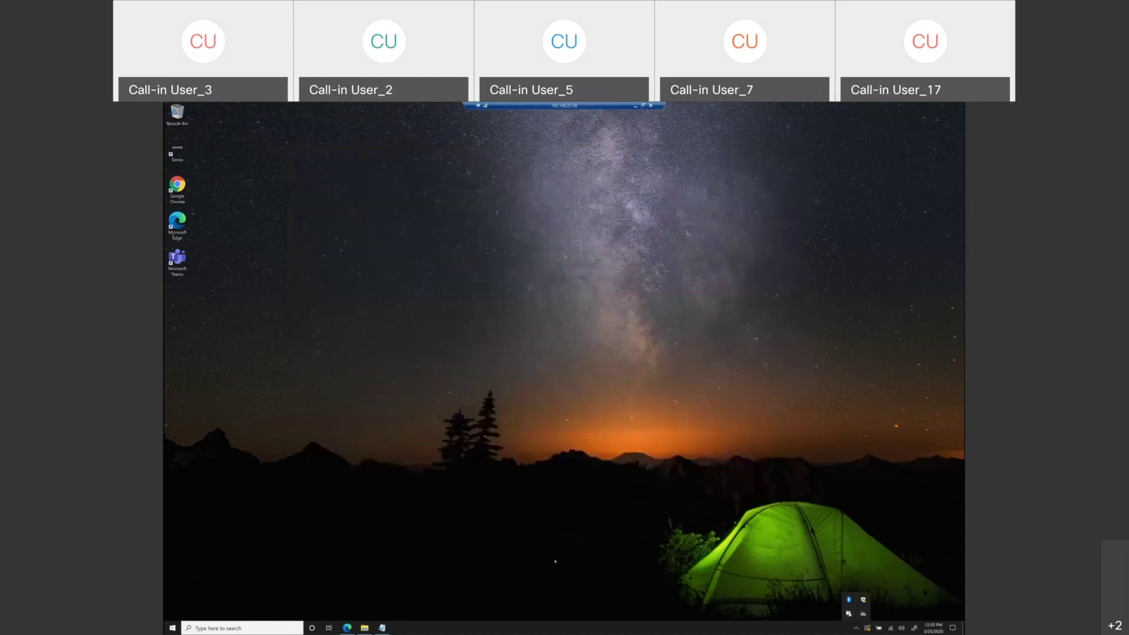
{"action": "left_click", "coordinate": [177, 261]}
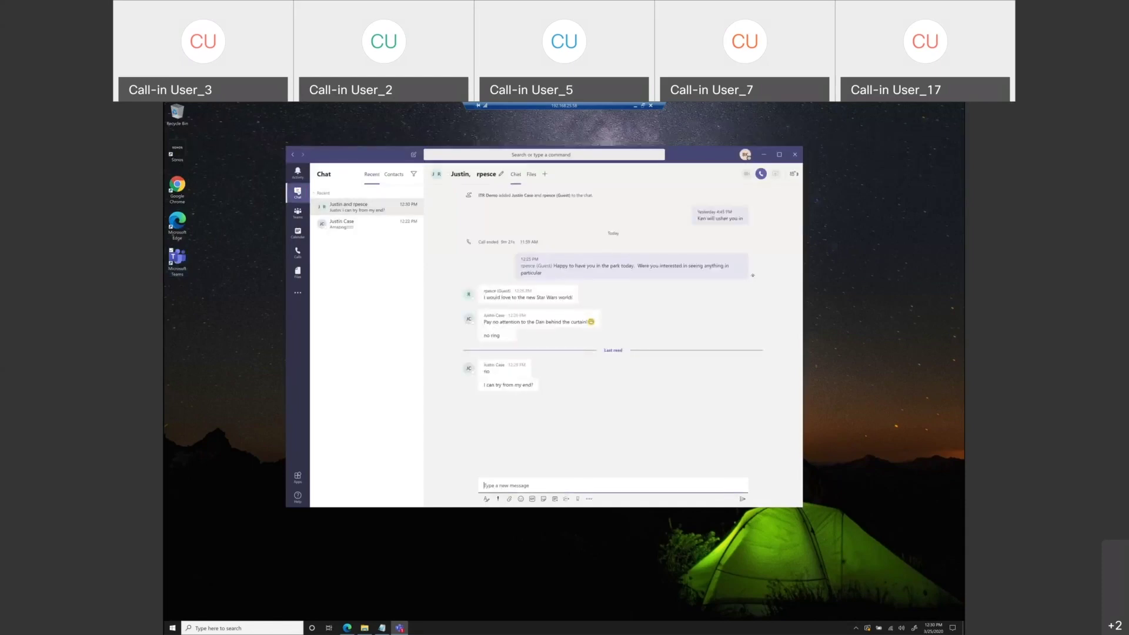
- Try a video call from the one-to-one chat, then quit Teams from the tray icon
{"action": "left_click", "coordinate": [331, 226]}
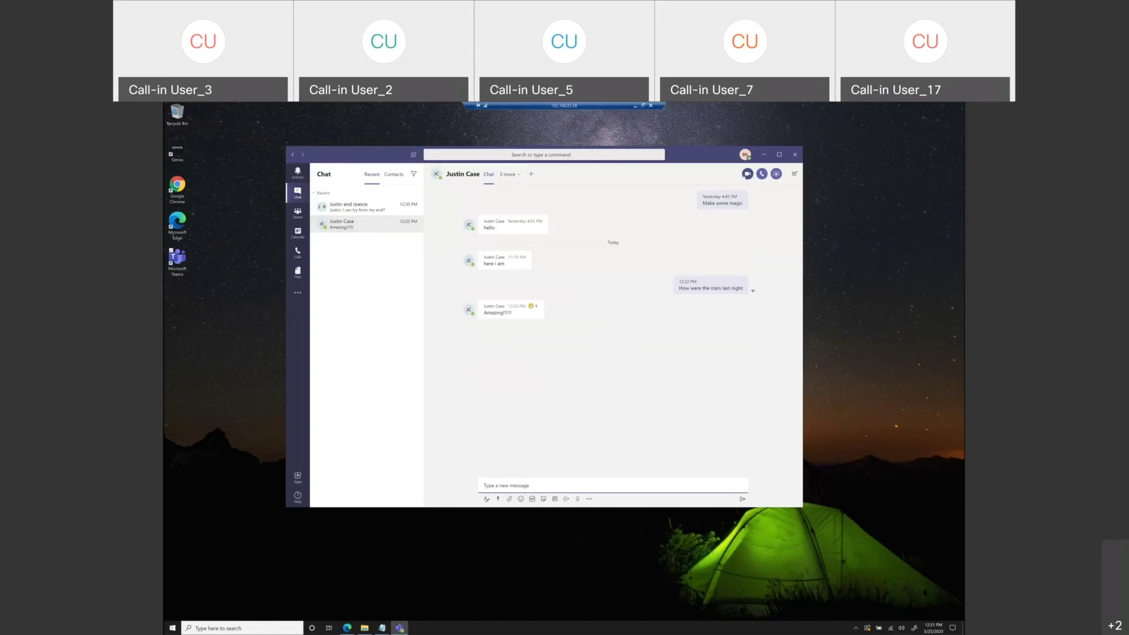
{"action": "left_click", "coordinate": [748, 173]}
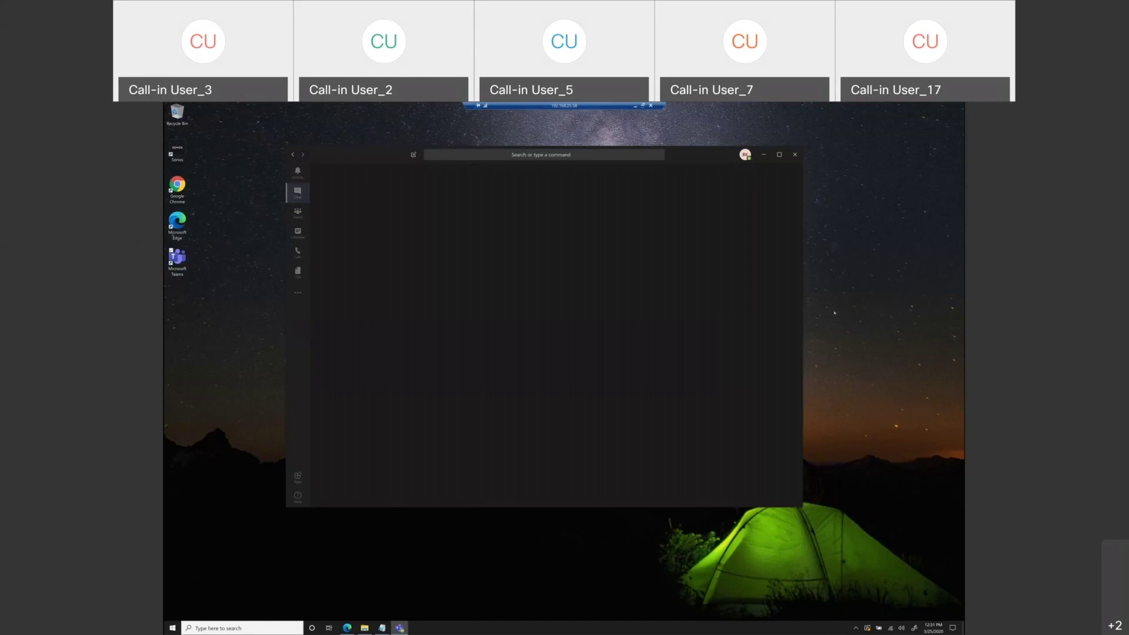
{"action": "left_click", "coordinate": [856, 628]}
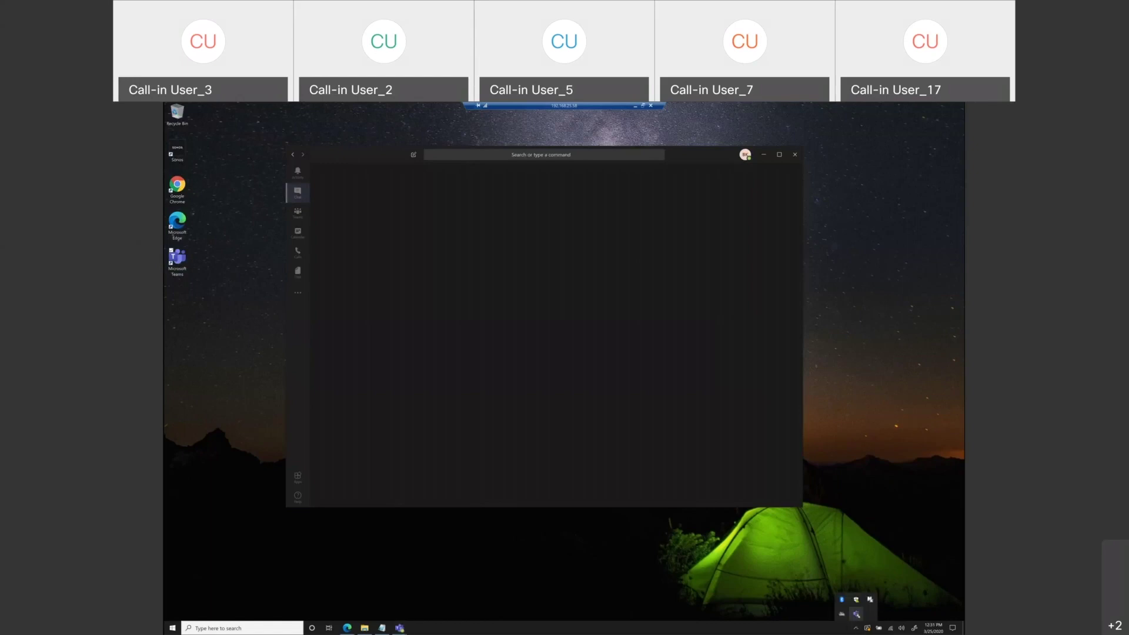
{"action": "right_click", "coordinate": [856, 613]}
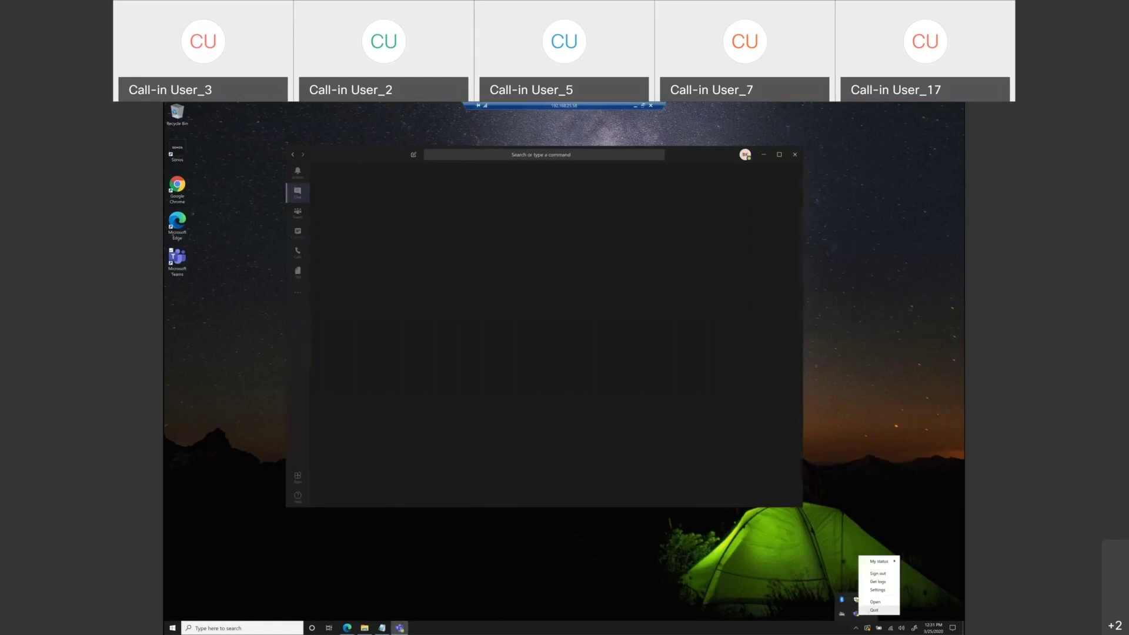
{"action": "left_click", "coordinate": [873, 610]}
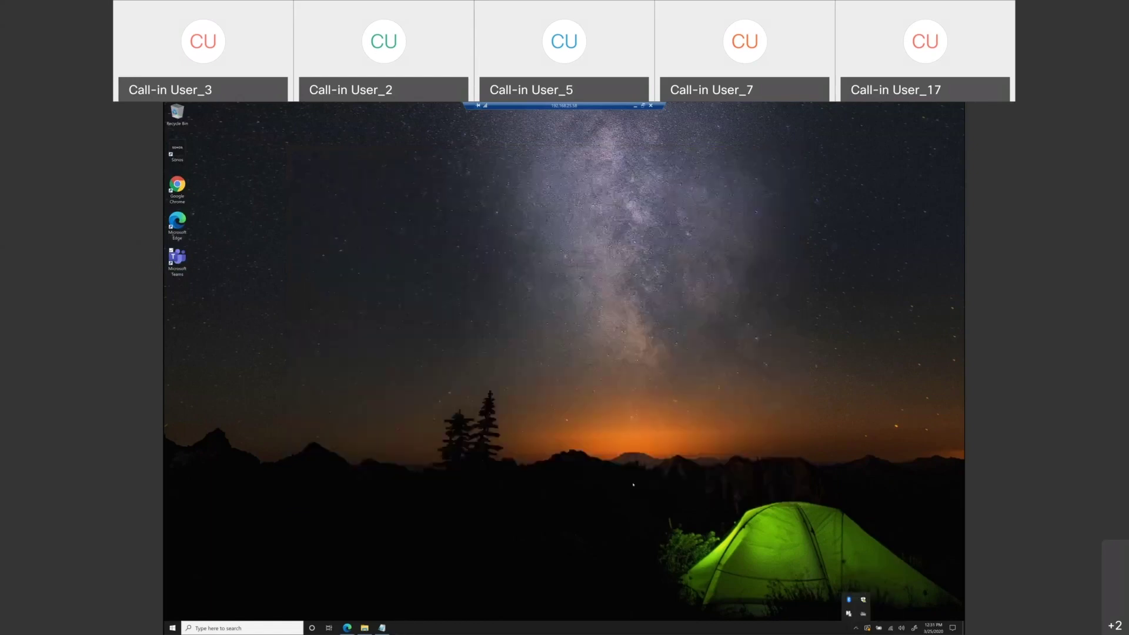
{"action": "left_click", "coordinate": [185, 269]}
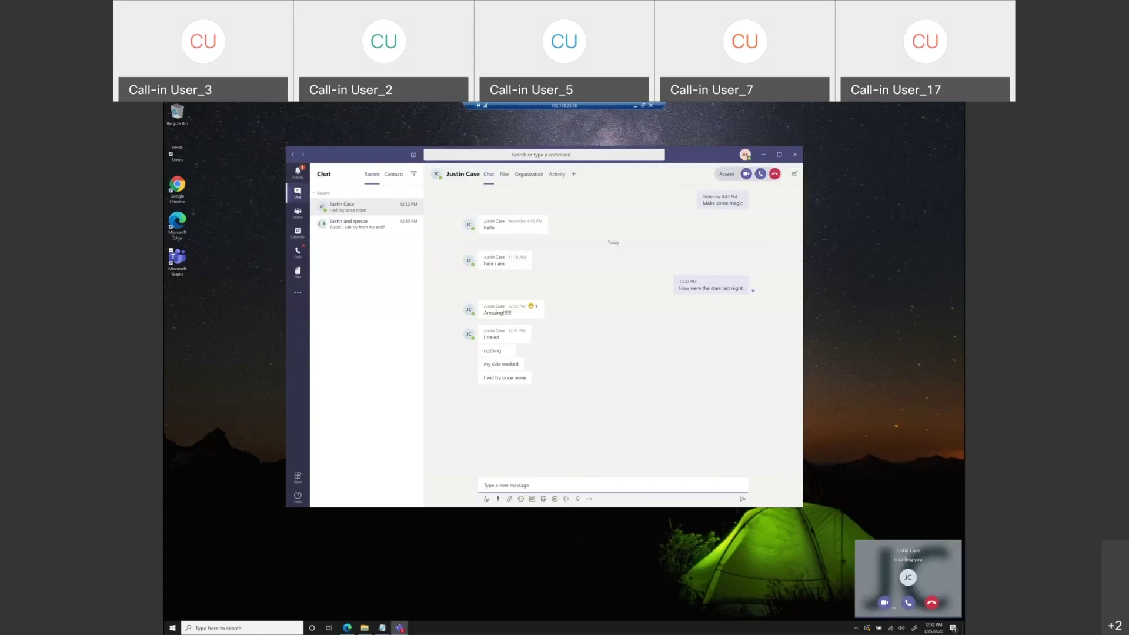
- Accept the incoming call with audio, then hang up
{"action": "left_click", "coordinate": [909, 603]}
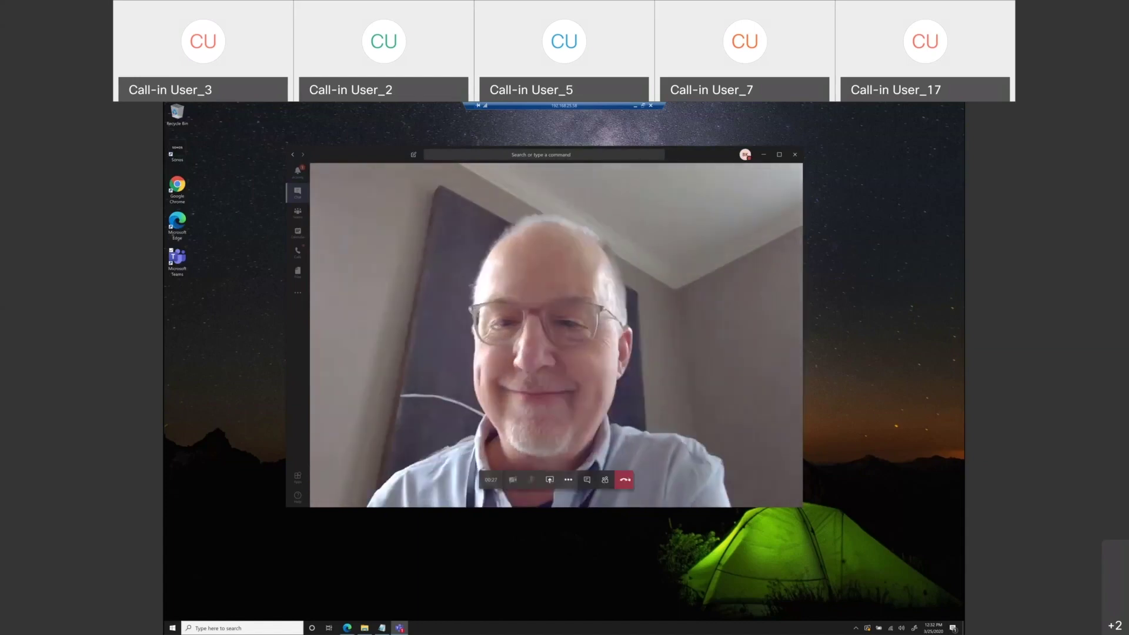
{"action": "left_click", "coordinate": [624, 479]}
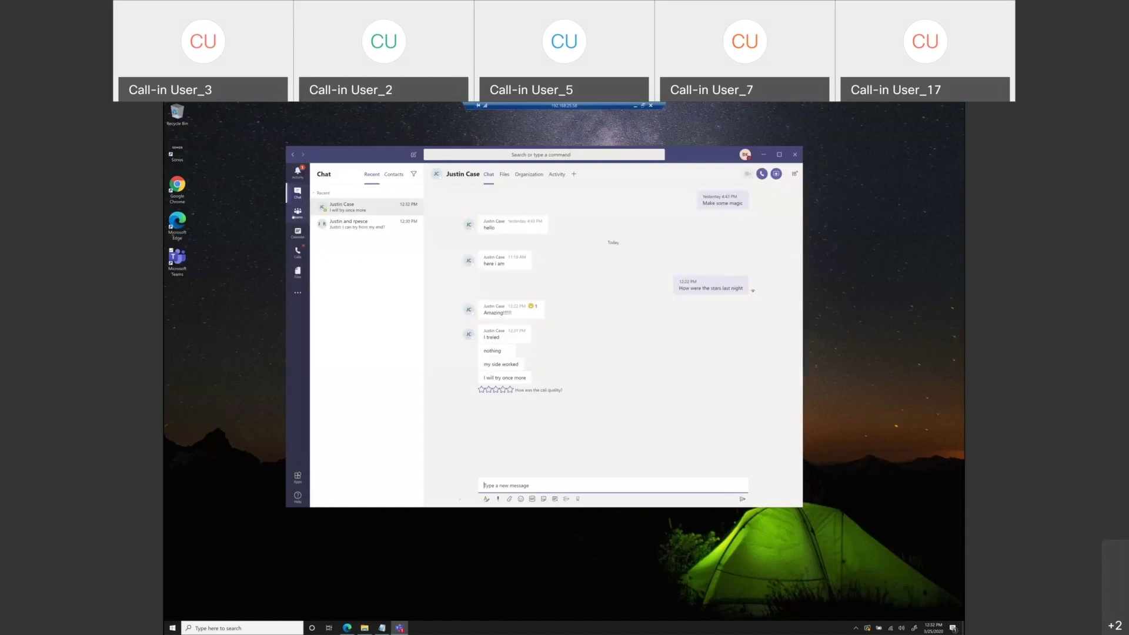
- Switch from Chat to the Teams view listing the teams and channels
{"action": "left_click", "coordinate": [298, 213]}
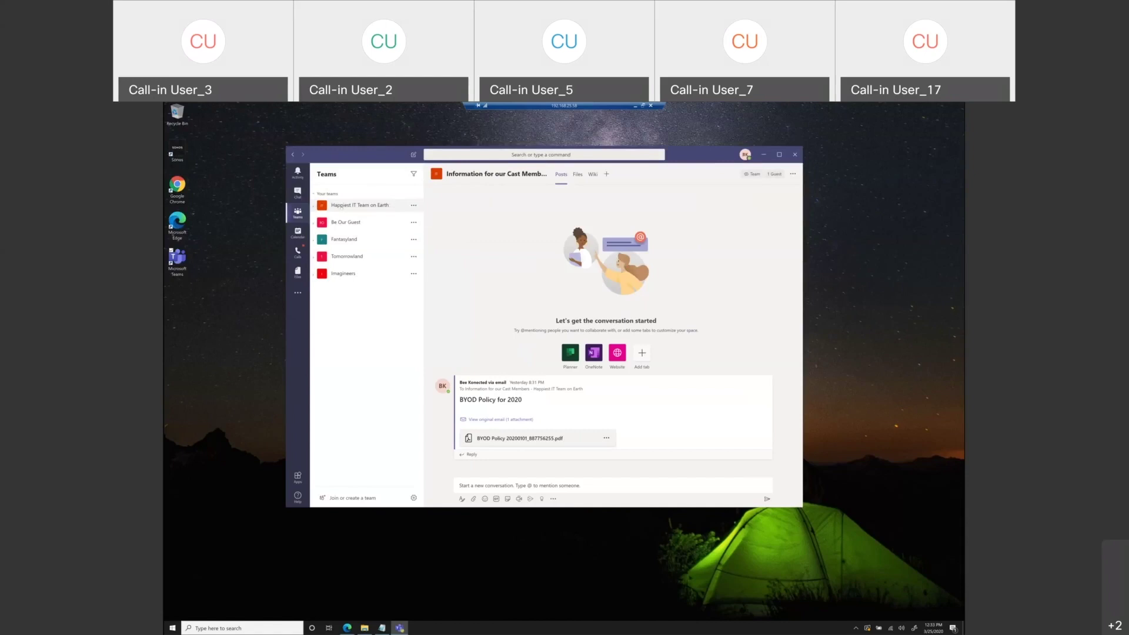
- Browse the General channels of Happiest IT Team on Earth, Be Our Guest, Fantasyland, Tomorrowland and Imagineers, ending on Information for our Cast Members
{"action": "left_click", "coordinate": [313, 207]}
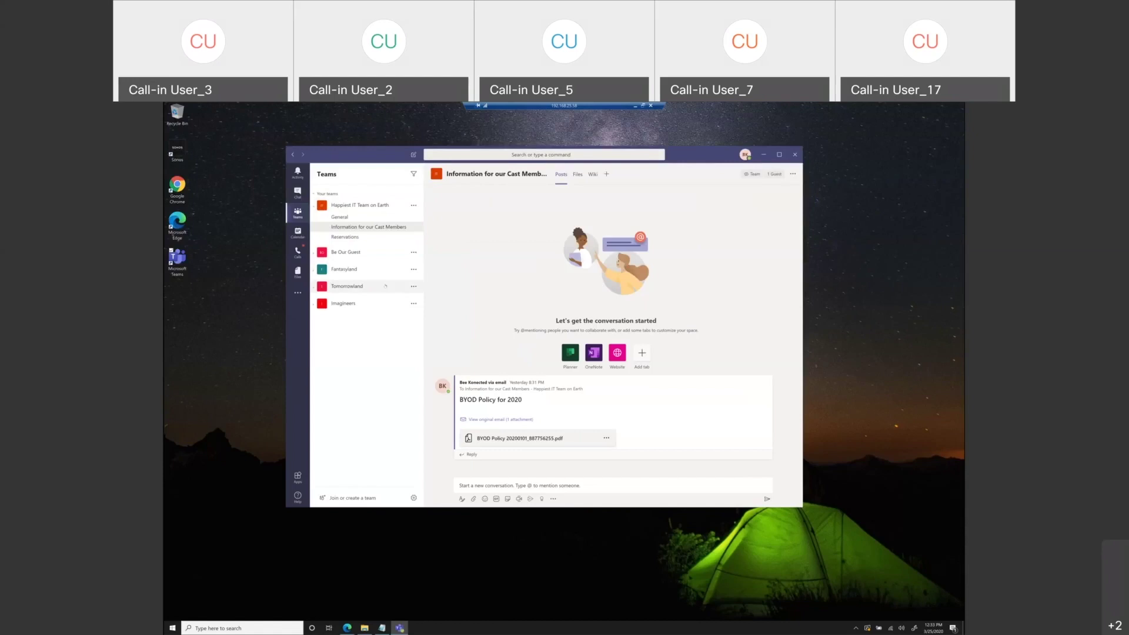
{"action": "left_click", "coordinate": [360, 217]}
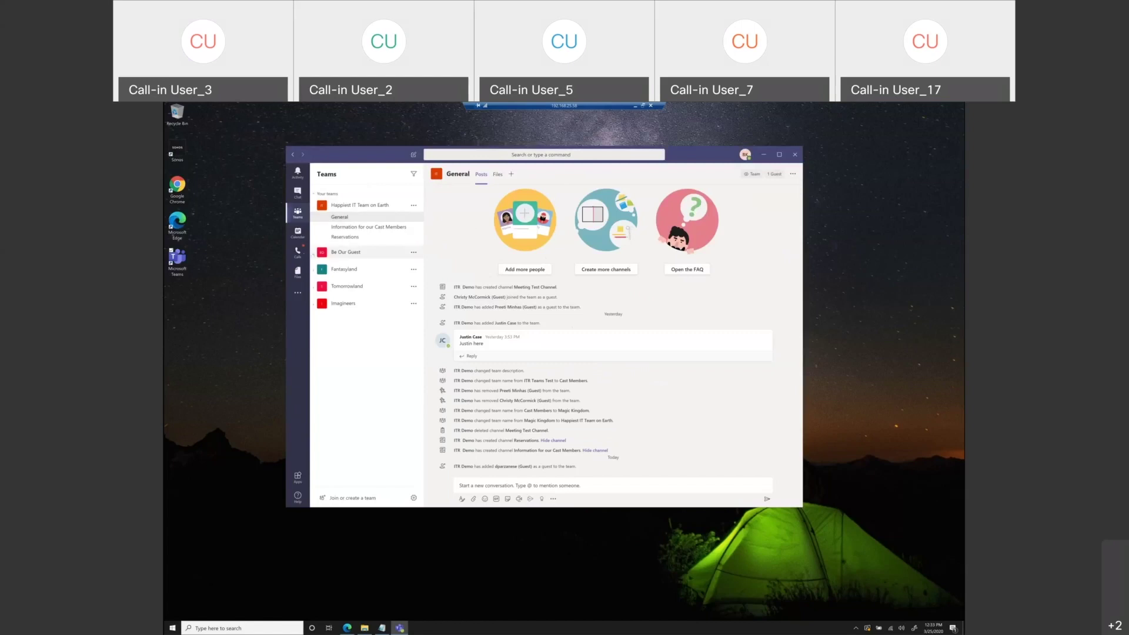
{"action": "left_click", "coordinate": [316, 252]}
{"action": "left_click", "coordinate": [318, 300]}
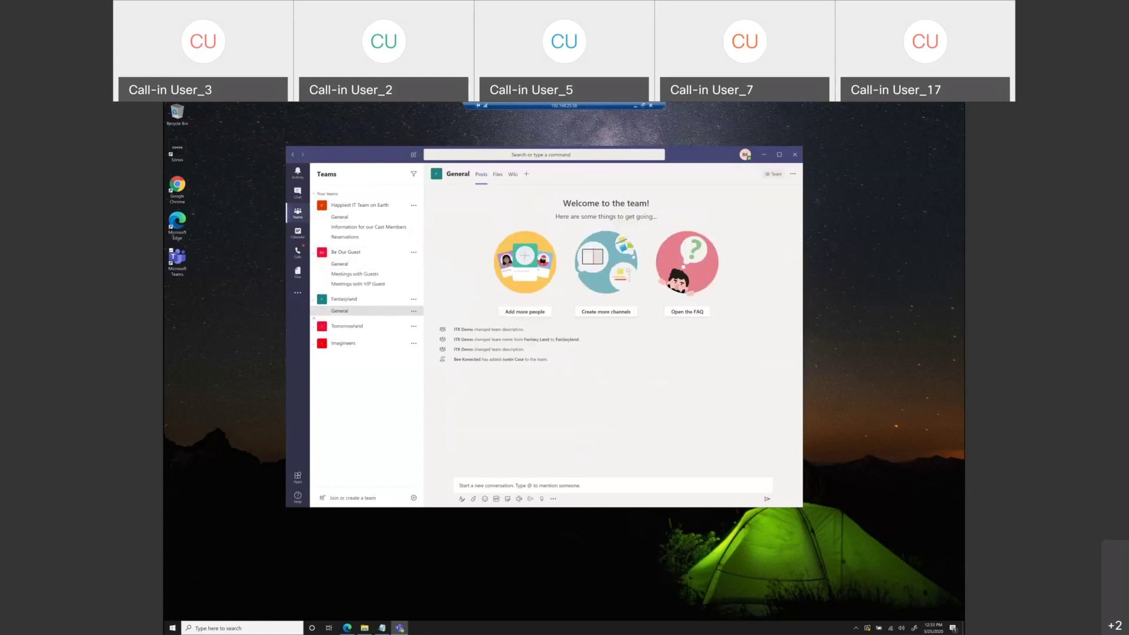
{"action": "left_click", "coordinate": [313, 331]}
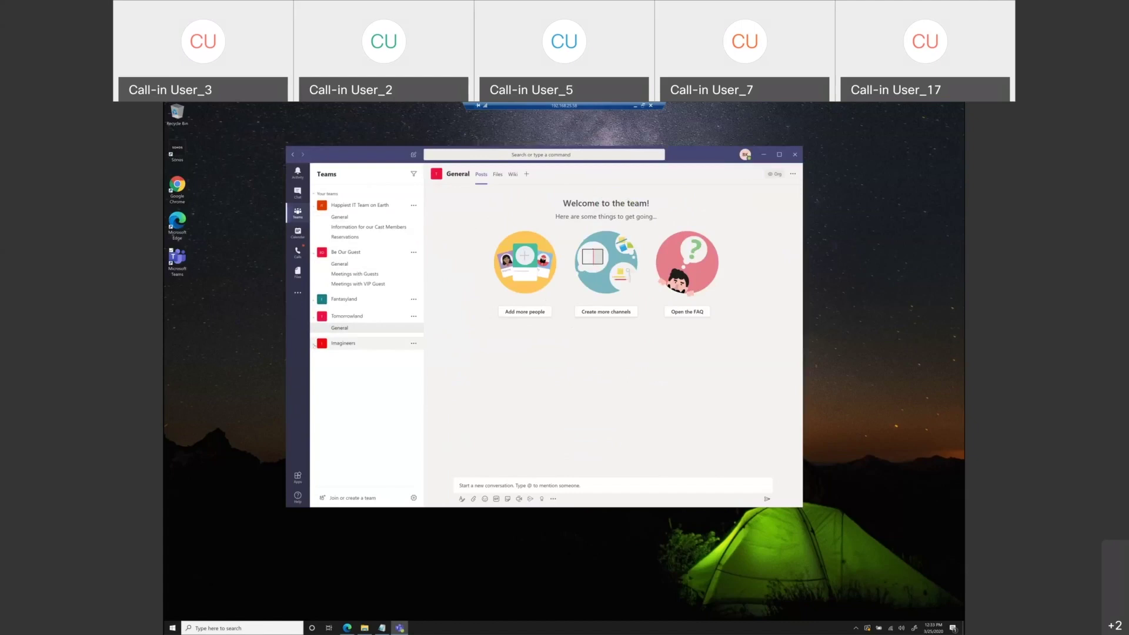
{"action": "left_click", "coordinate": [315, 343]}
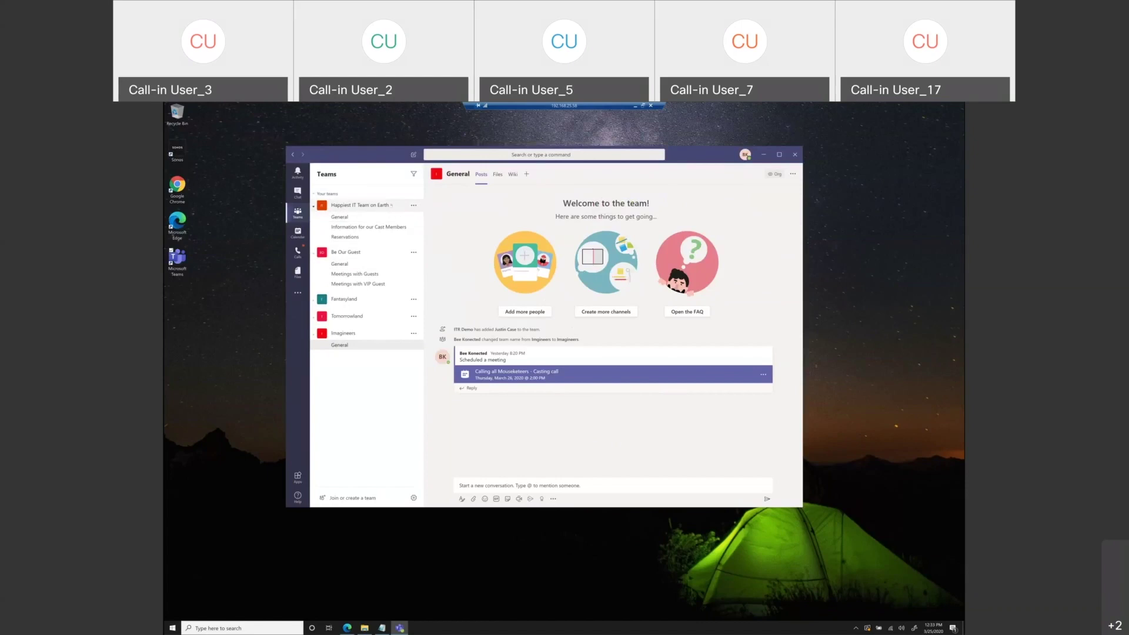
{"action": "left_click", "coordinate": [382, 217]}
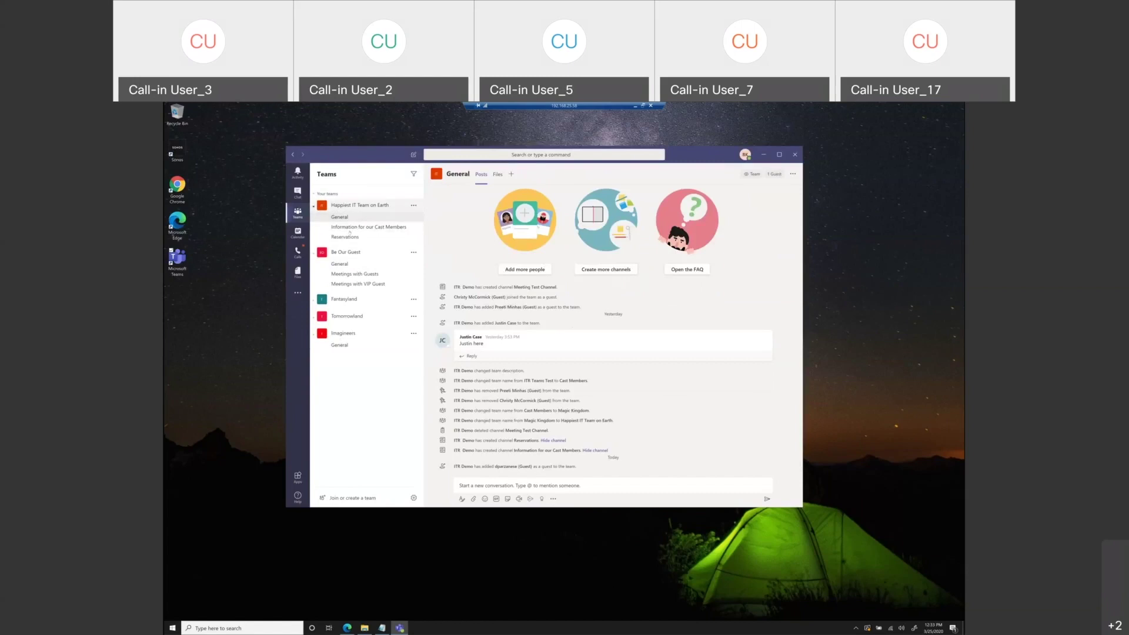
{"action": "left_click", "coordinate": [390, 226]}
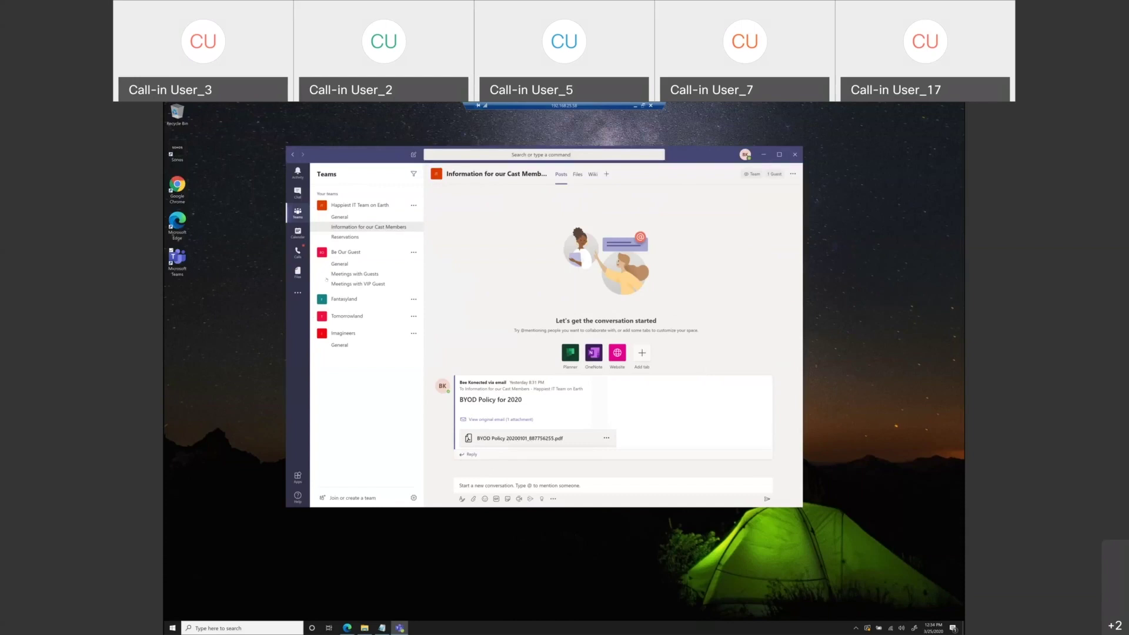
- Open the Reservations channel of Happiest IT Team on Earth, then collapse and re-expand Be Our Guest
{"action": "left_click", "coordinate": [337, 237]}
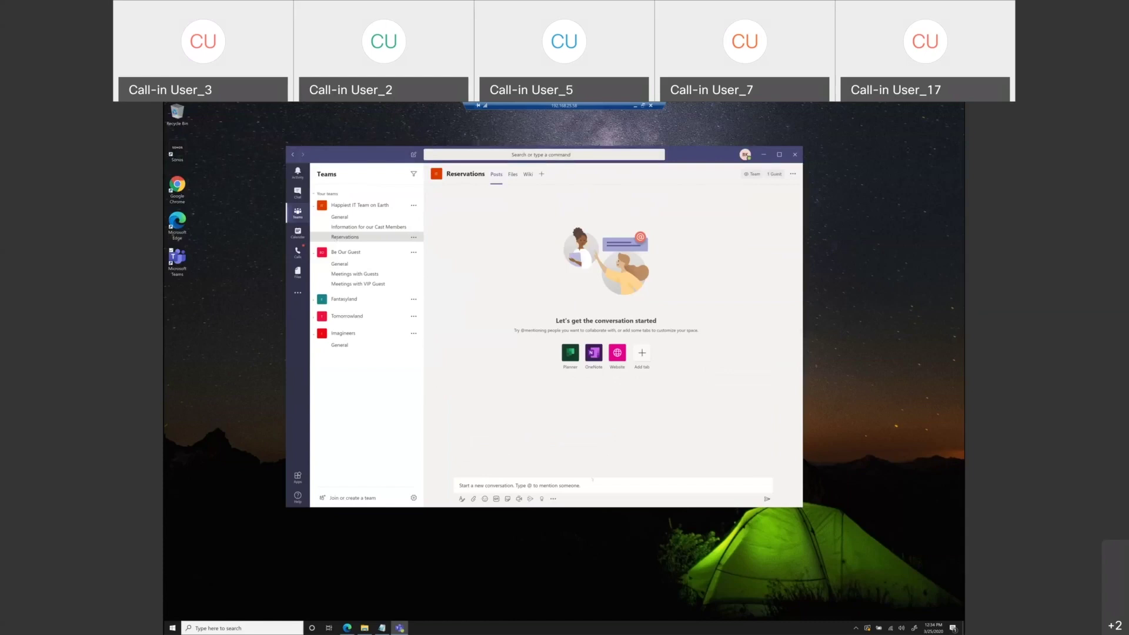
{"action": "left_click", "coordinate": [618, 485]}
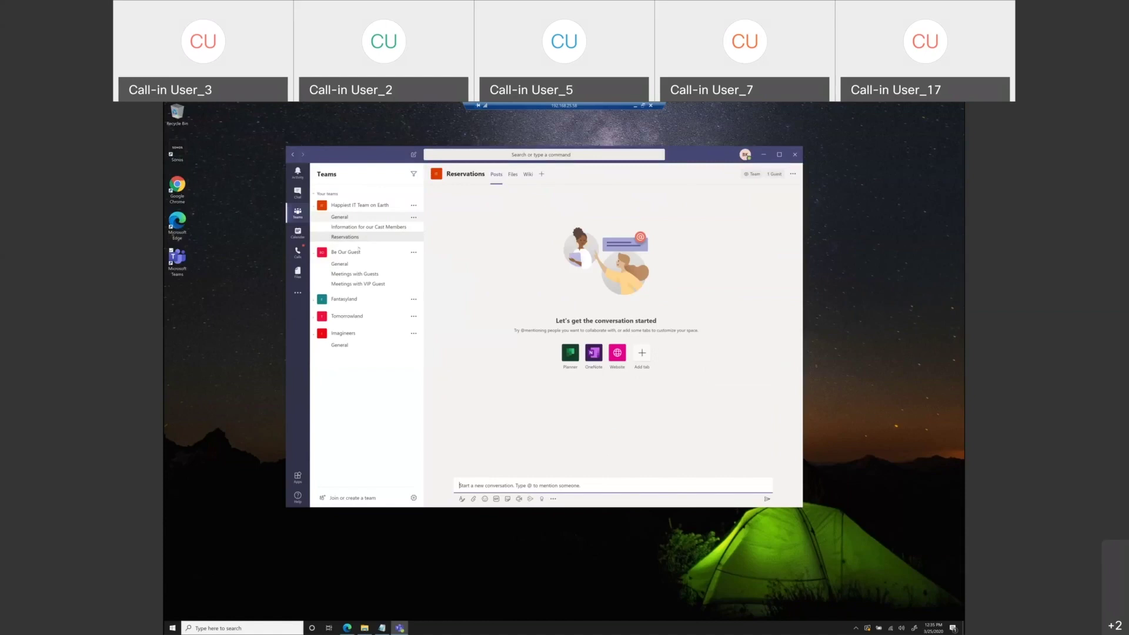
{"action": "left_click", "coordinate": [361, 253]}
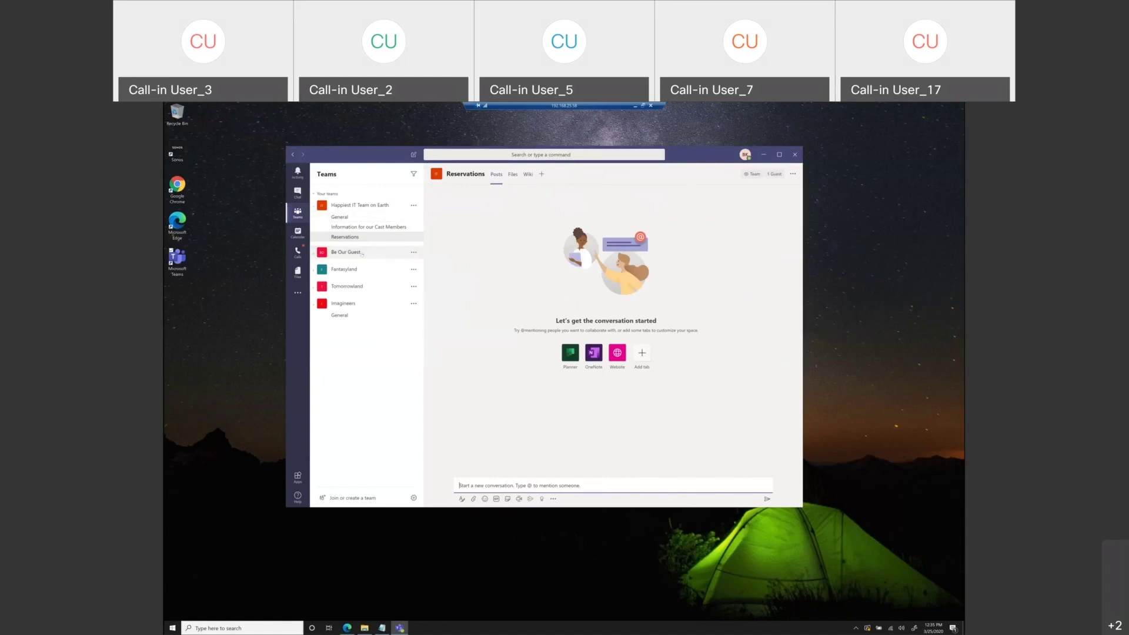
{"action": "left_click", "coordinate": [313, 254]}
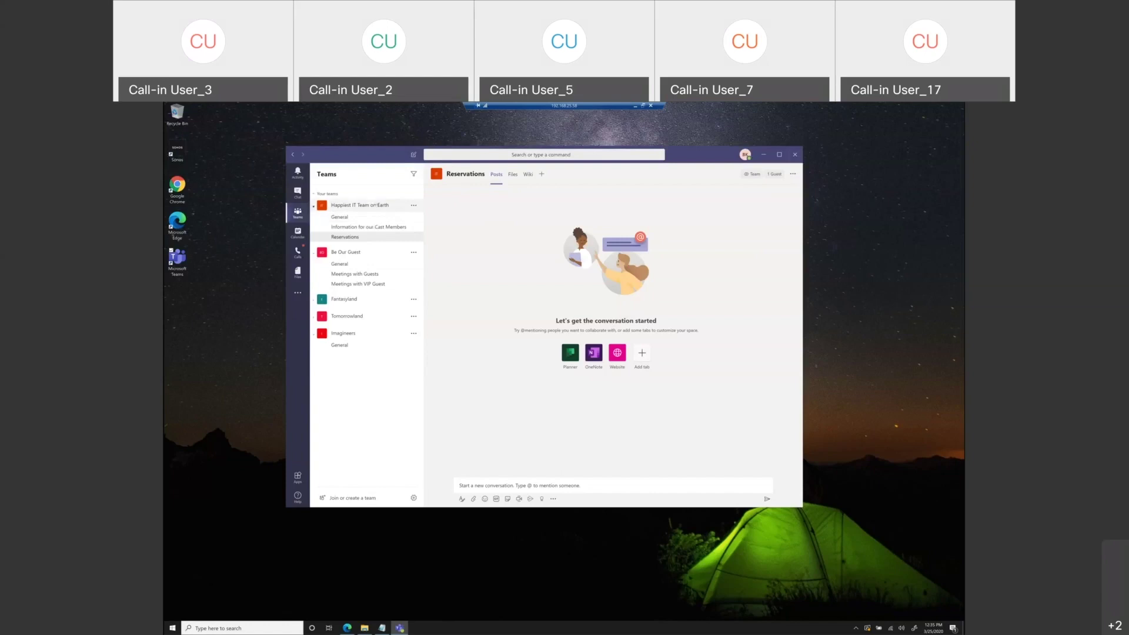
- Leave Happiest IT Team on Earth's team management and open Fantasyland's General channel
{"action": "left_click", "coordinate": [413, 205]}
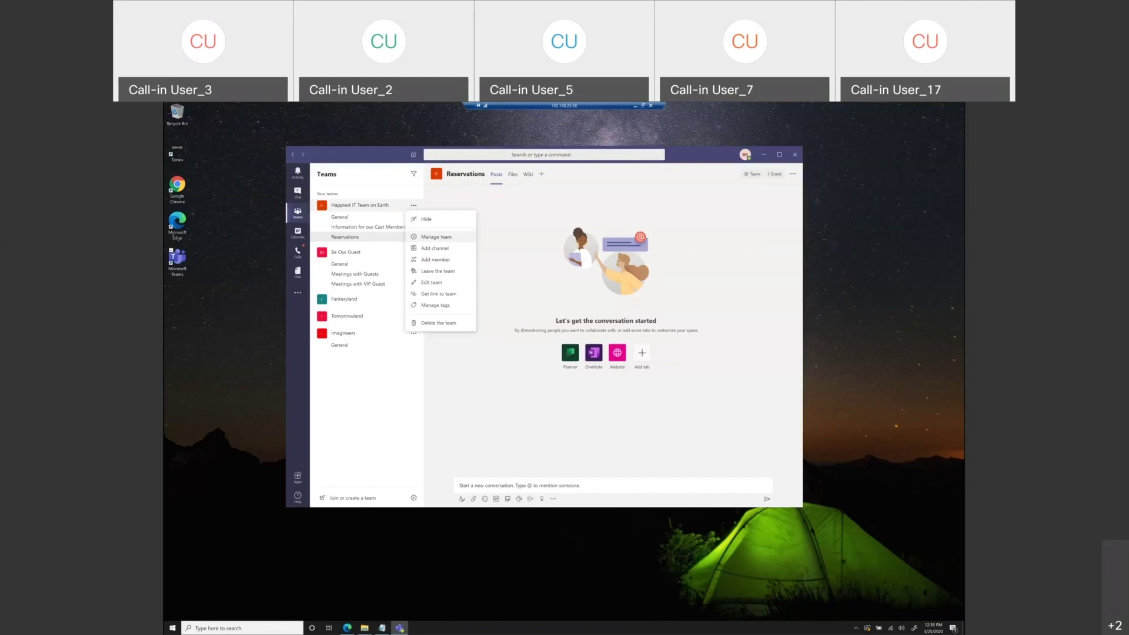
{"action": "left_click", "coordinate": [442, 237]}
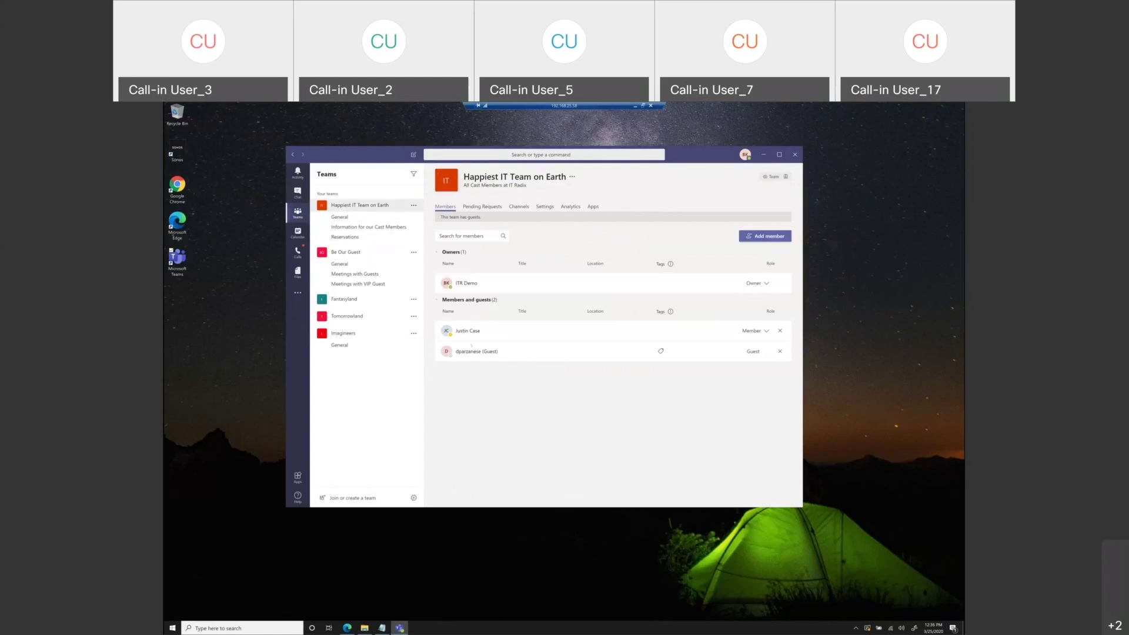
{"action": "mouse_move", "coordinate": [456, 331]}
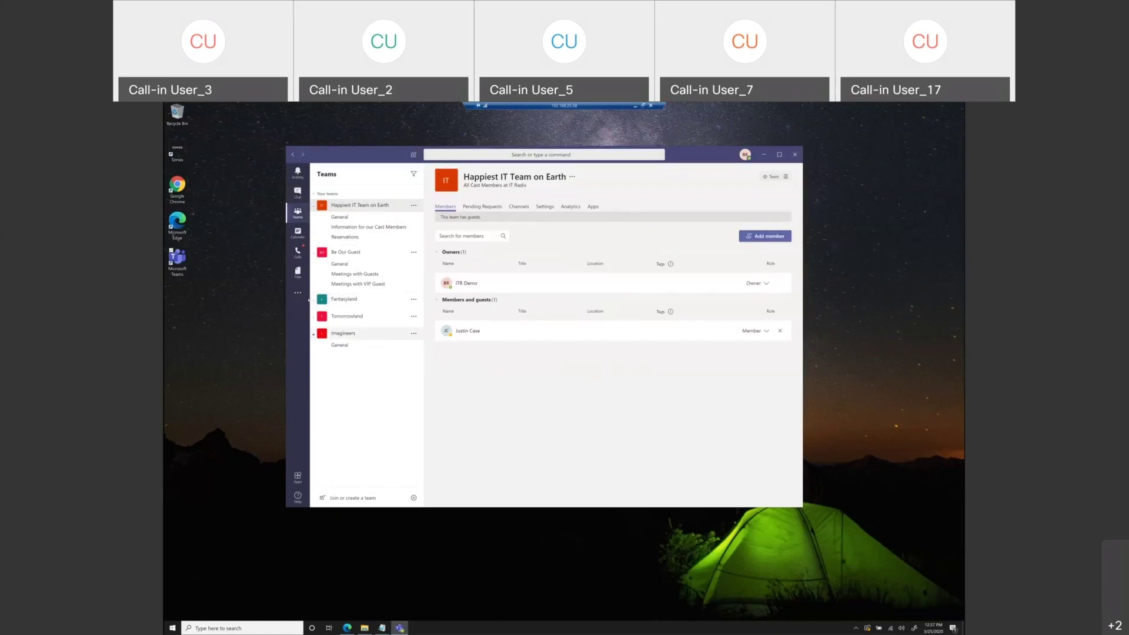
{"action": "left_click", "coordinate": [330, 298]}
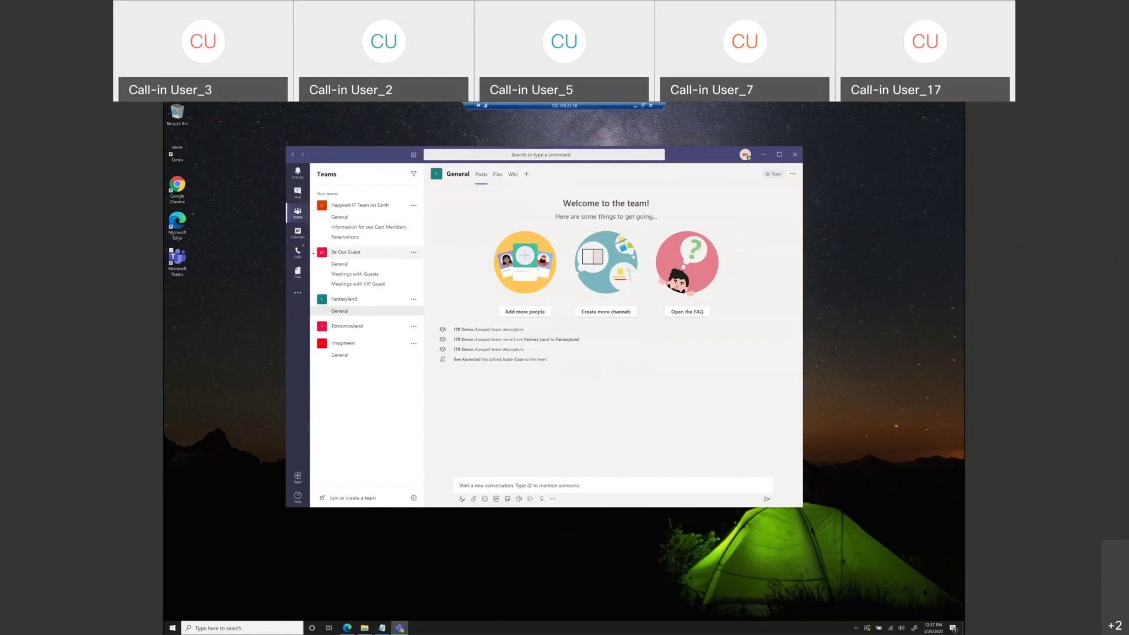
- View the Meetings with VIP Guest posts, then switch to the March 2020 work-week calendar
{"action": "left_click", "coordinate": [345, 284]}
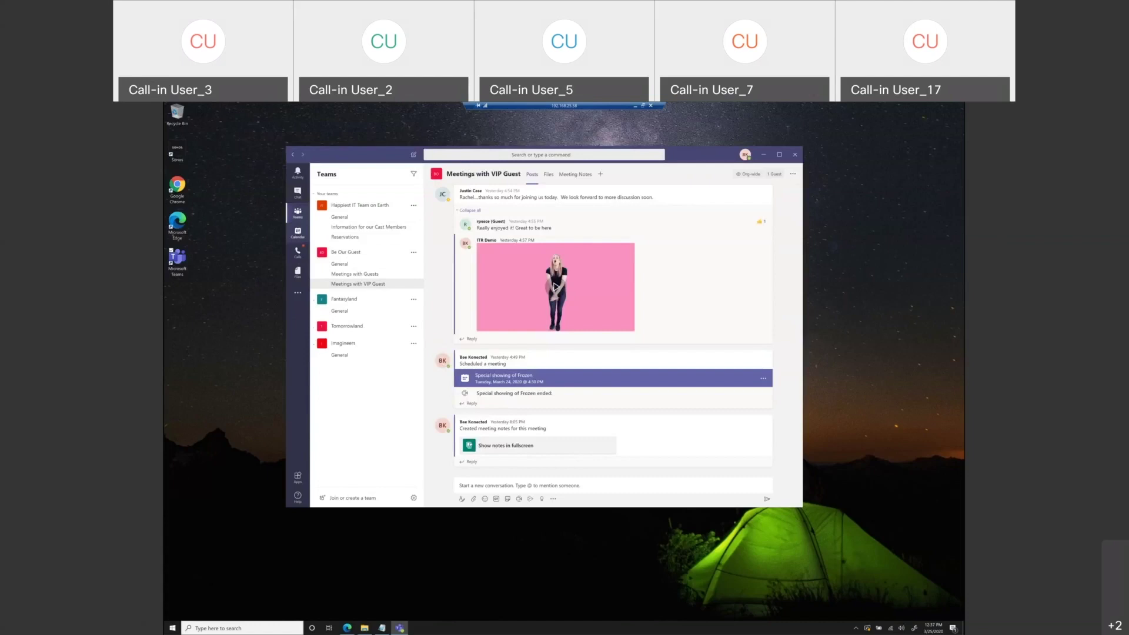
{"action": "left_click", "coordinate": [297, 232]}
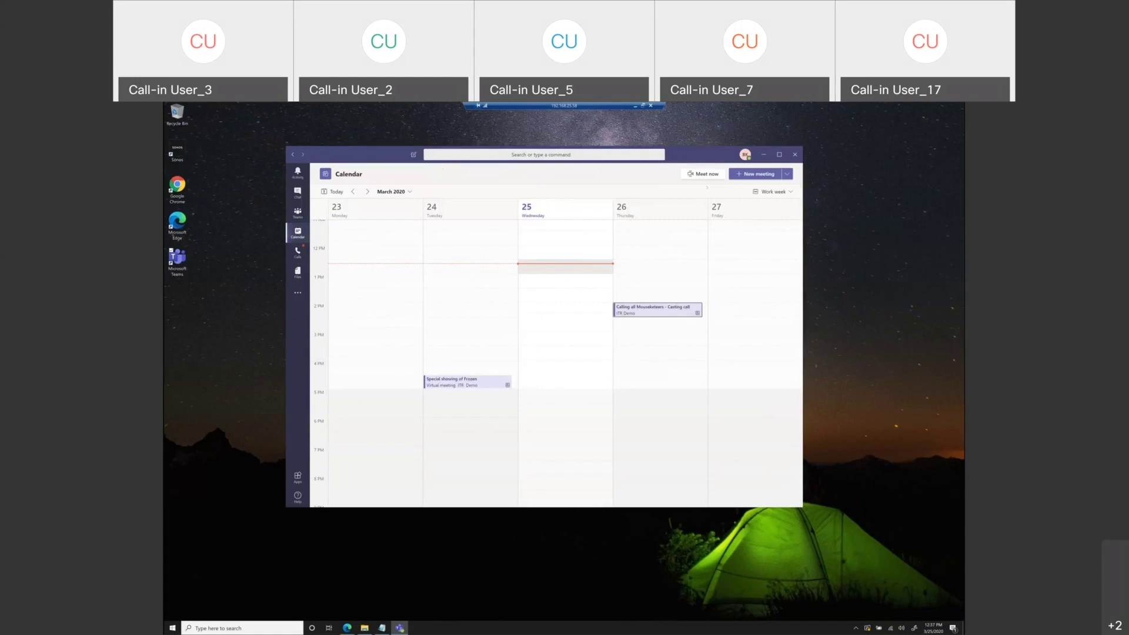
- Create a new meeting titled 'Preview of Toy Story 5' and invite a guest and a colleague
{"action": "left_click", "coordinate": [746, 175]}
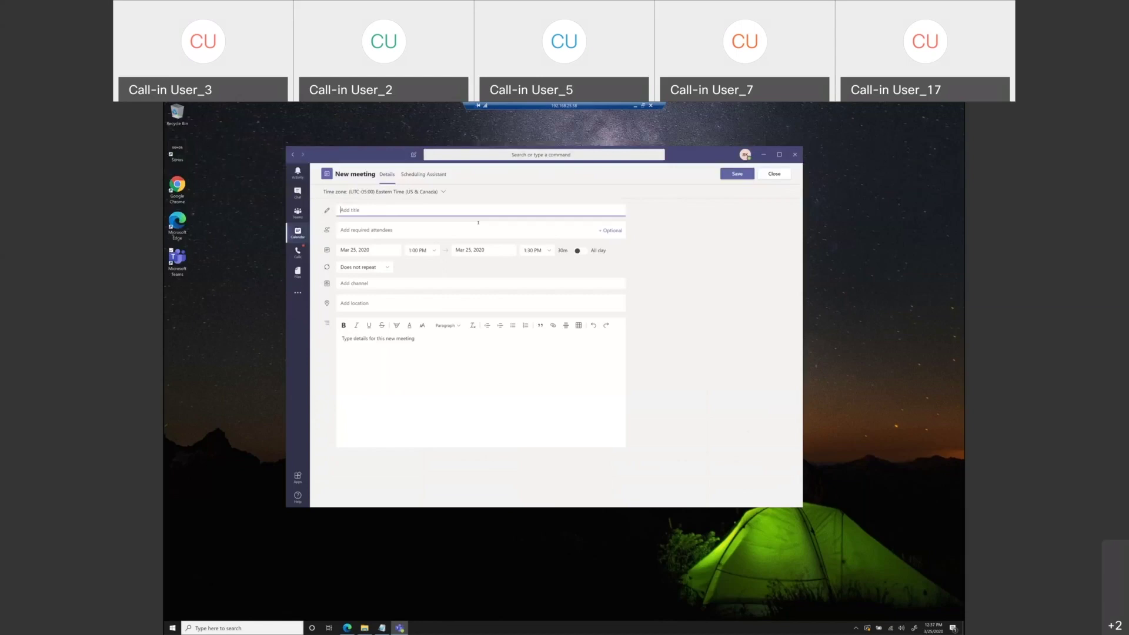
{"action": "type", "text": "Preview of Toy Story 5"}
{"action": "left_click", "coordinate": [471, 228]}
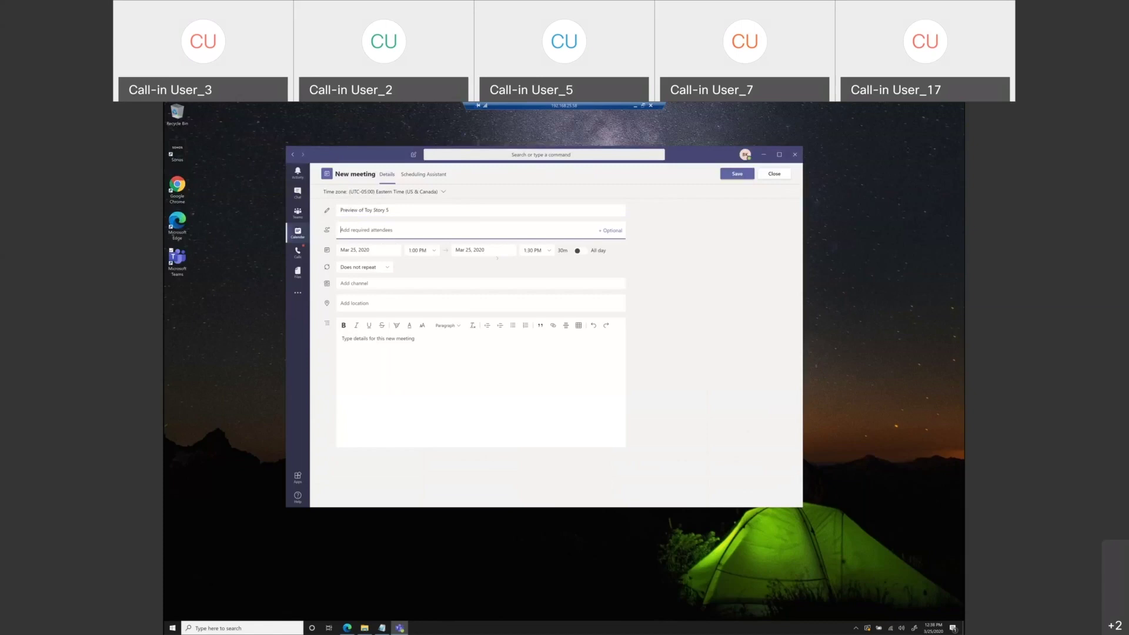
{"action": "type", "text": "s"}
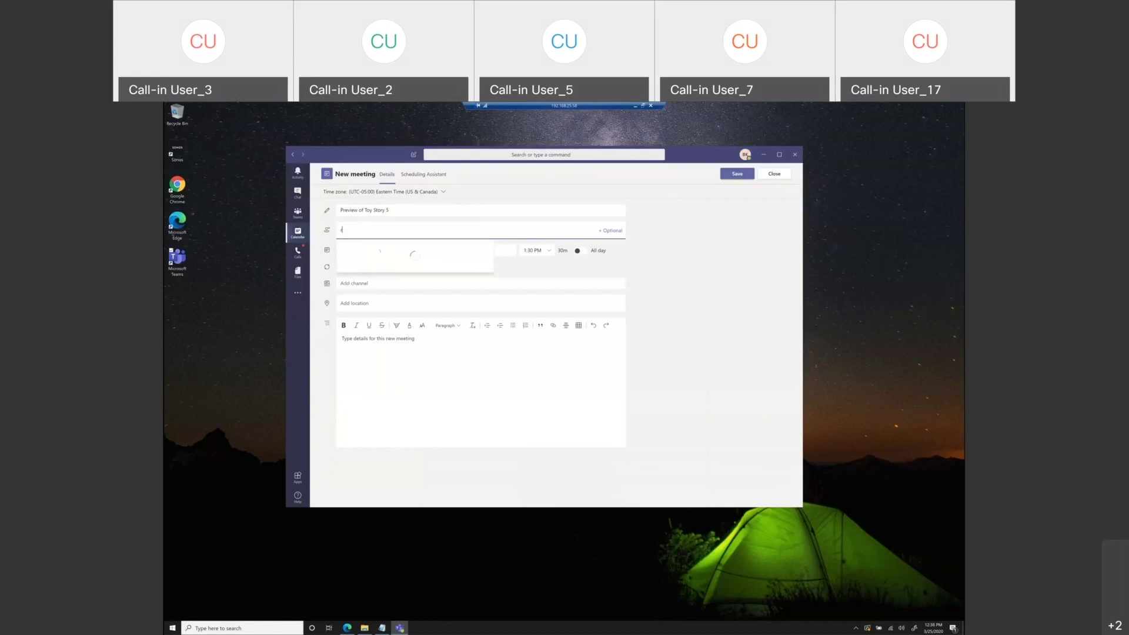
{"action": "left_click", "coordinate": [375, 248]}
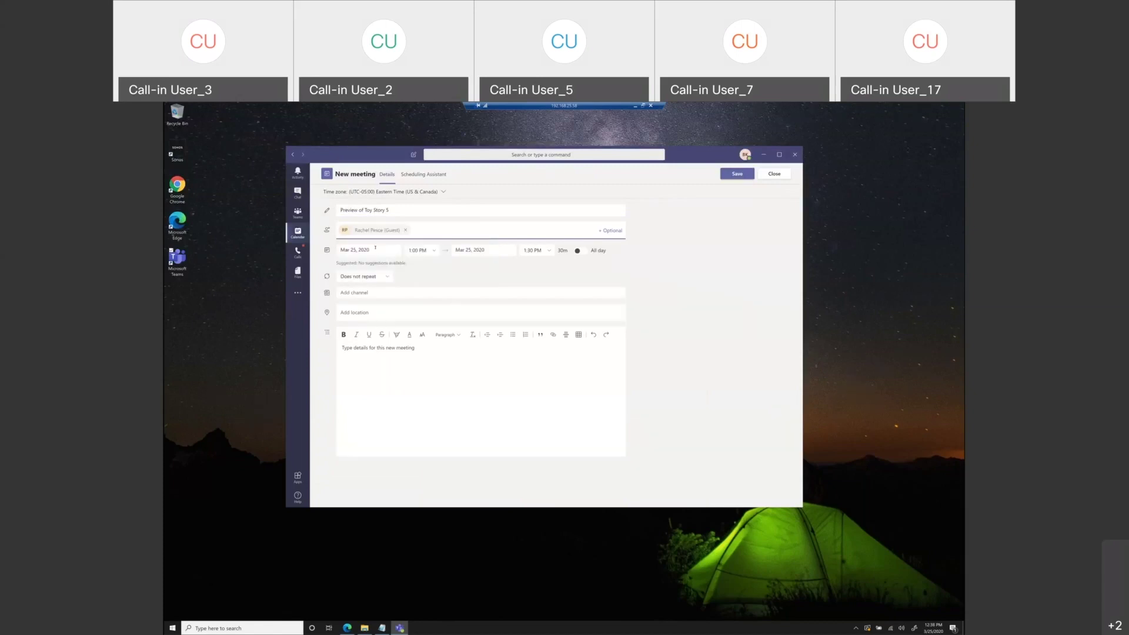
{"action": "type", "text": "ju"}
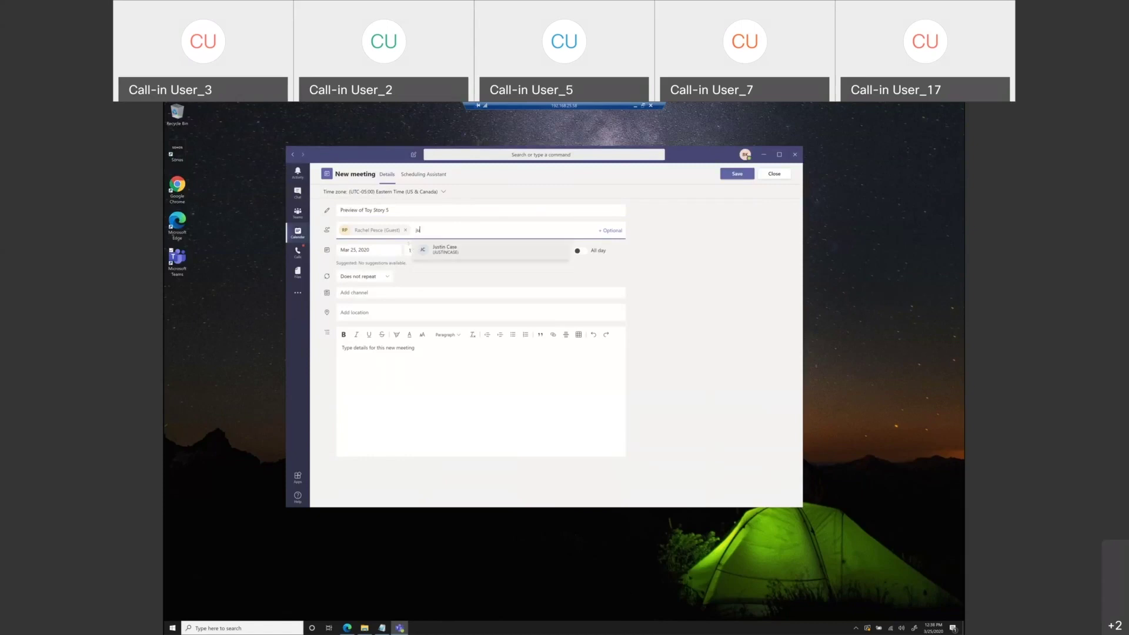
{"action": "left_click", "coordinate": [437, 248]}
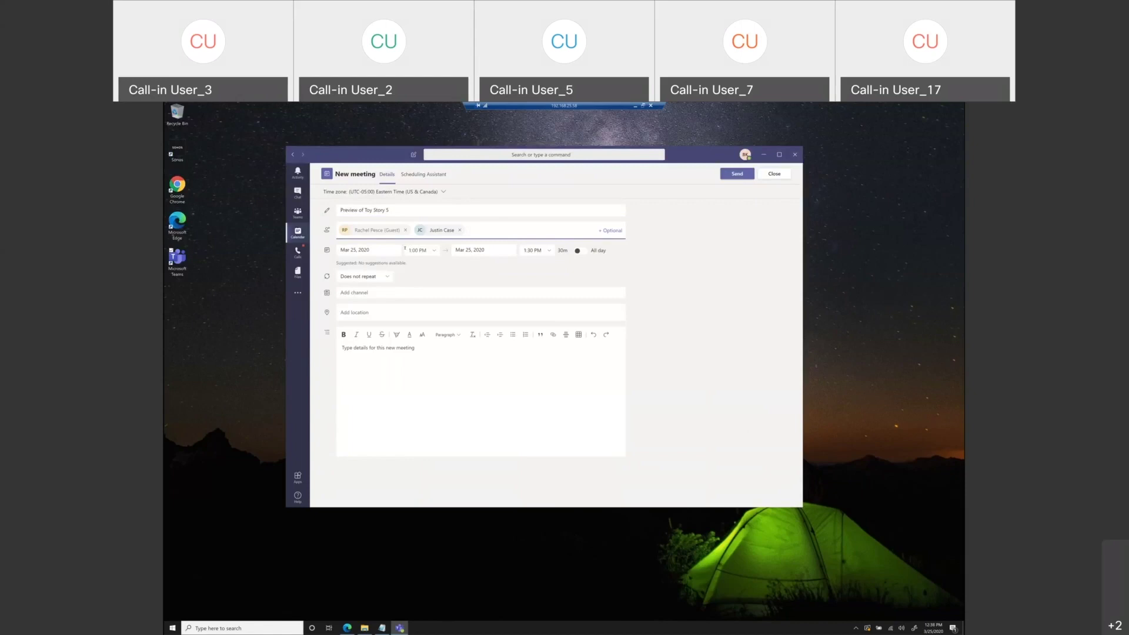
- Set the meeting's start time to 12:30 PM
{"action": "left_click", "coordinate": [434, 251]}
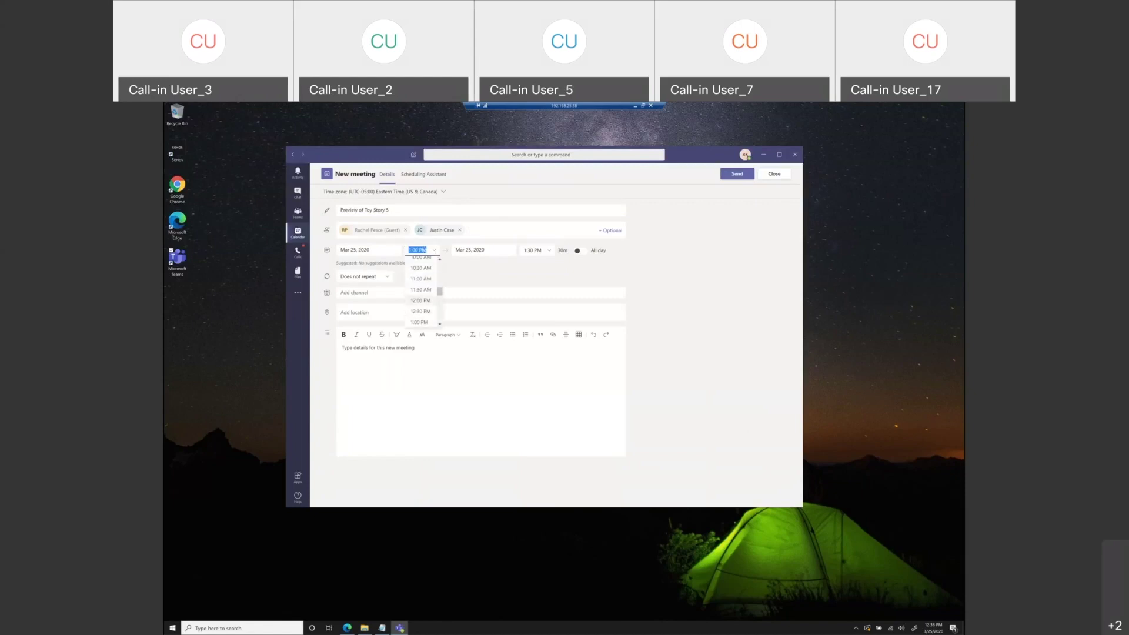
{"action": "left_click", "coordinate": [421, 311]}
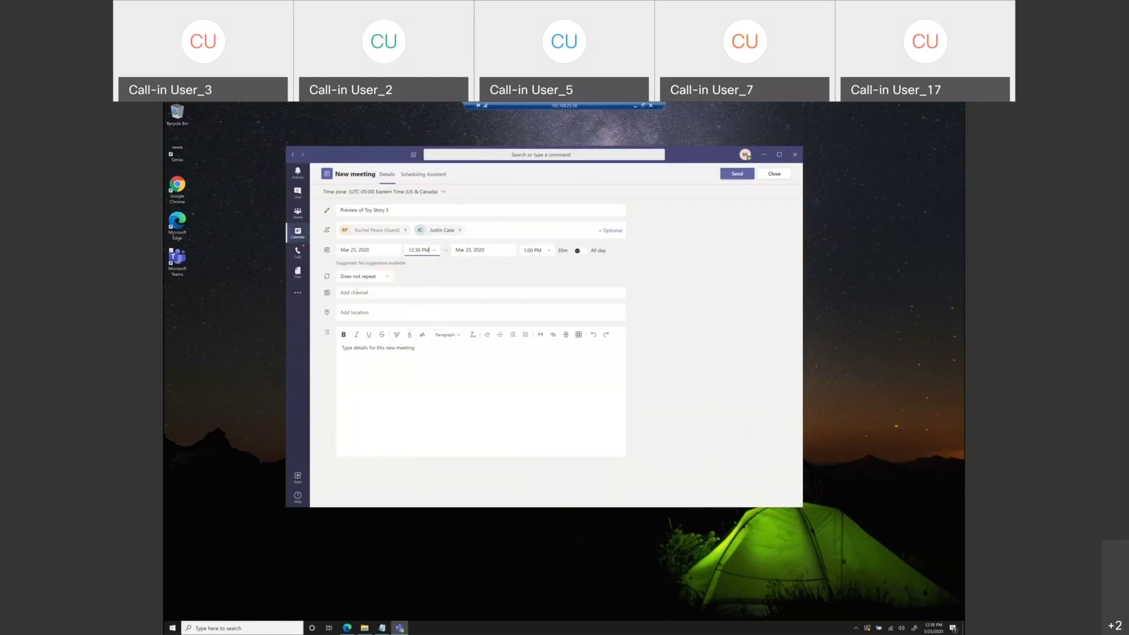
{"action": "left_click", "coordinate": [348, 293]}
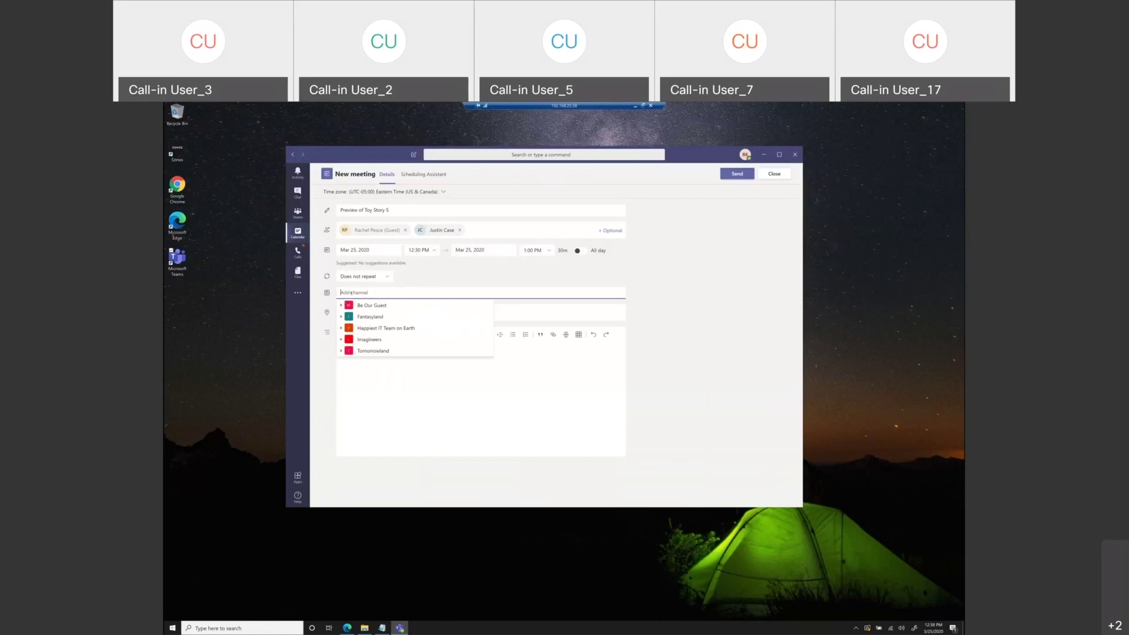
- Choose Be Our Guest's Meetings with VIP Guest as the meeting's channel
{"action": "key", "text": "Down"}
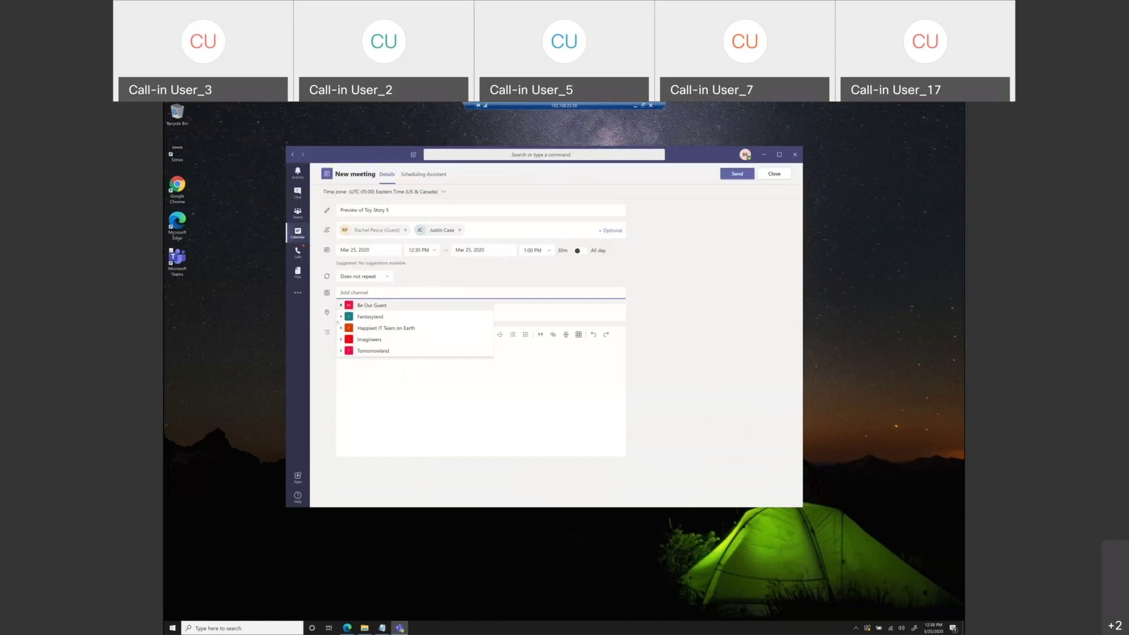
{"action": "left_click", "coordinate": [341, 306]}
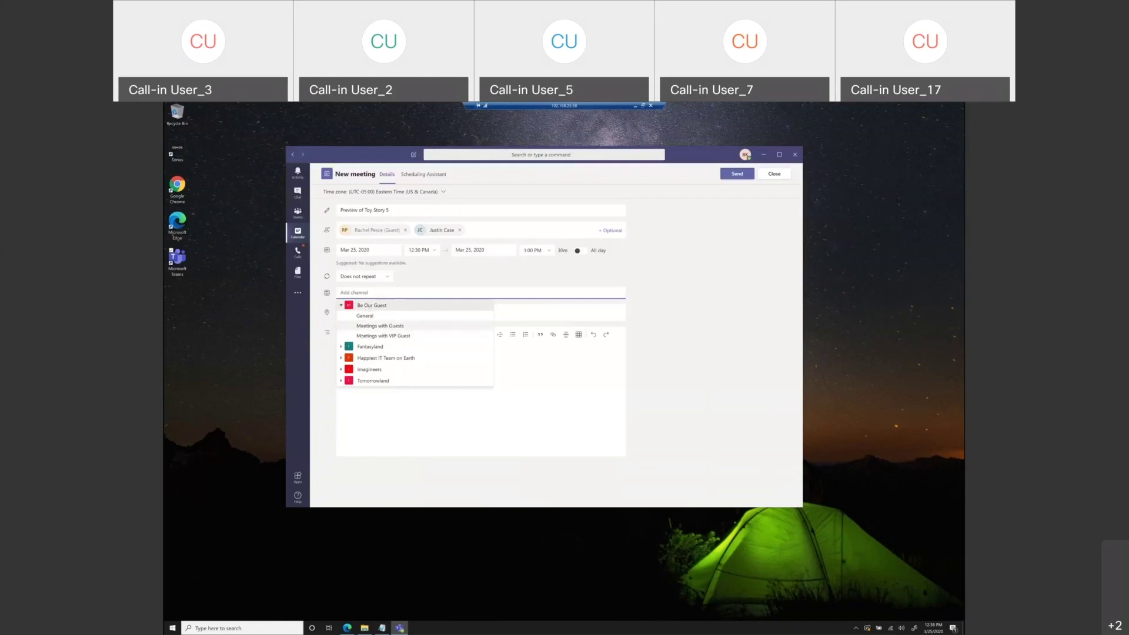
{"action": "left_click", "coordinate": [363, 336]}
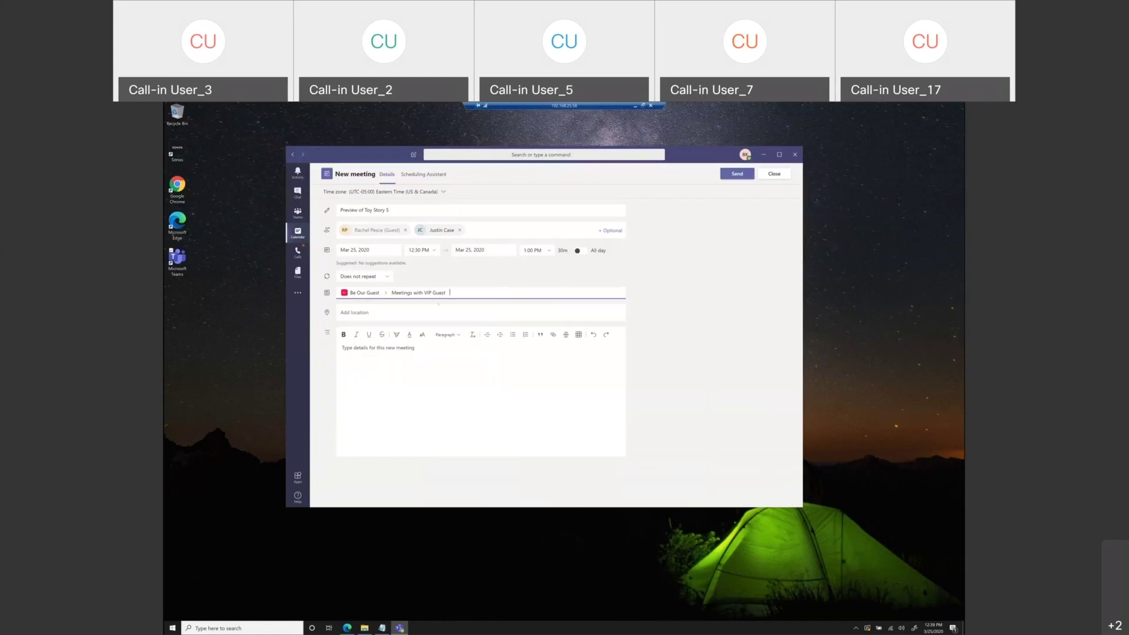
{"action": "left_click", "coordinate": [433, 308]}
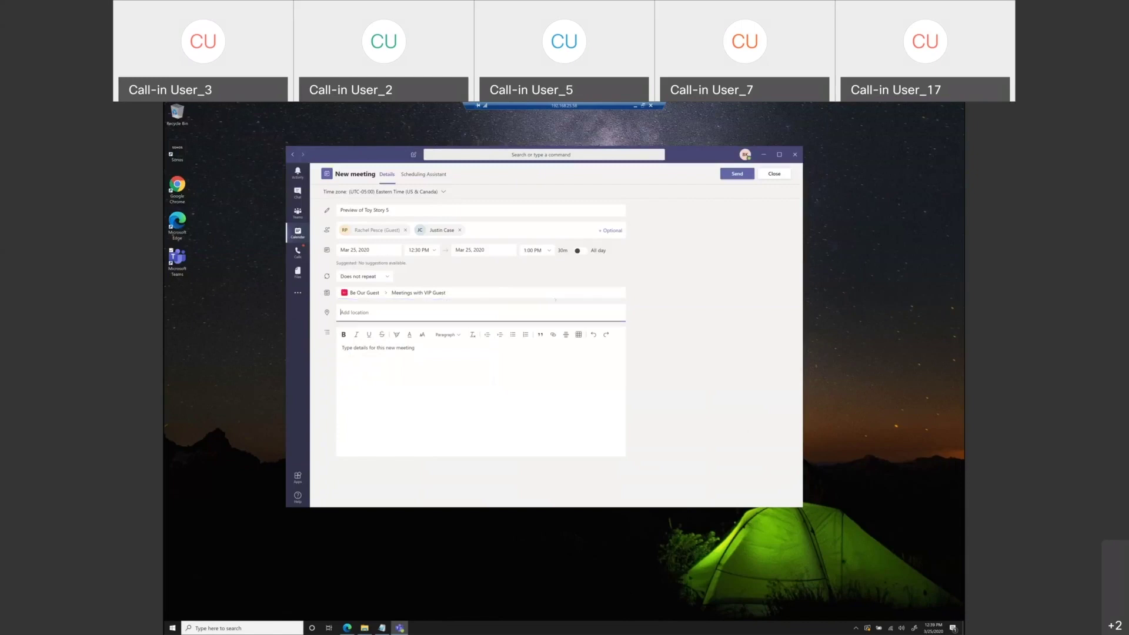
- Send the Preview of Toy Story 5 invitation so it lands on March 25
{"action": "left_click", "coordinate": [735, 174]}
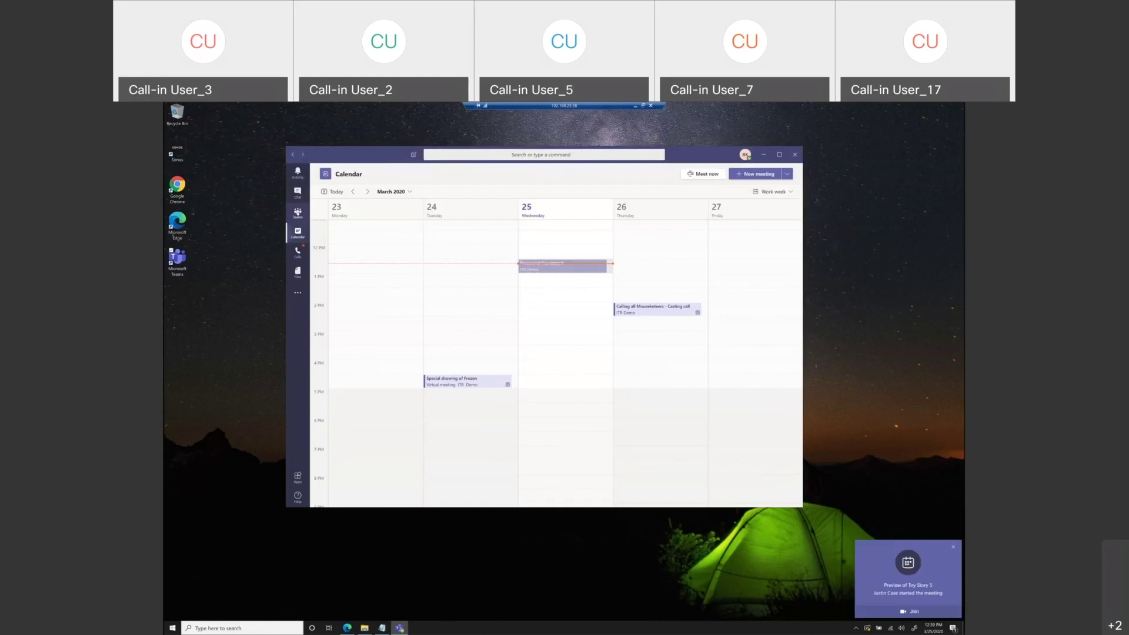
- Join the meeting from the Meetings with VIP Guest channel post
{"action": "left_click", "coordinate": [298, 213]}
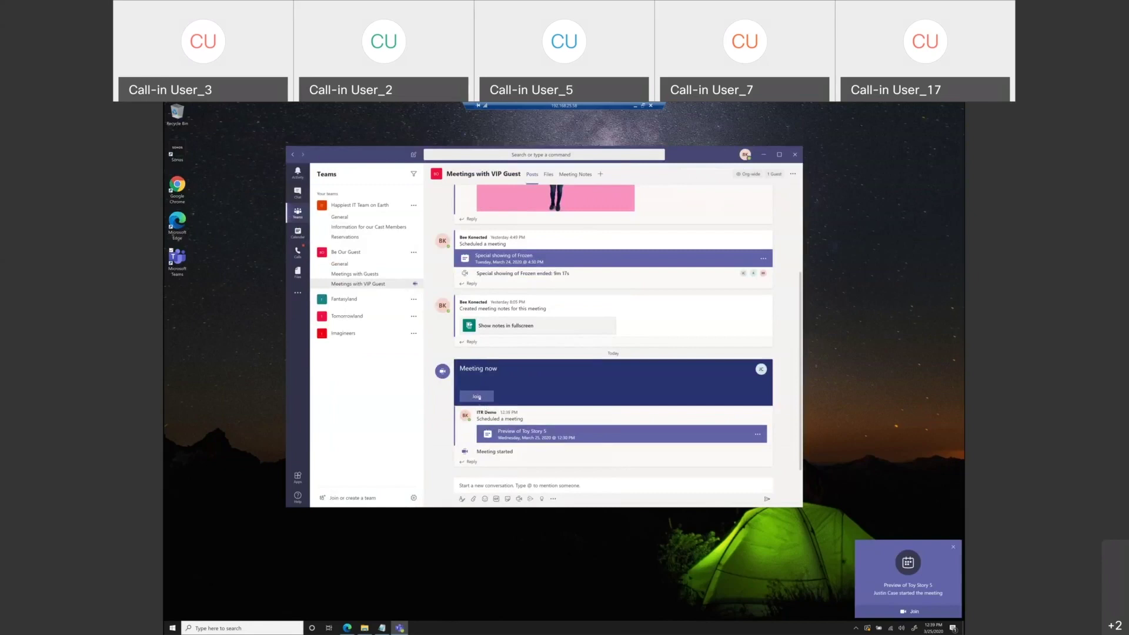
{"action": "left_click", "coordinate": [478, 396]}
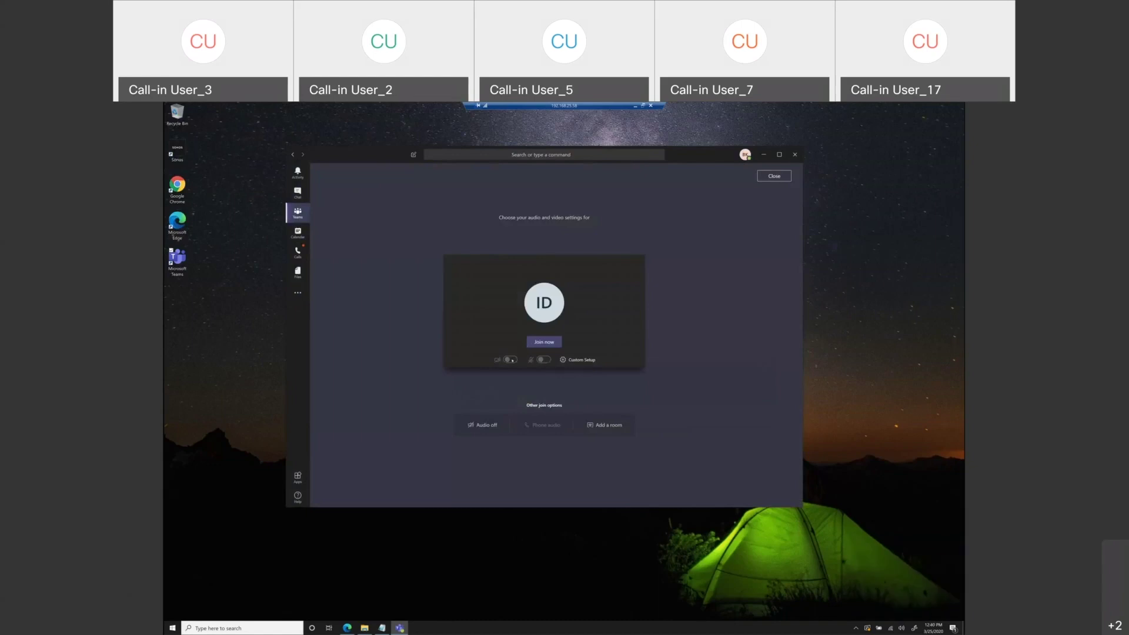
- Join Preview of Toy Story 5 now and dismiss the No Microphone warning
{"action": "left_click", "coordinate": [535, 344]}
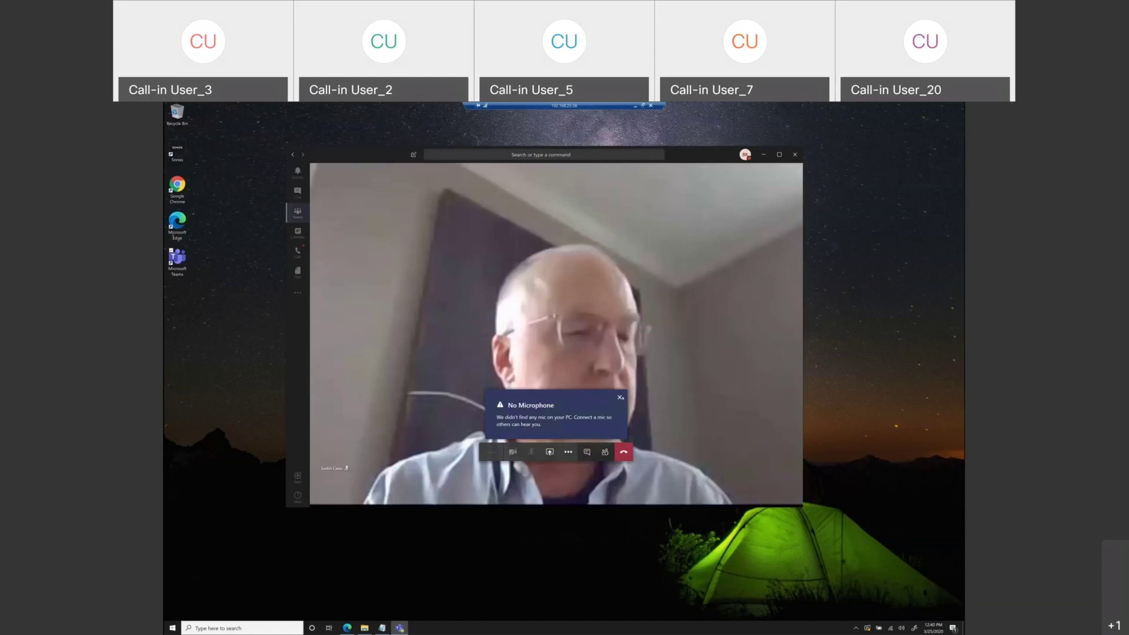
{"action": "left_click", "coordinate": [620, 397]}
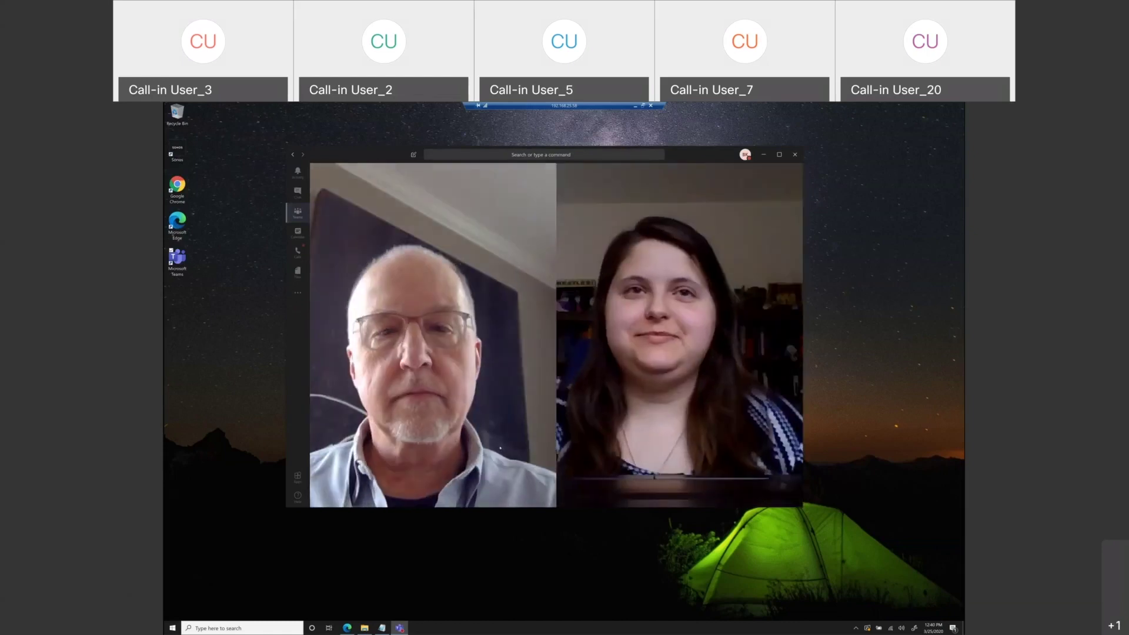
{"action": "mouse_move", "coordinate": [558, 465]}
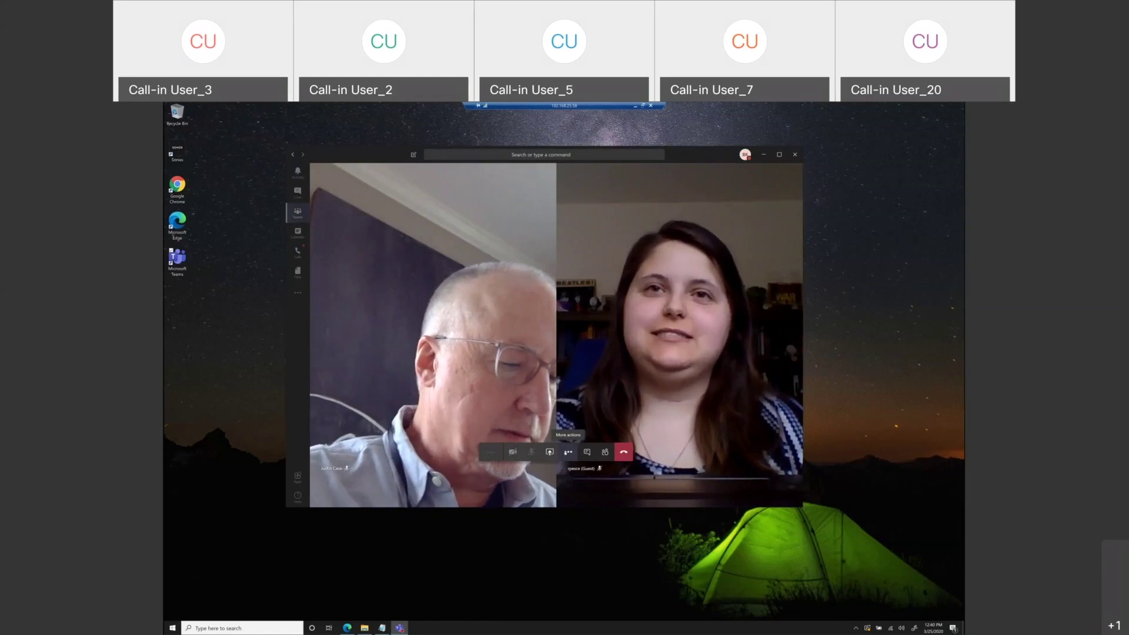
{"action": "left_click", "coordinate": [568, 453]}
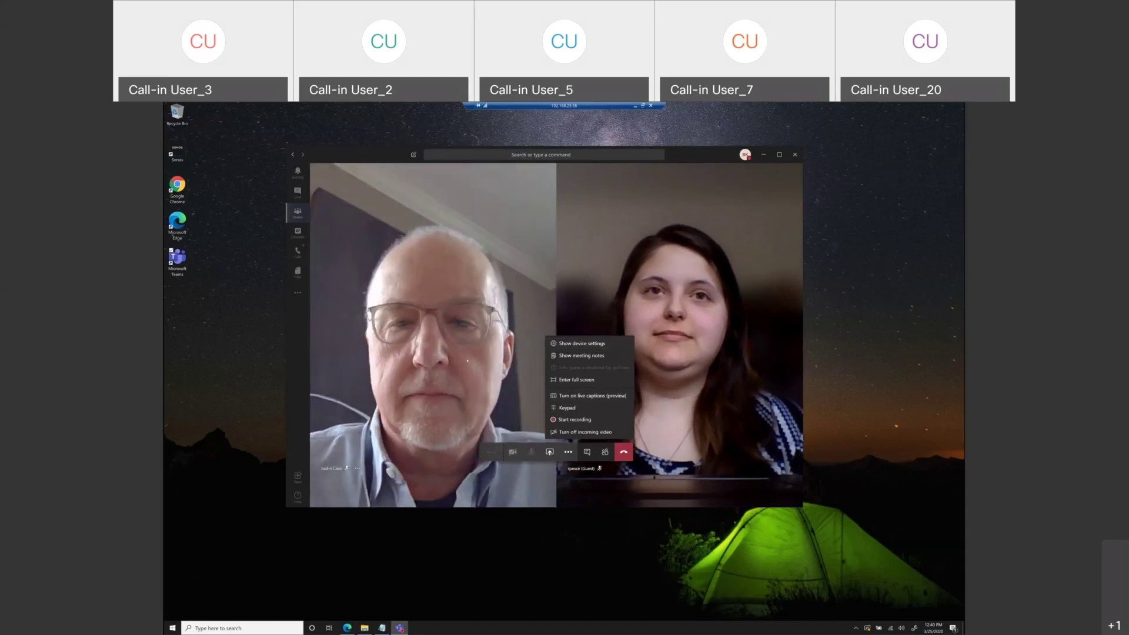
{"action": "left_click", "coordinate": [483, 411]}
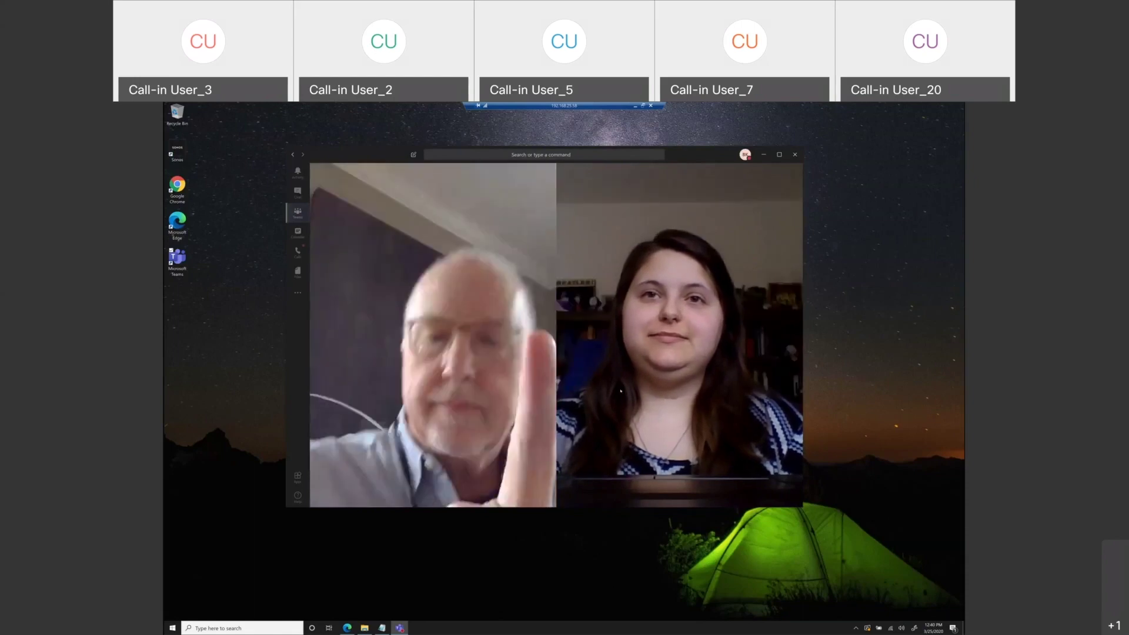
{"action": "mouse_move", "coordinate": [612, 390]}
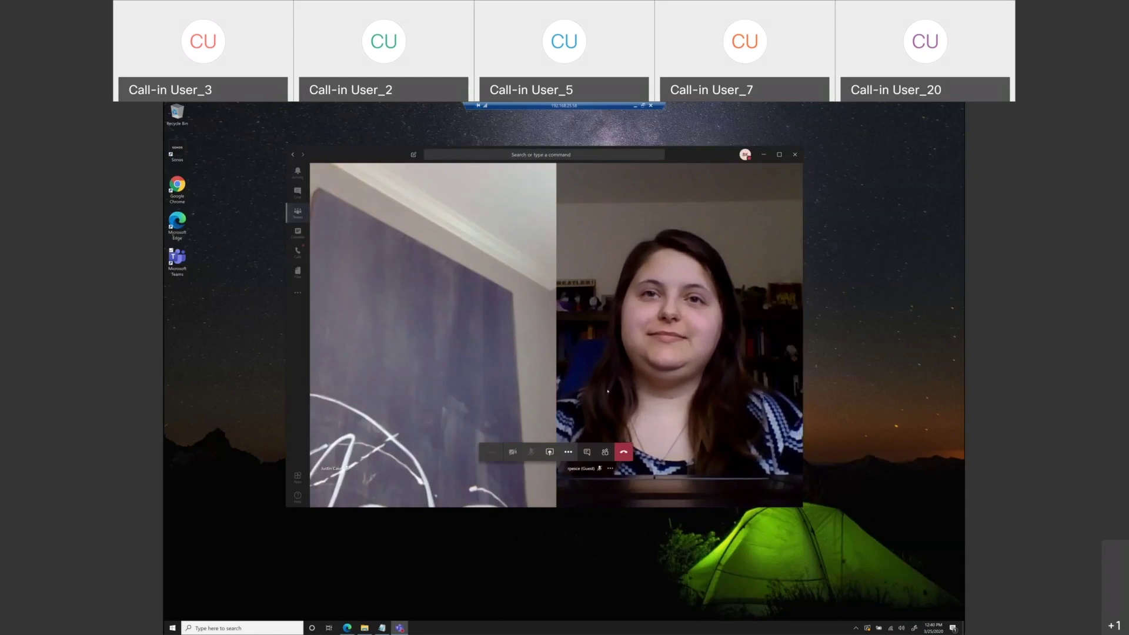
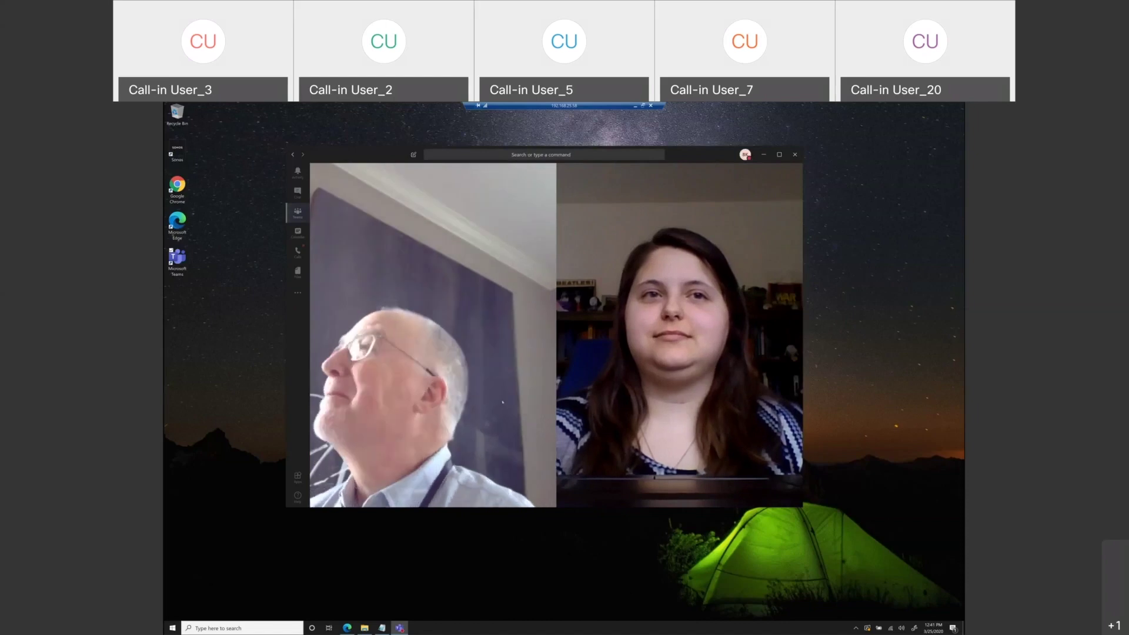
- Hang up the video call and return to the Meetings with VIP Guest channel
{"action": "mouse_move", "coordinate": [503, 403]}
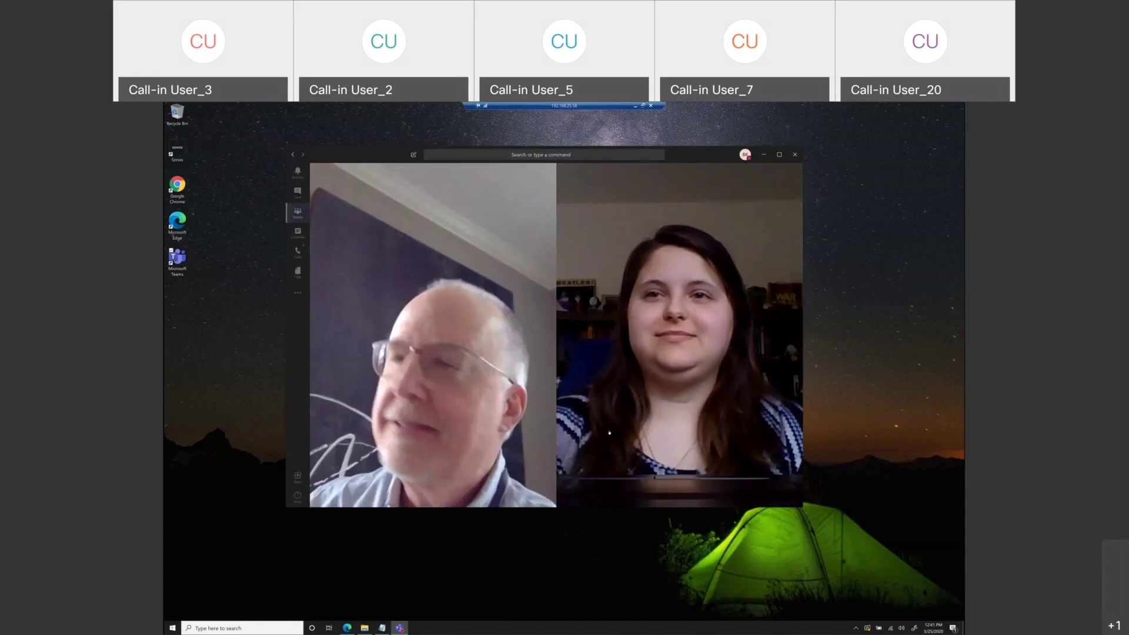
{"action": "mouse_move", "coordinate": [420, 259]}
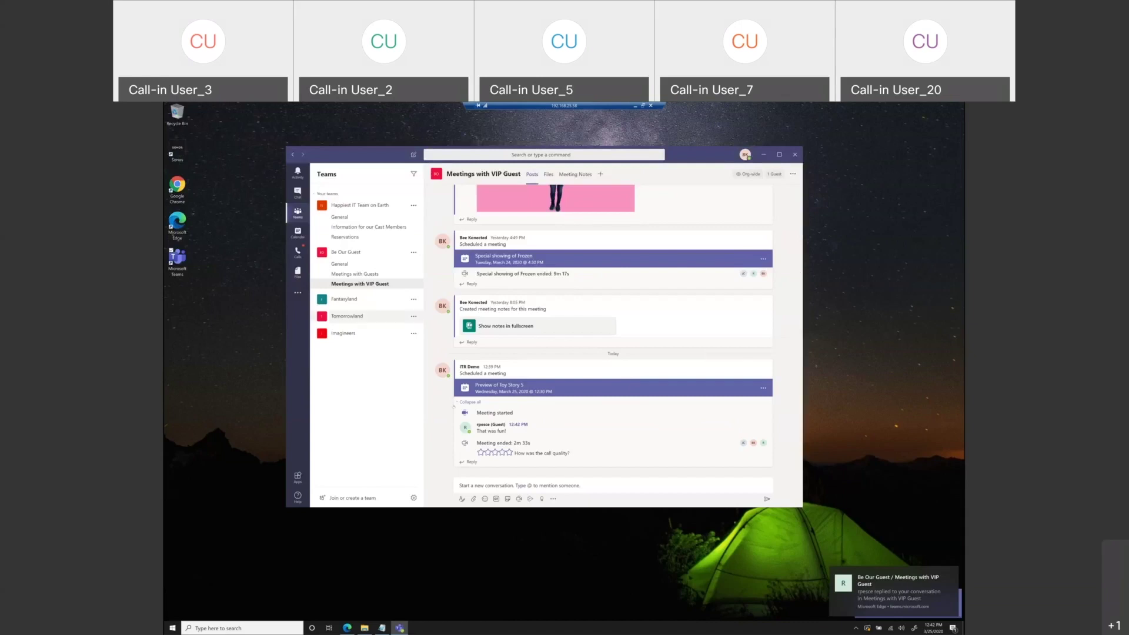
- Rate the ended call's quality one star and start a reply in the Toy Story 5 thread
{"action": "left_click", "coordinate": [488, 452]}
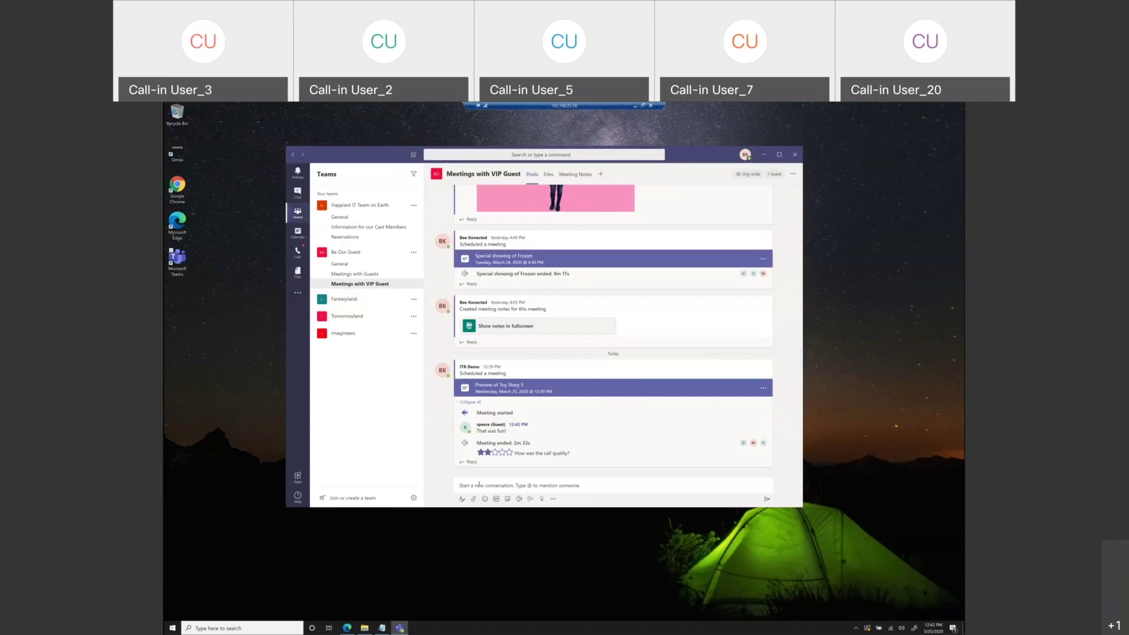
{"action": "left_click", "coordinate": [684, 481]}
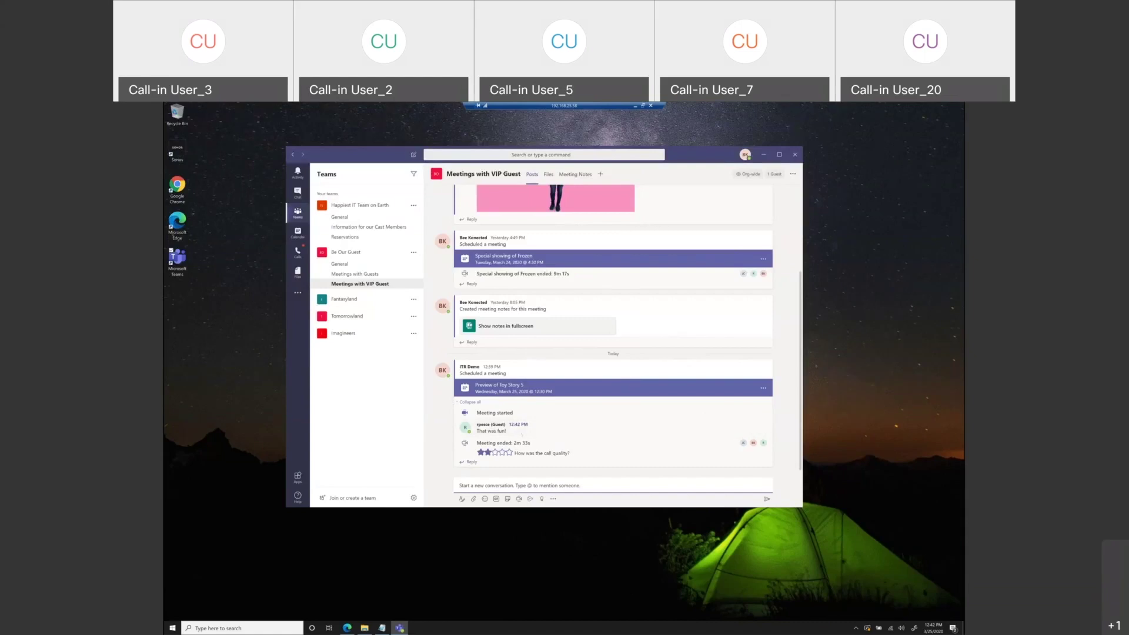
{"action": "left_click", "coordinate": [480, 453]}
{"action": "left_click", "coordinate": [542, 462]}
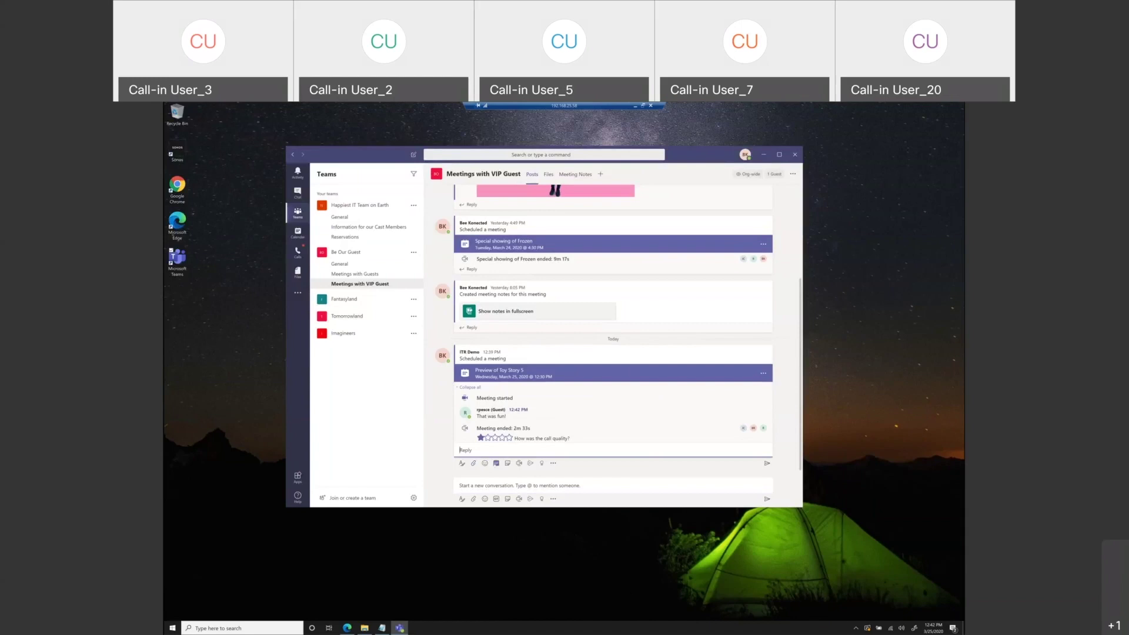
- Reply to the Toy Story 5 thread with a red-background GIF found by searching 'thank'
{"action": "left_click", "coordinate": [496, 463]}
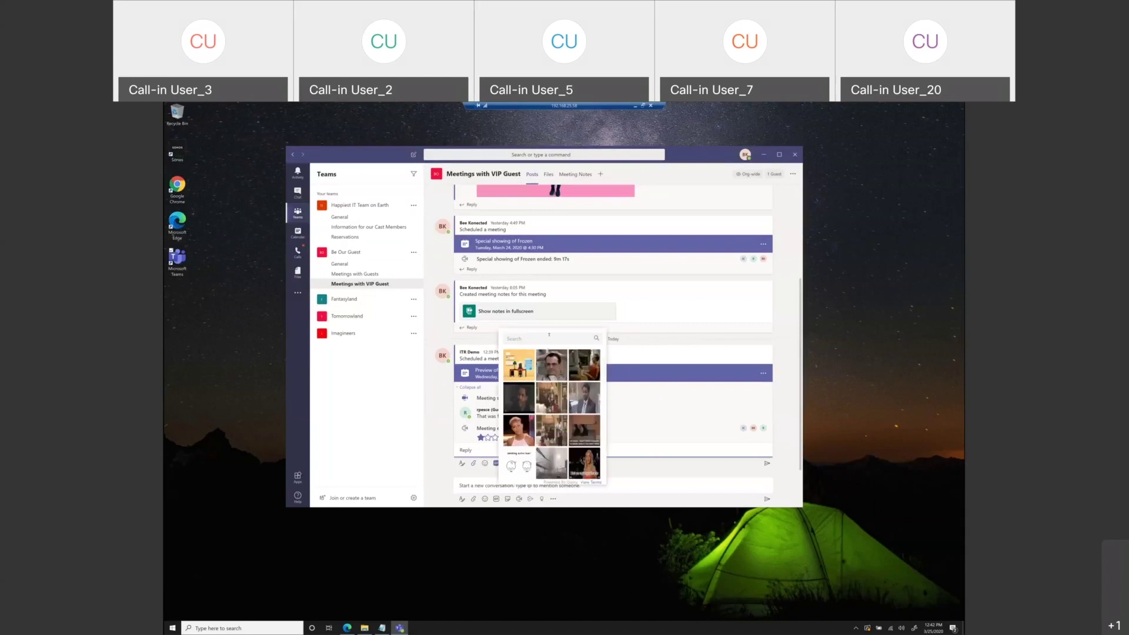
{"action": "left_click", "coordinate": [549, 336]}
{"action": "type", "text": "than"}
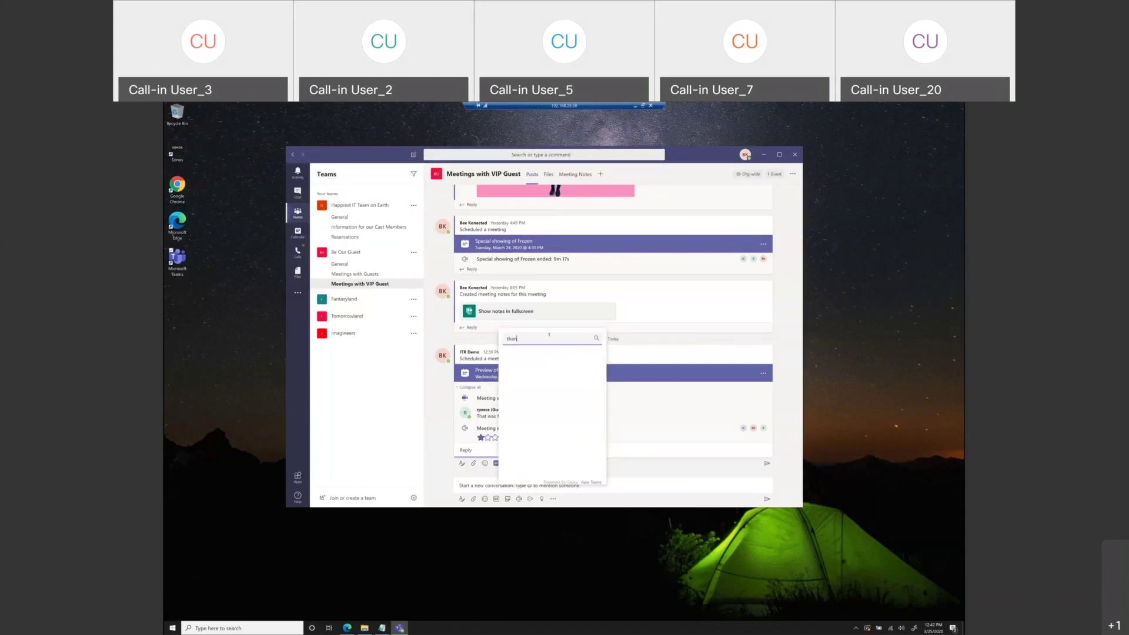
{"action": "type", "text": "k"}
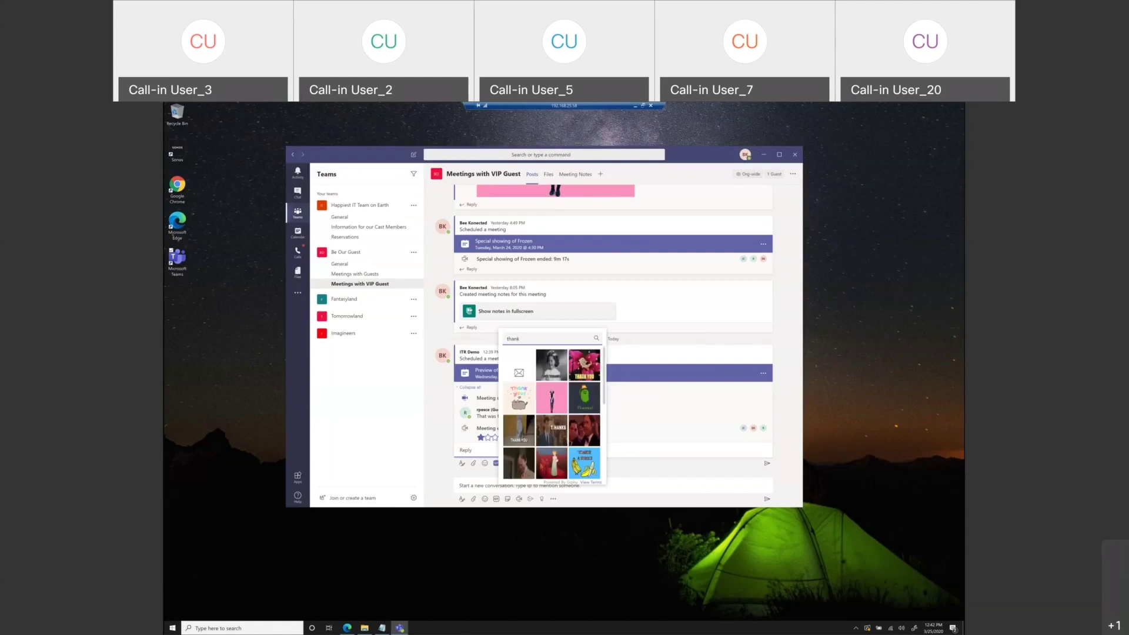
{"action": "left_click", "coordinate": [556, 456]}
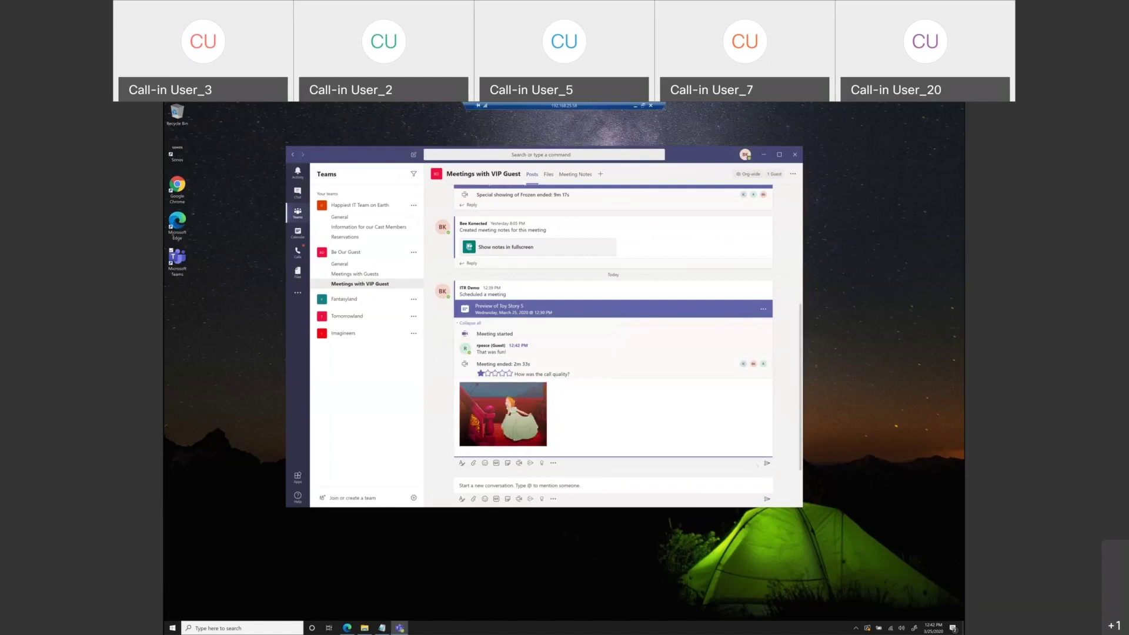
{"action": "key", "text": "Return"}
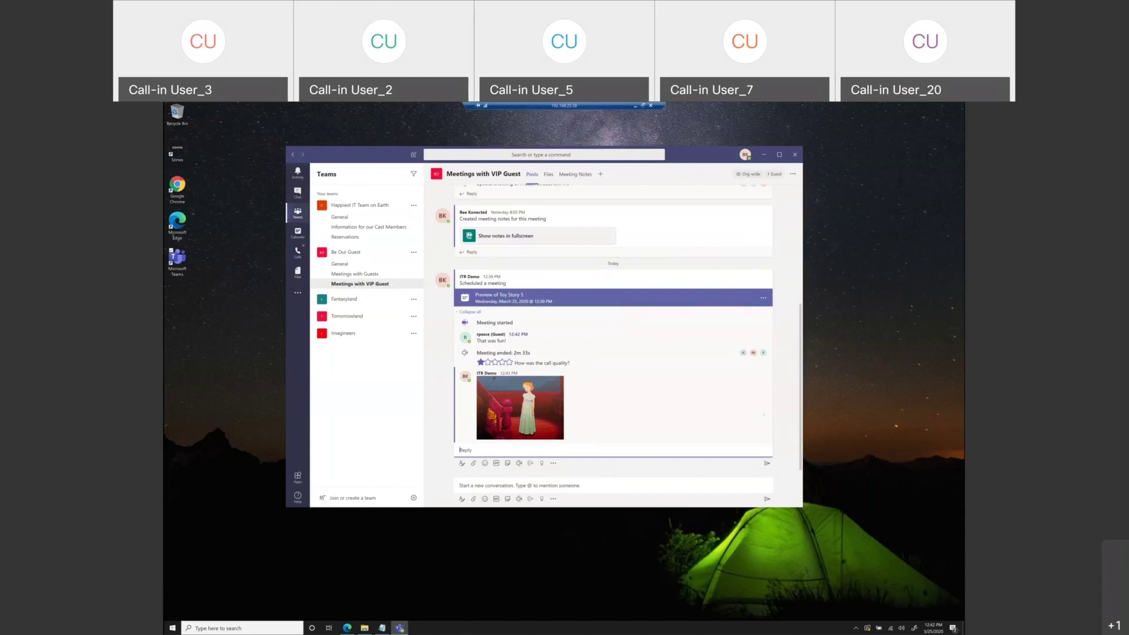
{"action": "mouse_move", "coordinate": [640, 416]}
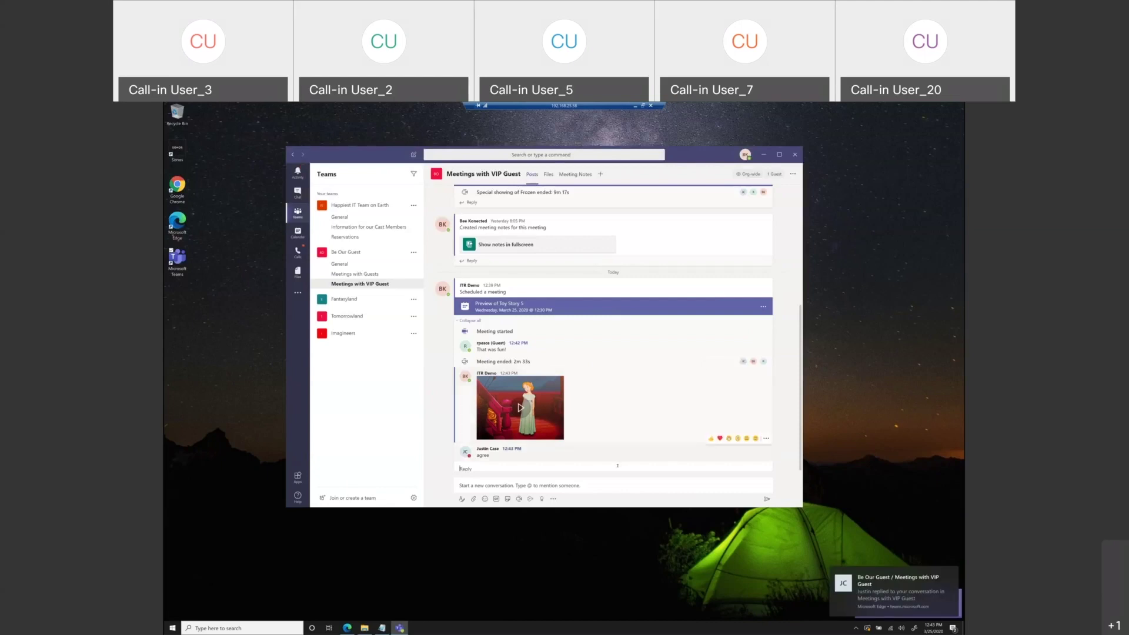
{"action": "type", "text": "@"}
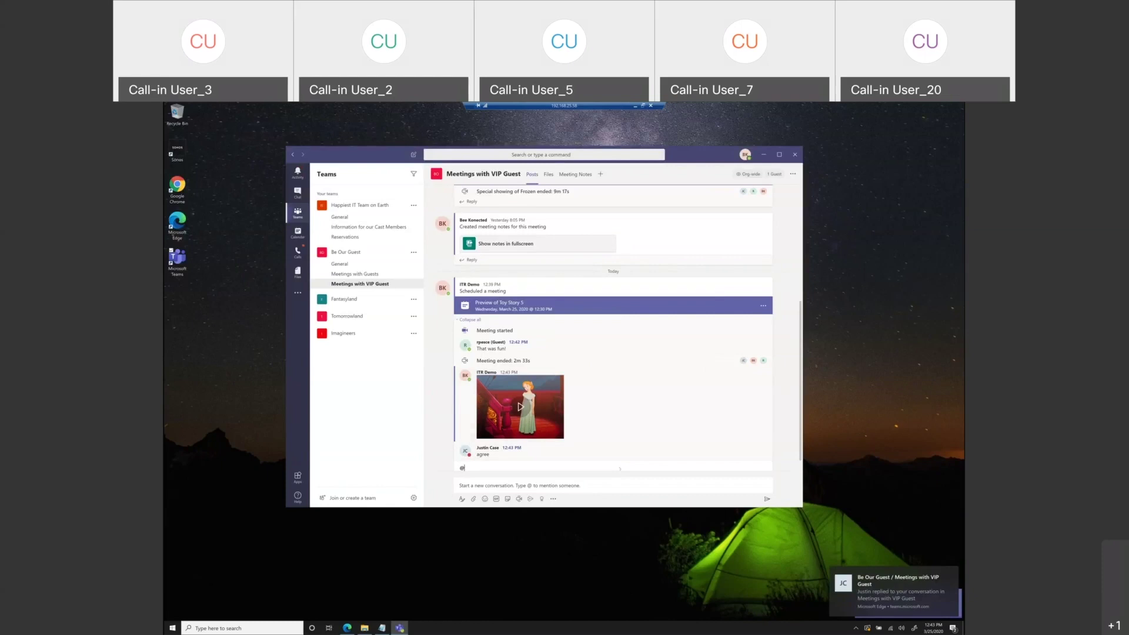
{"action": "left_click", "coordinate": [617, 465]}
{"action": "type", "text": "aw shucks"}
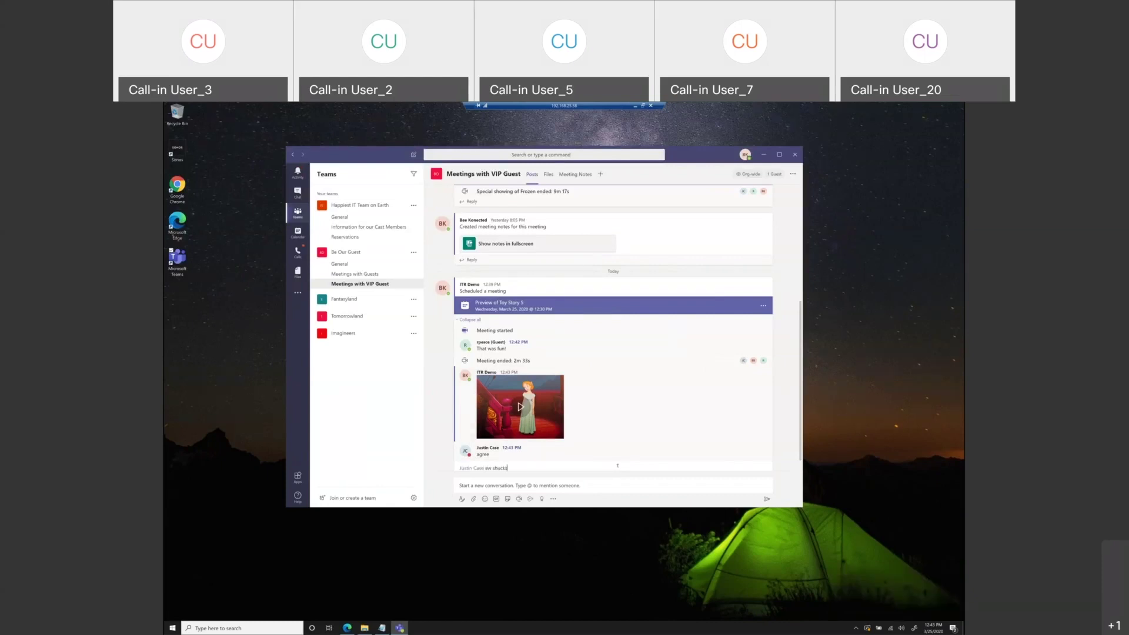
{"action": "key", "text": "Return"}
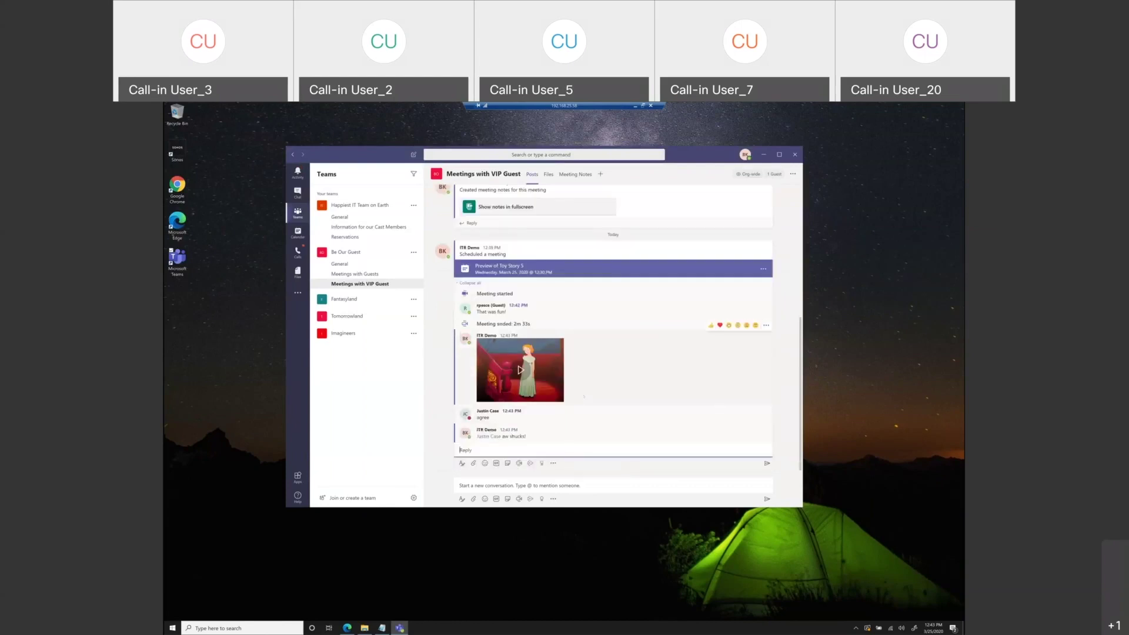
{"action": "mouse_move", "coordinate": [581, 389]}
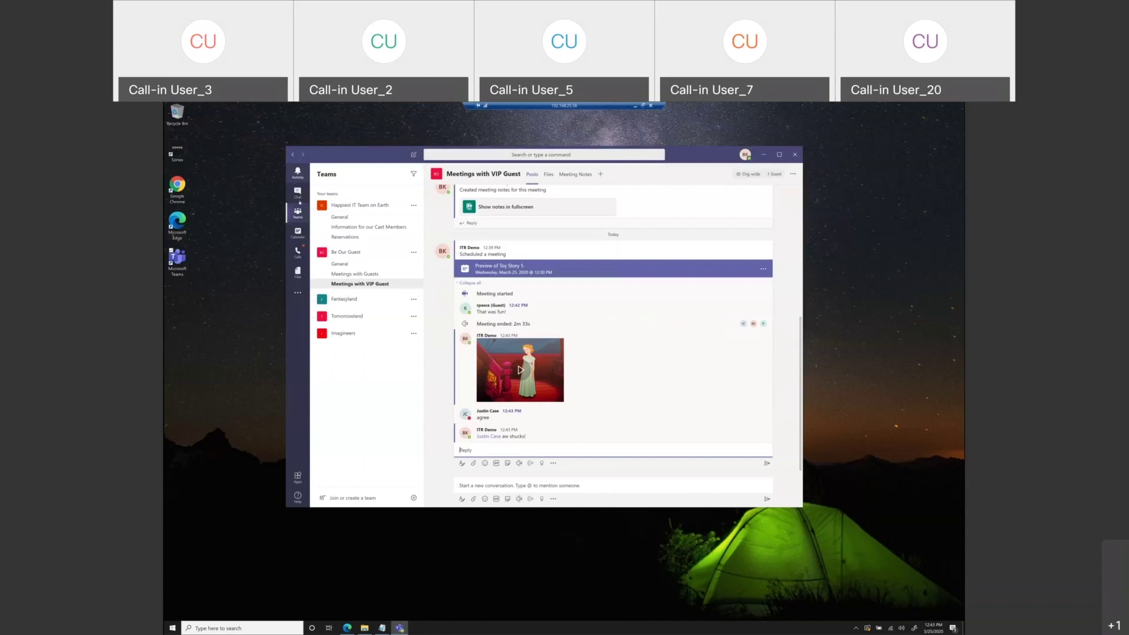
{"action": "left_click", "coordinate": [298, 194]}
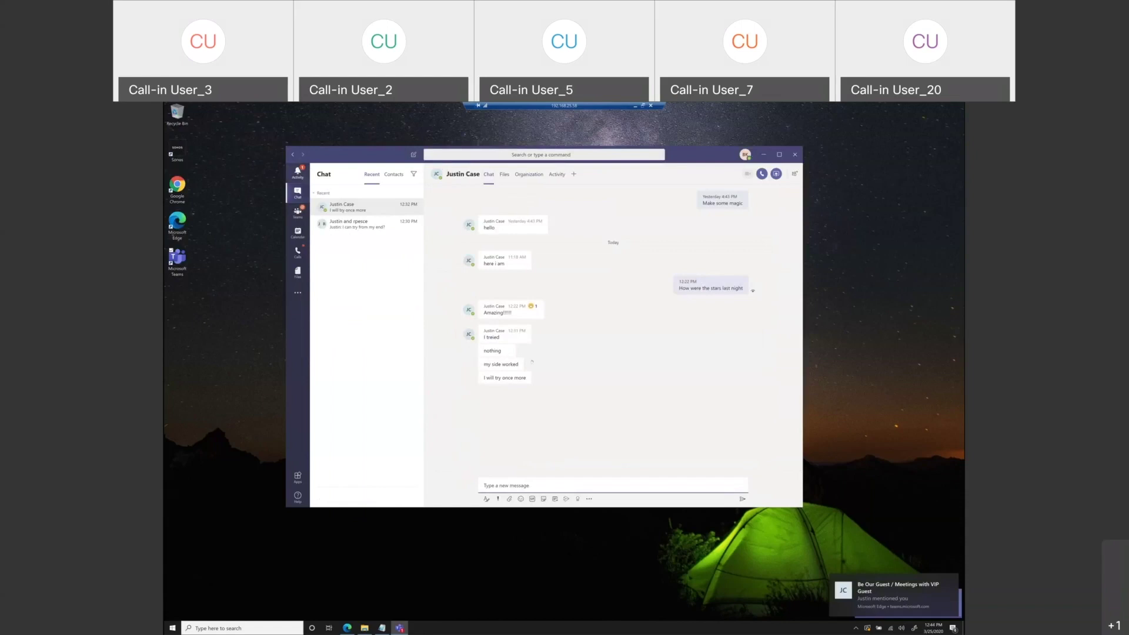
{"action": "left_click", "coordinate": [928, 601]}
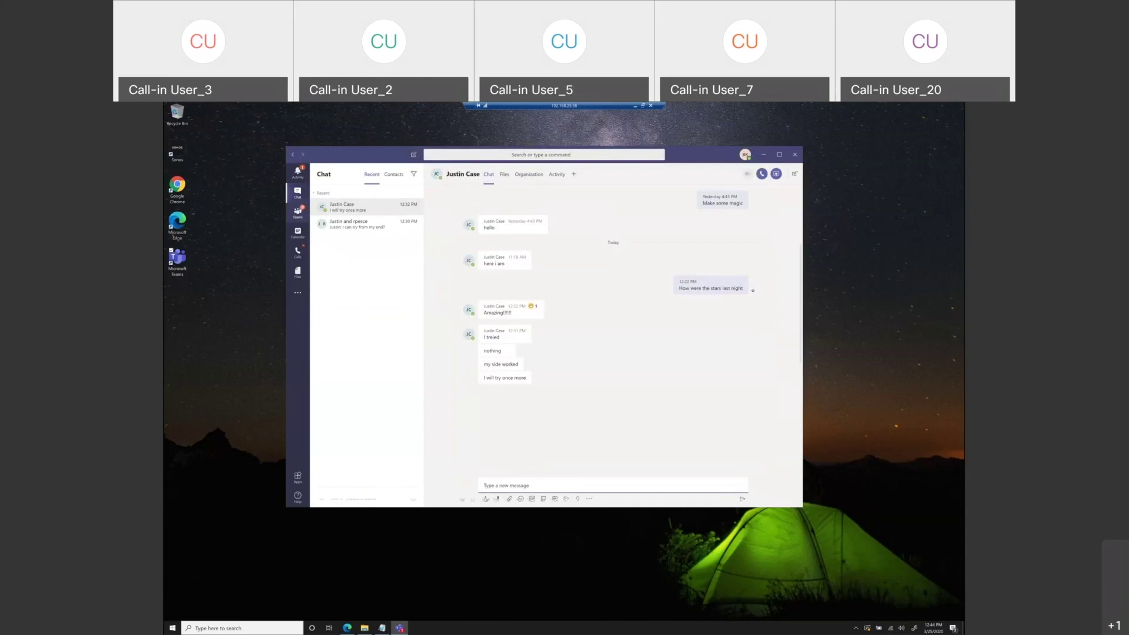
{"action": "left_click", "coordinate": [297, 213]}
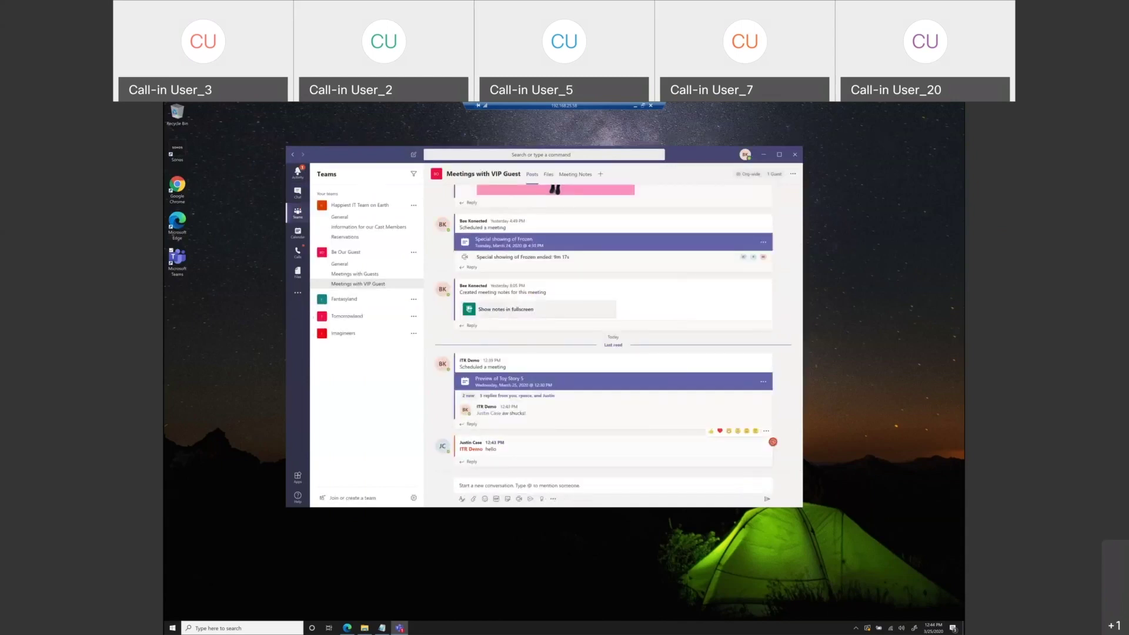
{"action": "left_click", "coordinate": [298, 172]}
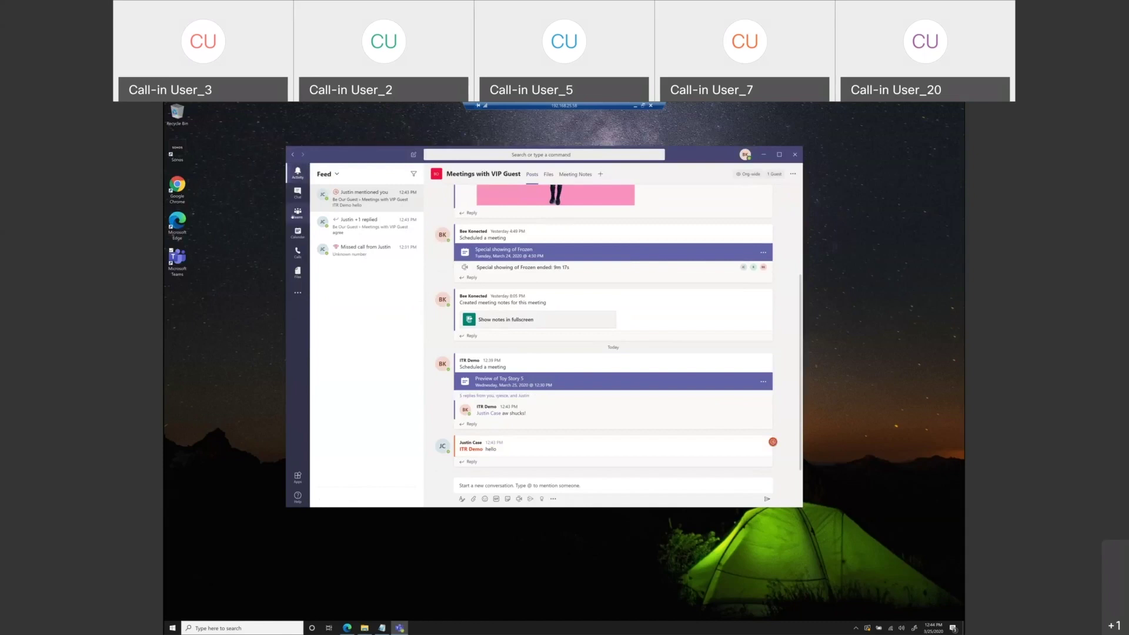
{"action": "left_click", "coordinate": [298, 213]}
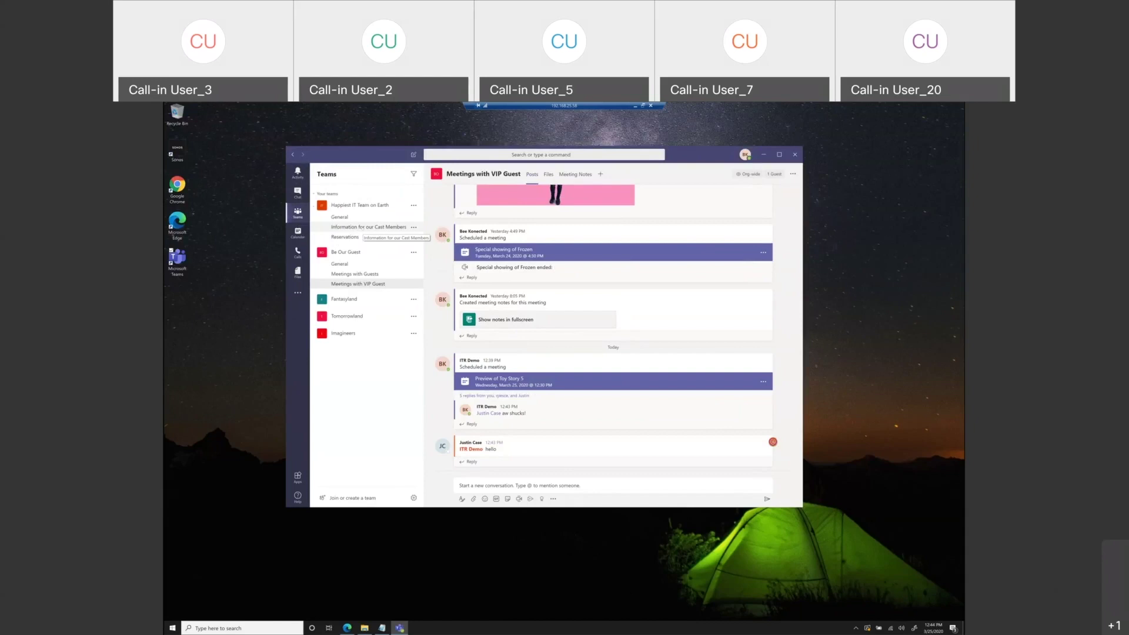
- Open the Information for our Cast Members channel and review, then close, its notification settings
{"action": "left_click", "coordinate": [369, 227]}
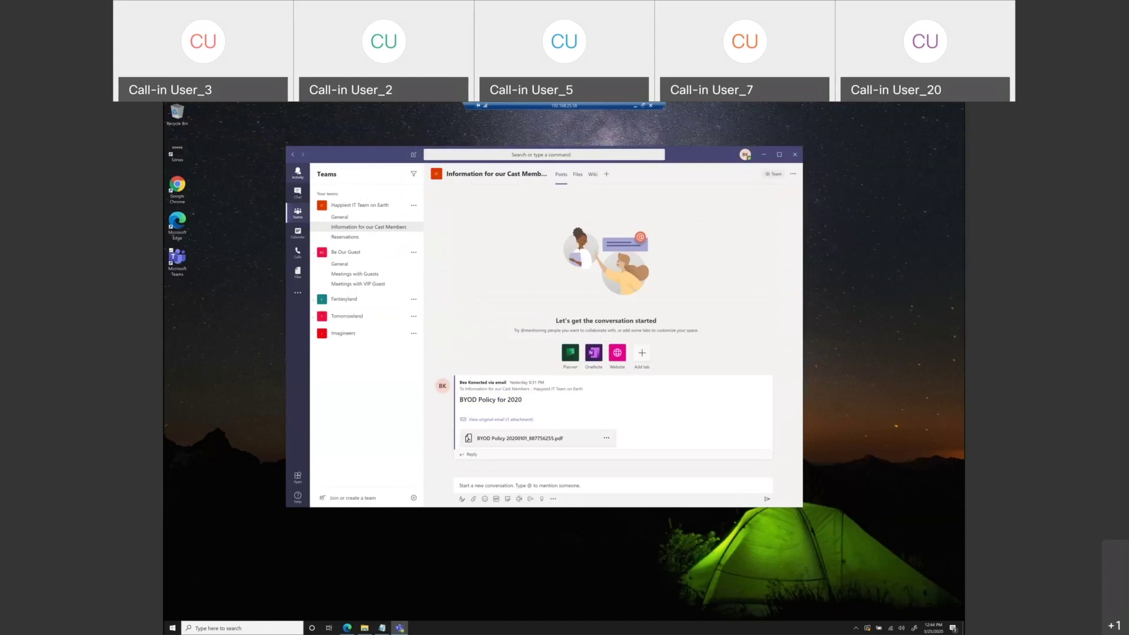
{"action": "left_click", "coordinate": [414, 227]}
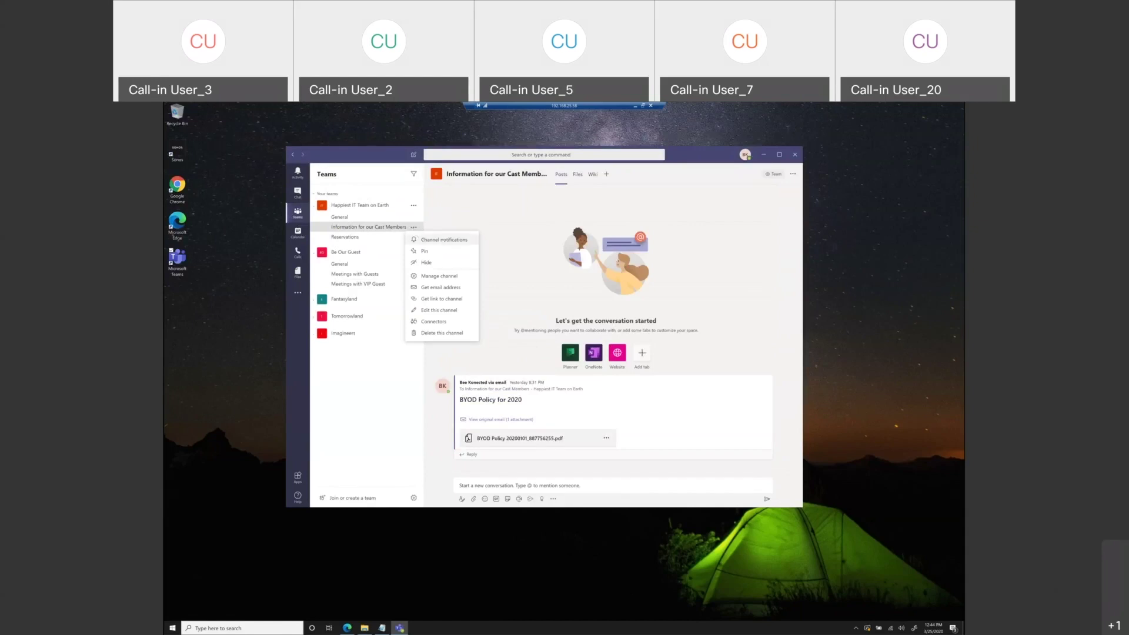
{"action": "left_click", "coordinate": [444, 240]}
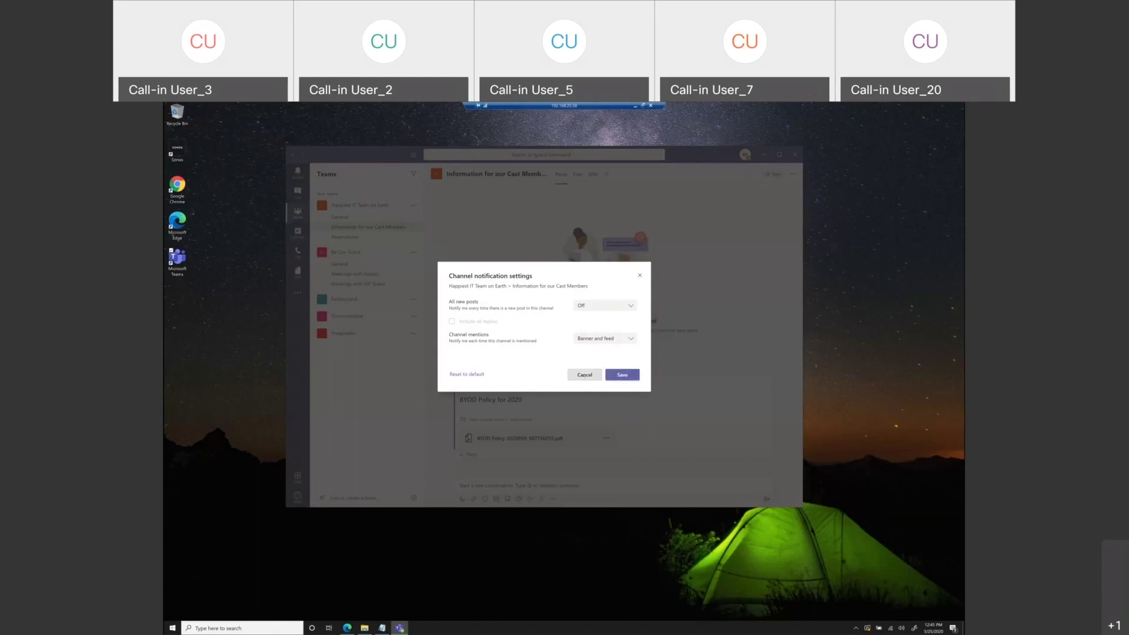
{"action": "left_click", "coordinate": [584, 374]}
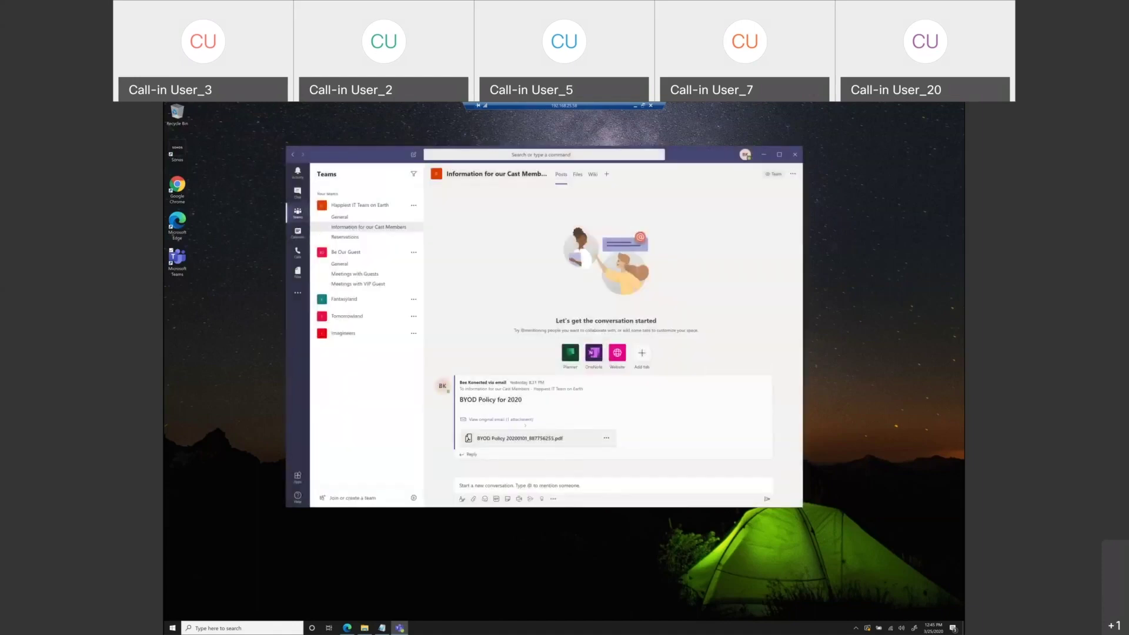
- Save the BYOD Policy for 2020 post through its More options menu
{"action": "mouse_move", "coordinate": [606, 407]}
{"action": "left_click", "coordinate": [766, 371]}
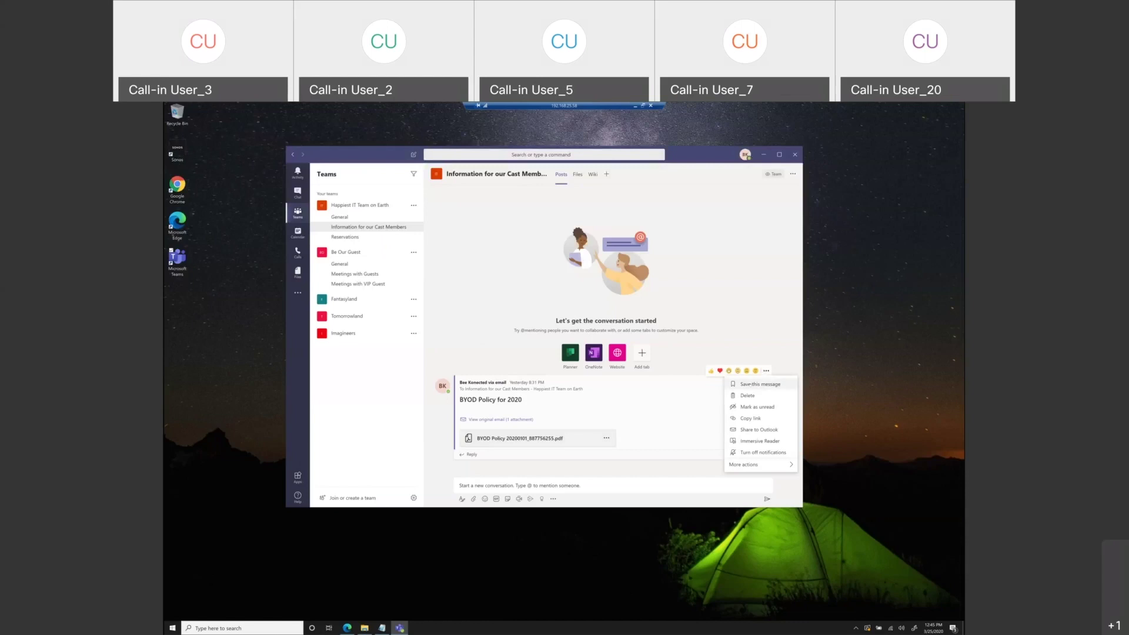
{"action": "left_click", "coordinate": [751, 384]}
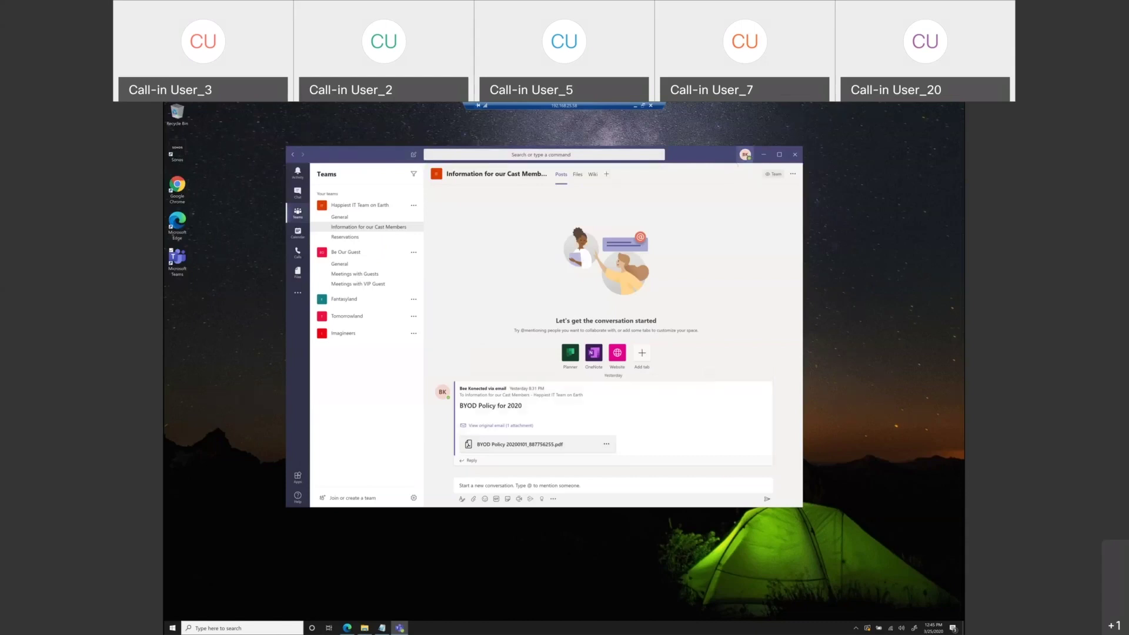
- Show the Saved messages list from the profile menu, then place the cursor in the search box
{"action": "left_click", "coordinate": [745, 155]}
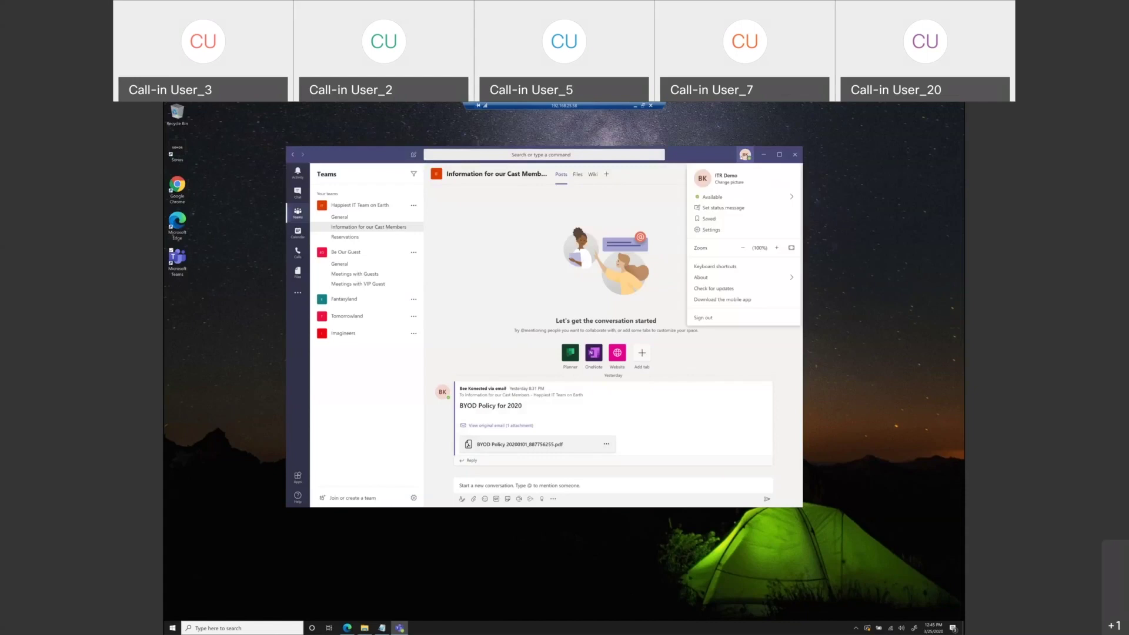
{"action": "left_click", "coordinate": [709, 219]}
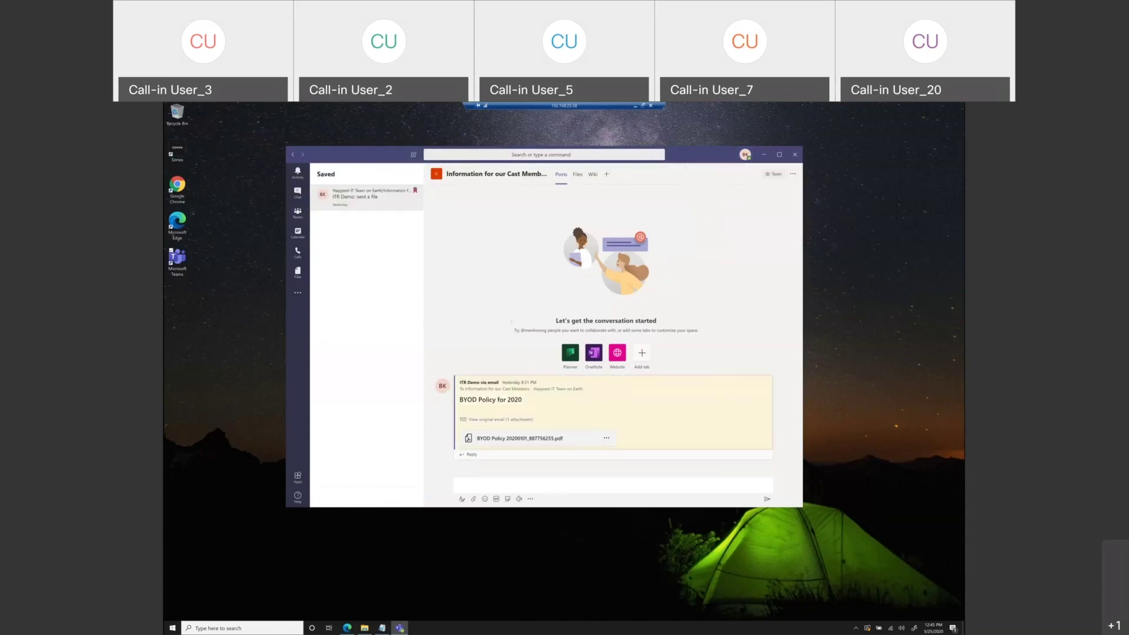
{"action": "mouse_move", "coordinate": [521, 391]}
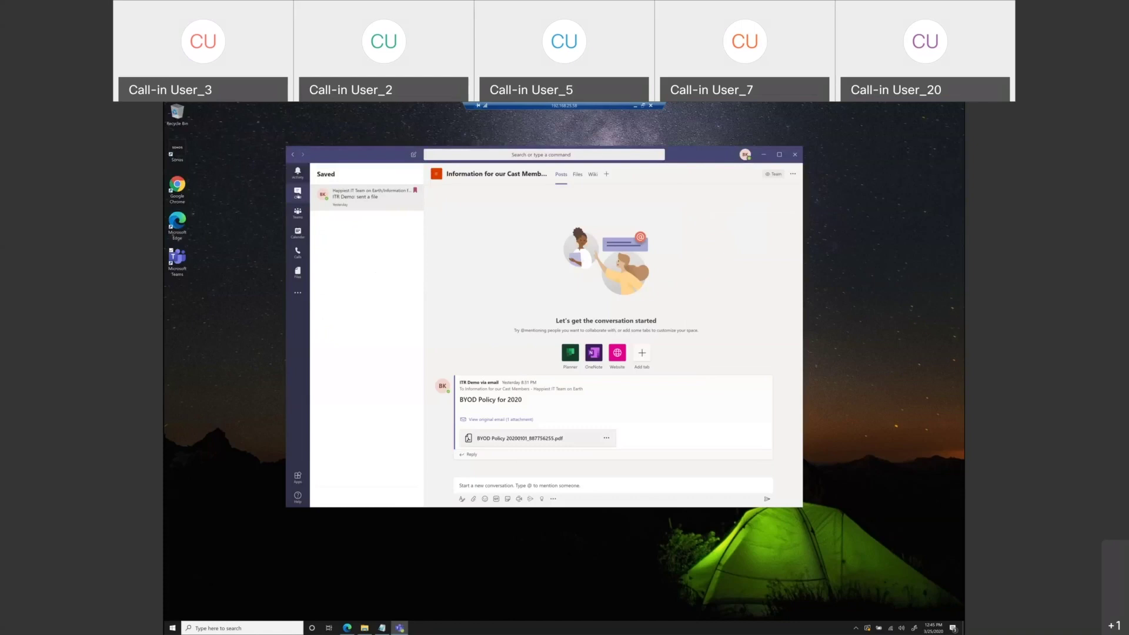
{"action": "mouse_move", "coordinate": [683, 401]}
{"action": "mouse_move", "coordinate": [437, 174]}
{"action": "left_click", "coordinate": [528, 155]}
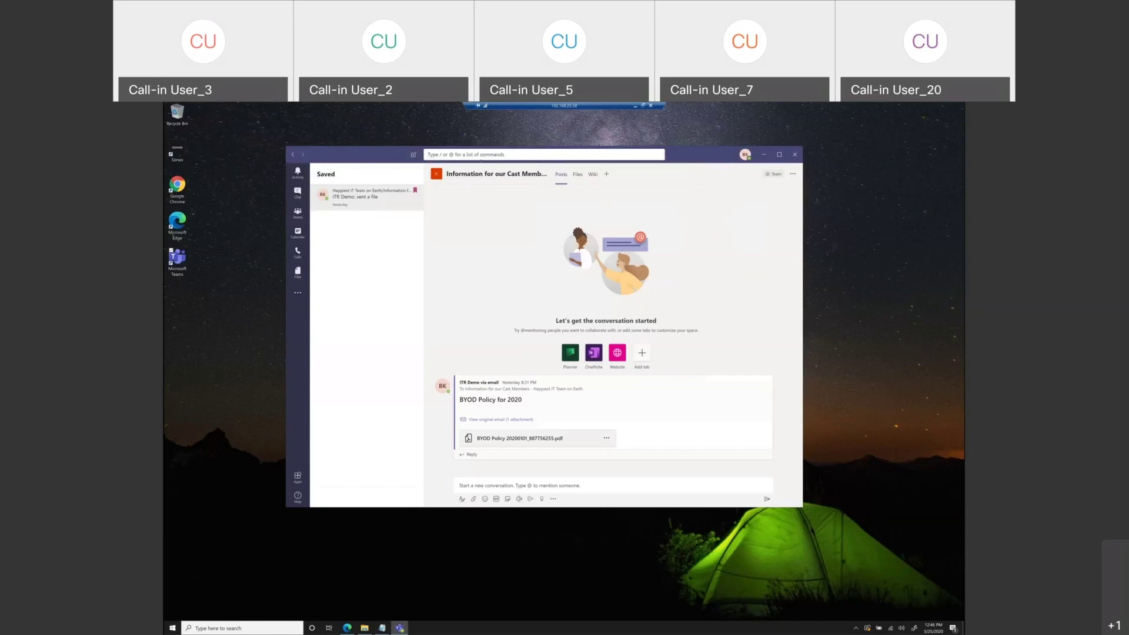
- Search for 'frozen' and check the Messages, People and Files results
{"action": "type", "text": "fro"}
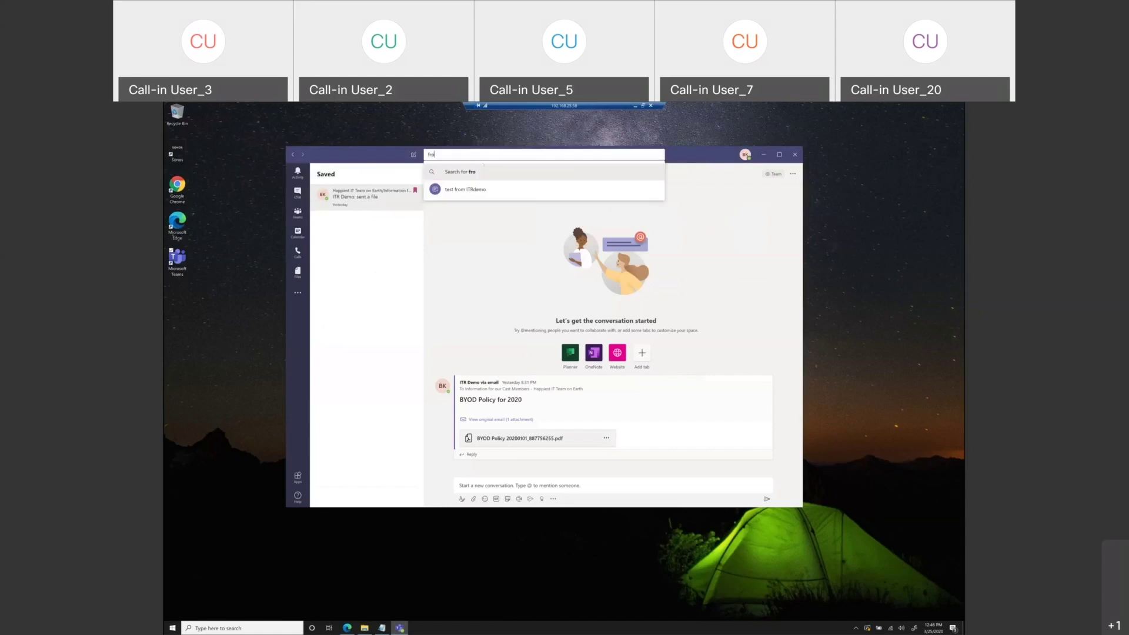
{"action": "type", "text": "zen"}
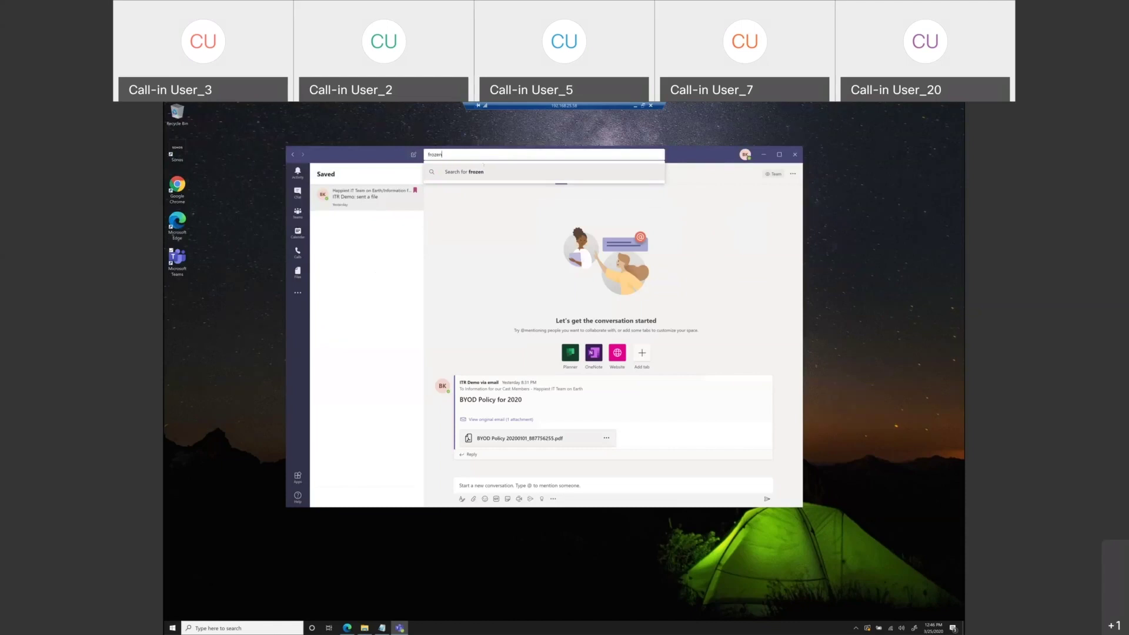
{"action": "key", "text": "Return"}
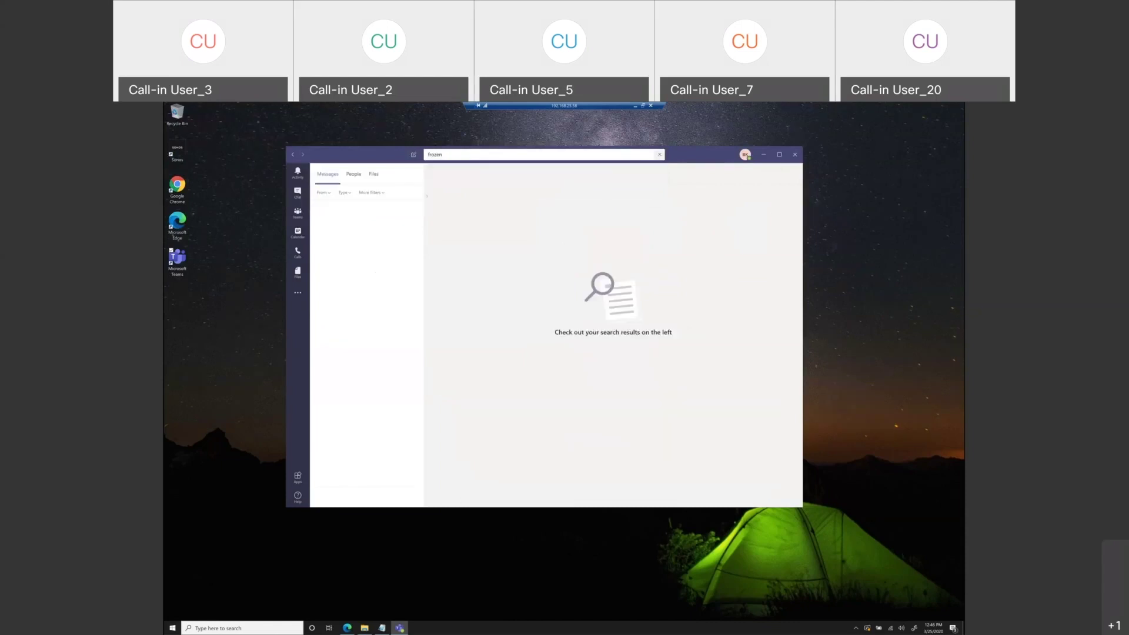
{"action": "left_click", "coordinate": [359, 175]}
{"action": "left_click", "coordinate": [373, 175]}
{"action": "left_click", "coordinate": [327, 175]}
- Search for 'park' and open the chat with the matching welcome message
{"action": "left_click", "coordinate": [439, 153]}
{"action": "type", "text": "park"}
{"action": "key", "text": "Return"}
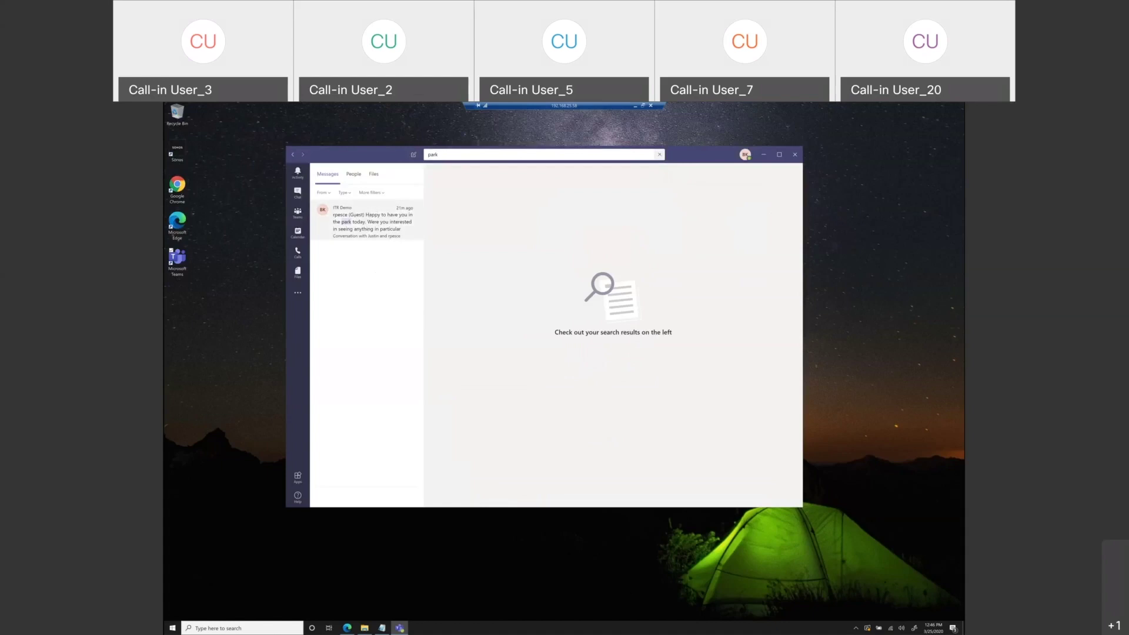
{"action": "left_click", "coordinate": [367, 221]}
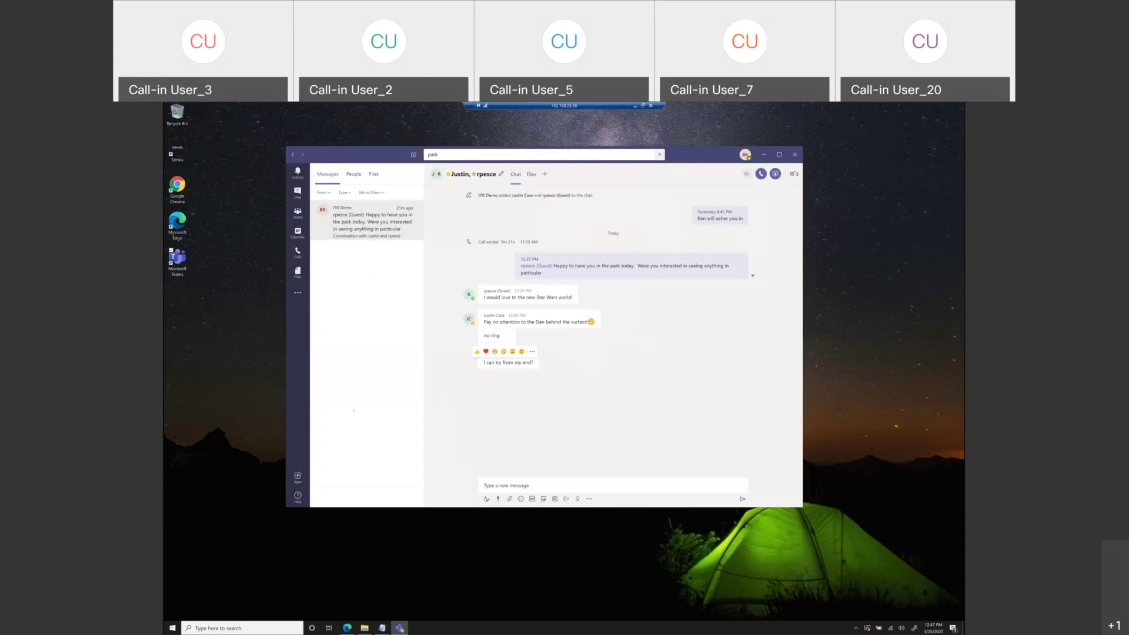
- Open the one-on-one chat from Chat and bring up the share tray with Ctrl+Shift+E
{"action": "left_click", "coordinate": [297, 193]}
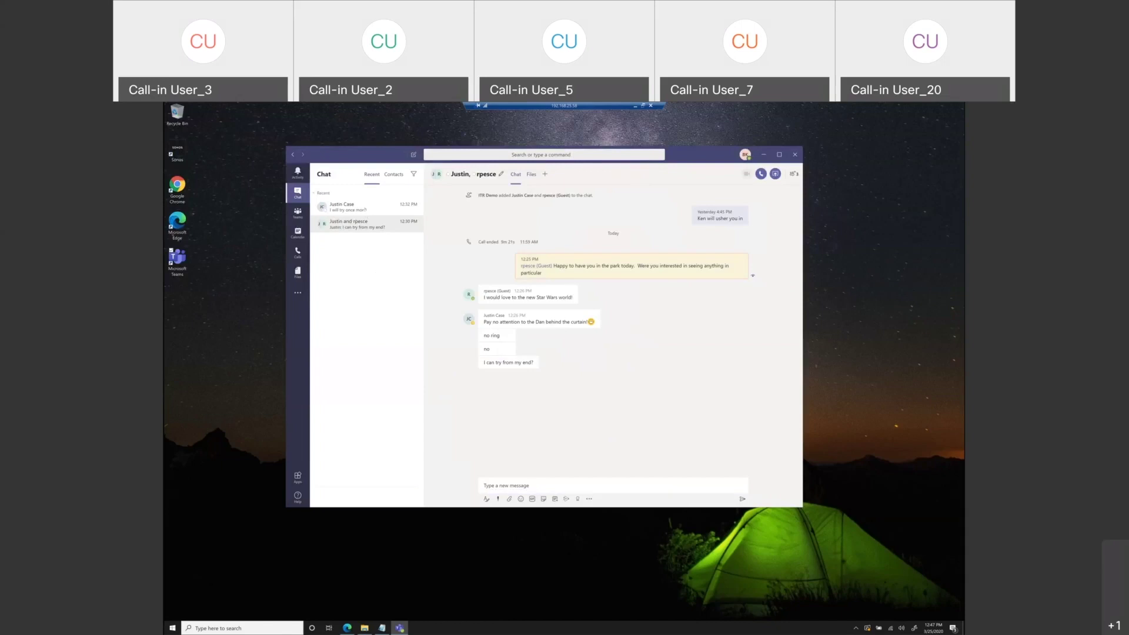
{"action": "left_click", "coordinate": [365, 209]}
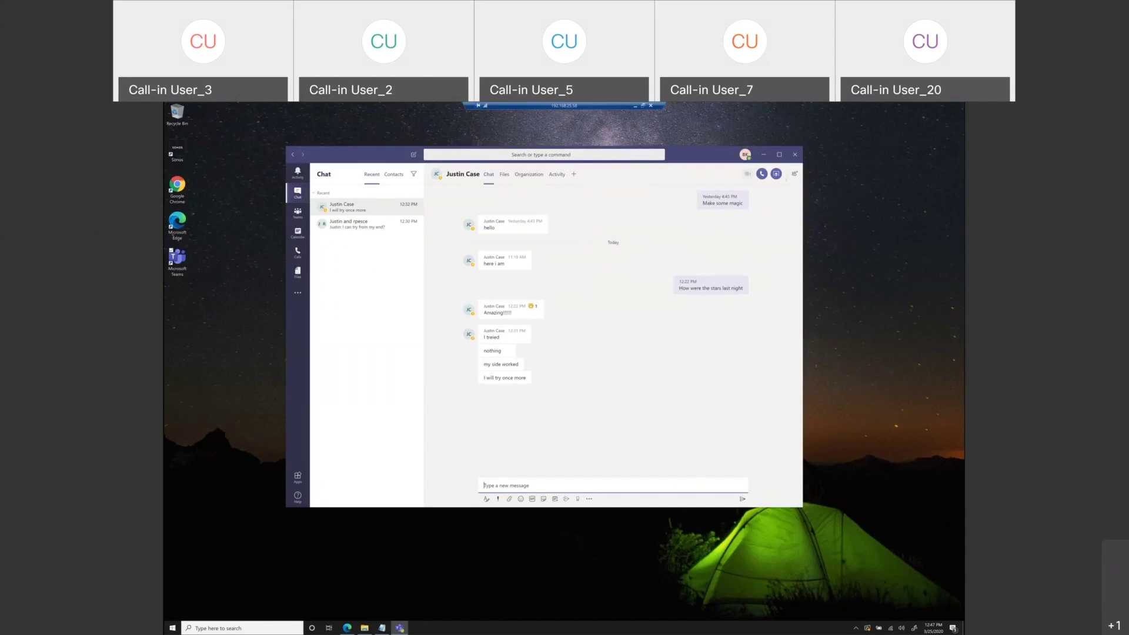
{"action": "key", "text": "ctrl+shift+e"}
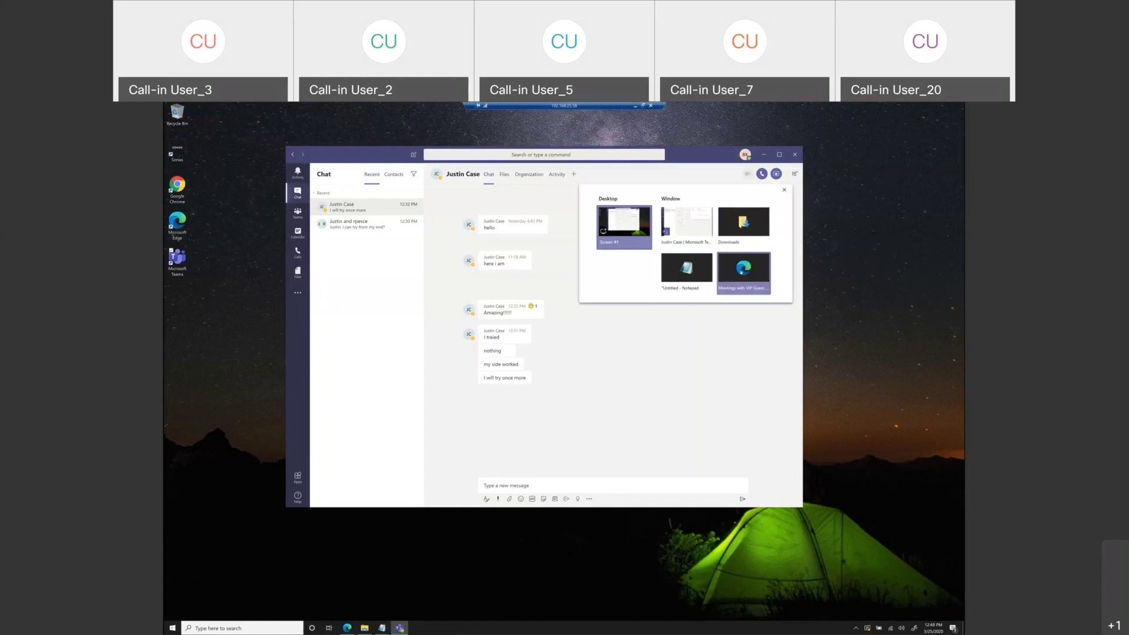
- Share Desktop (Screen #1) with the chat participant
{"action": "left_click", "coordinate": [752, 289]}
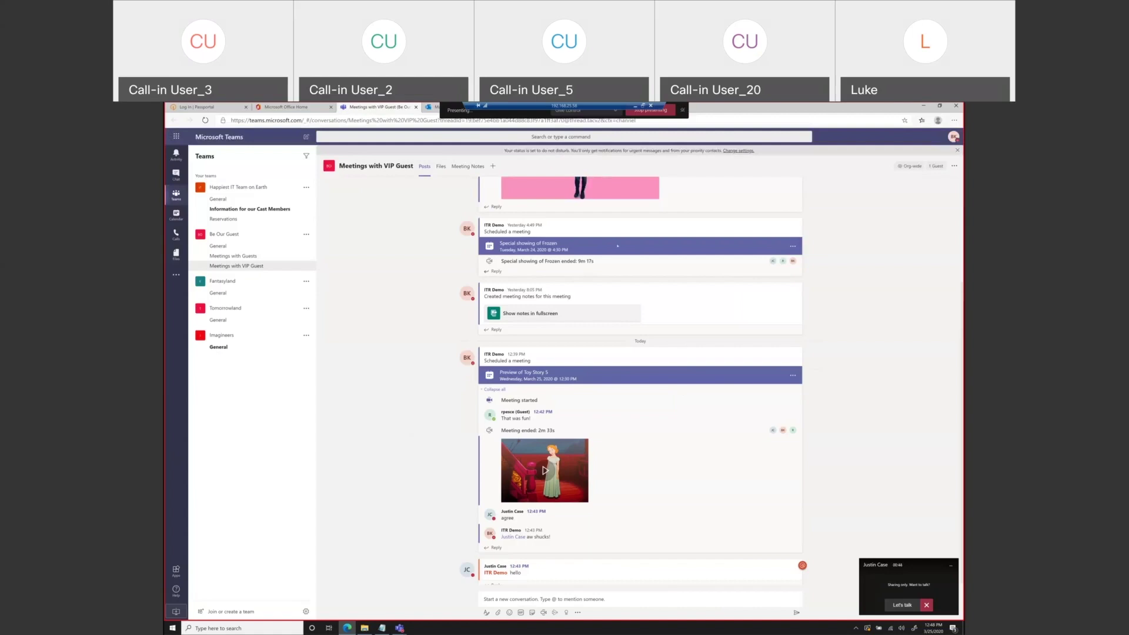
- Move the remote-desktop bar aside and stop presenting the shared desktop
{"action": "left_click_drag", "start_coordinate": [501, 107], "coordinate": [754, 108]}
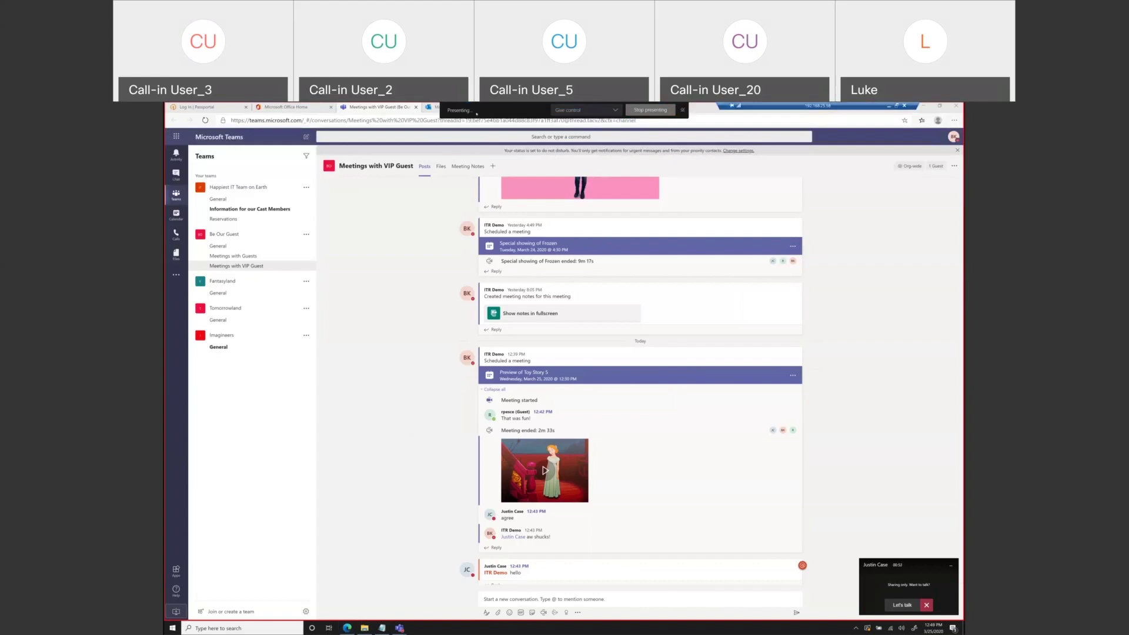
{"action": "mouse_move", "coordinate": [476, 114]}
{"action": "left_click", "coordinate": [645, 110]}
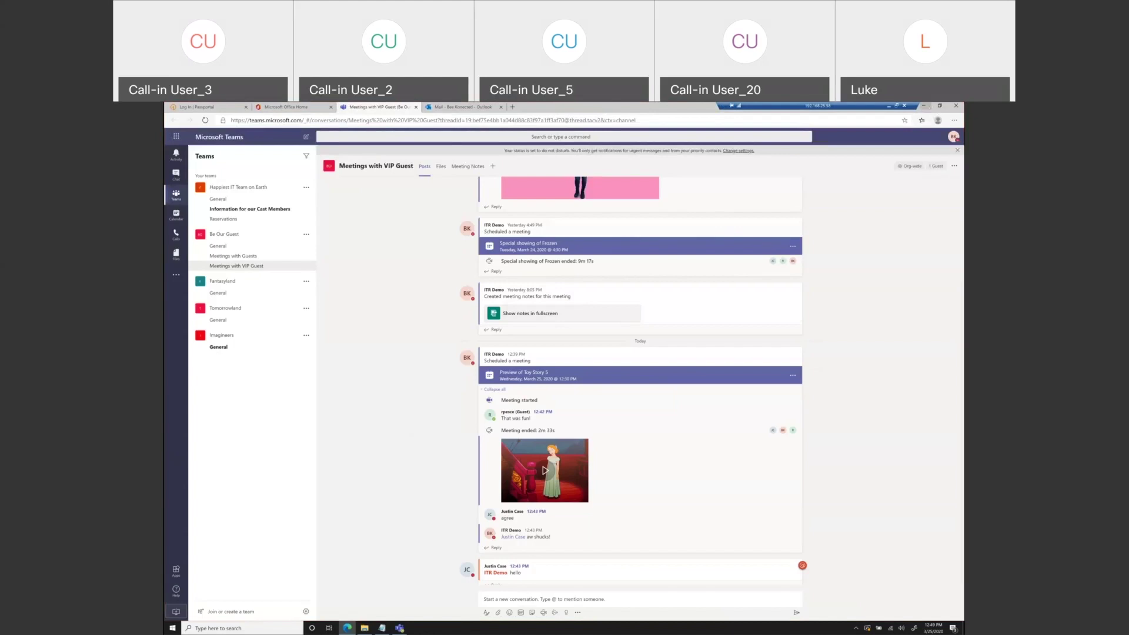
- Restore down and minimize the Edge window, then bring the Teams desktop app's chat forward
{"action": "left_click", "coordinate": [939, 106]}
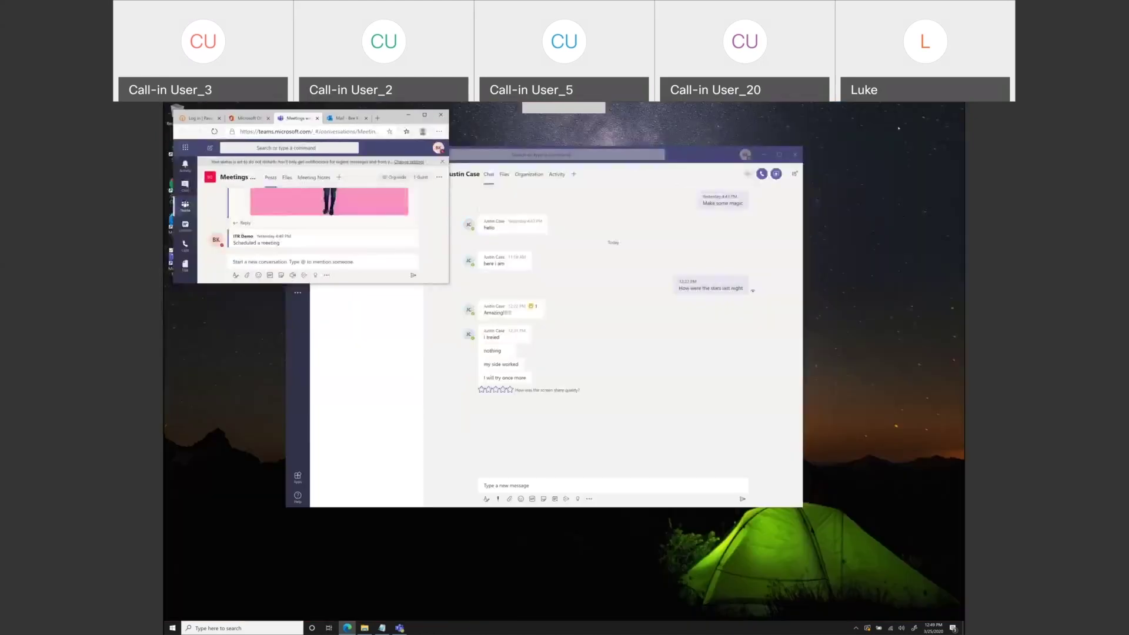
{"action": "left_click_drag", "start_coordinate": [353, 114], "coordinate": [423, 132]}
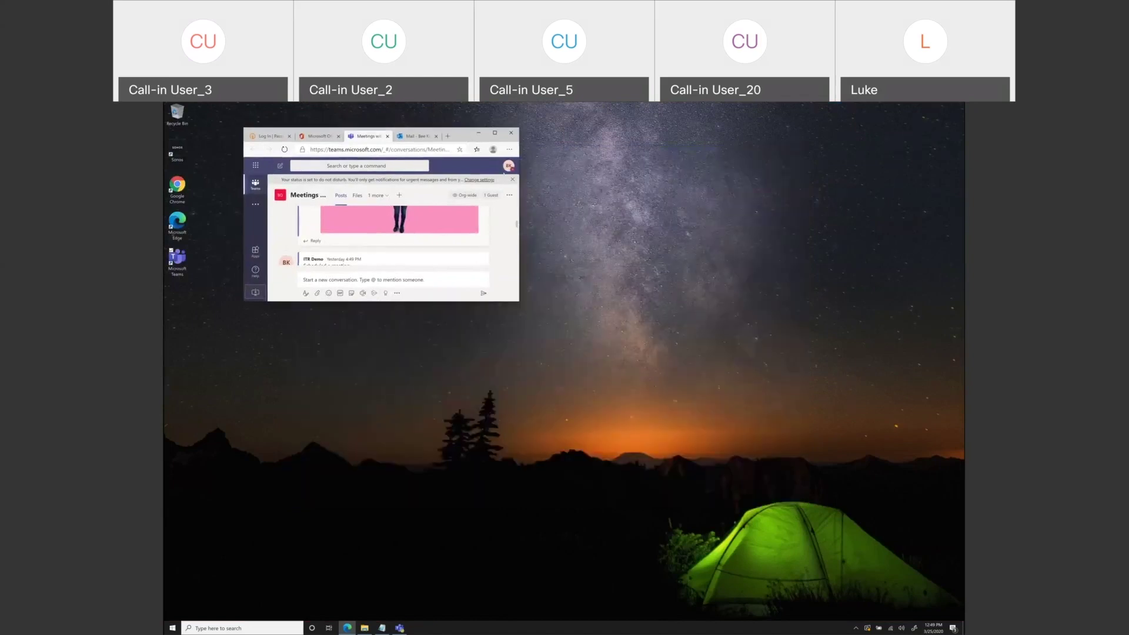
{"action": "left_click", "coordinate": [479, 132]}
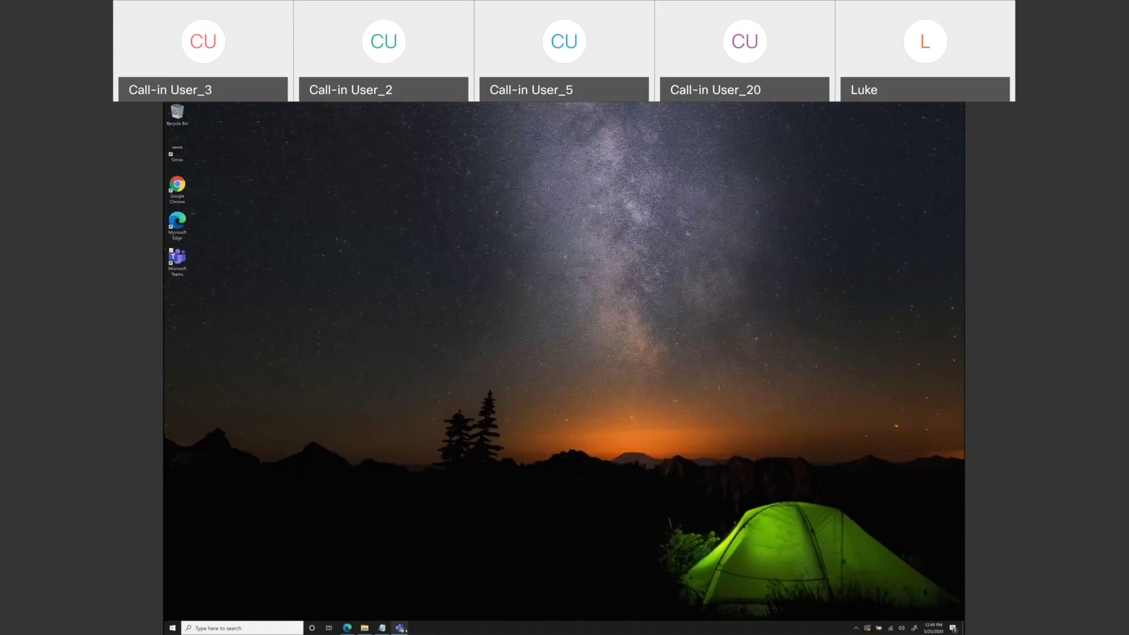
{"action": "mouse_move", "coordinate": [406, 630]}
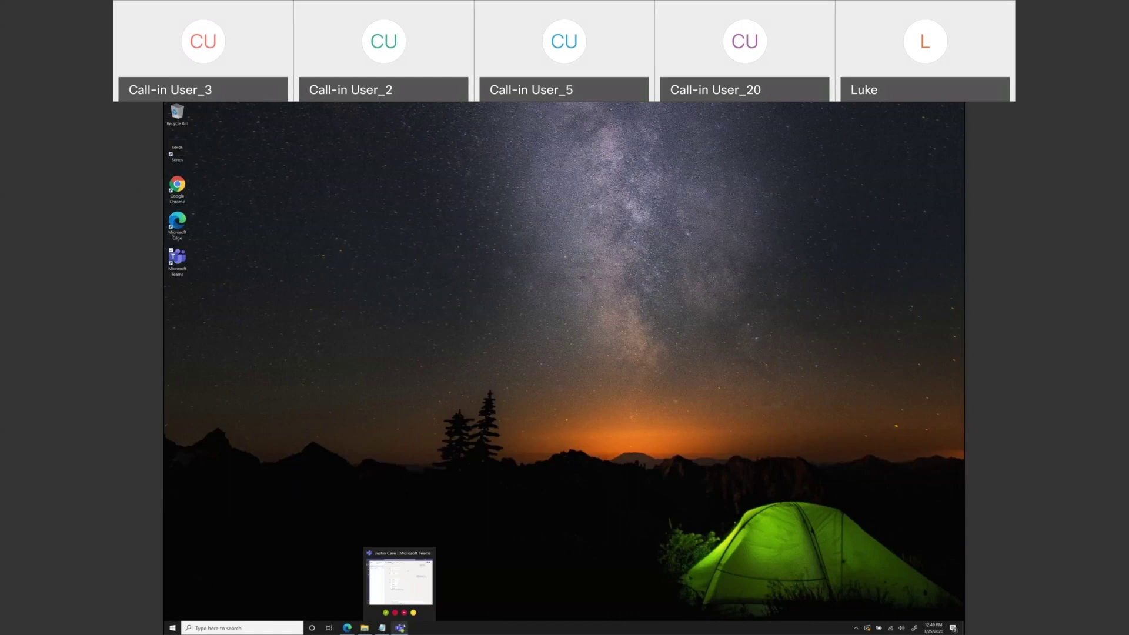
{"action": "left_click", "coordinate": [401, 581]}
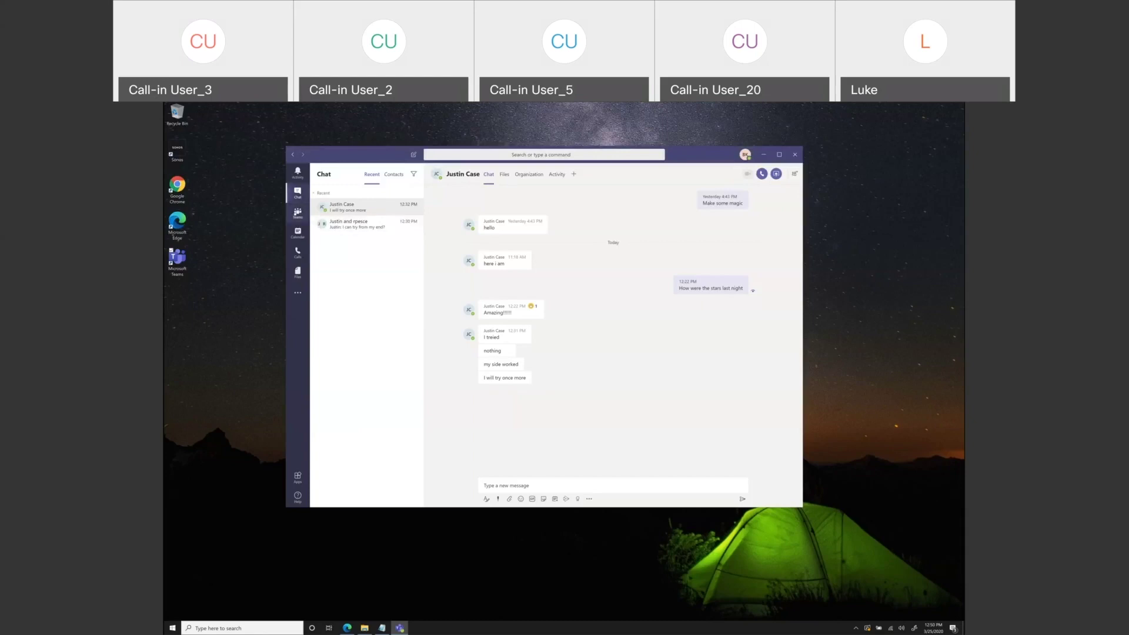
- Start a screen share from the one-on-one chat, then open the Information for our Cast Members channel
{"action": "left_click", "coordinate": [298, 213]}
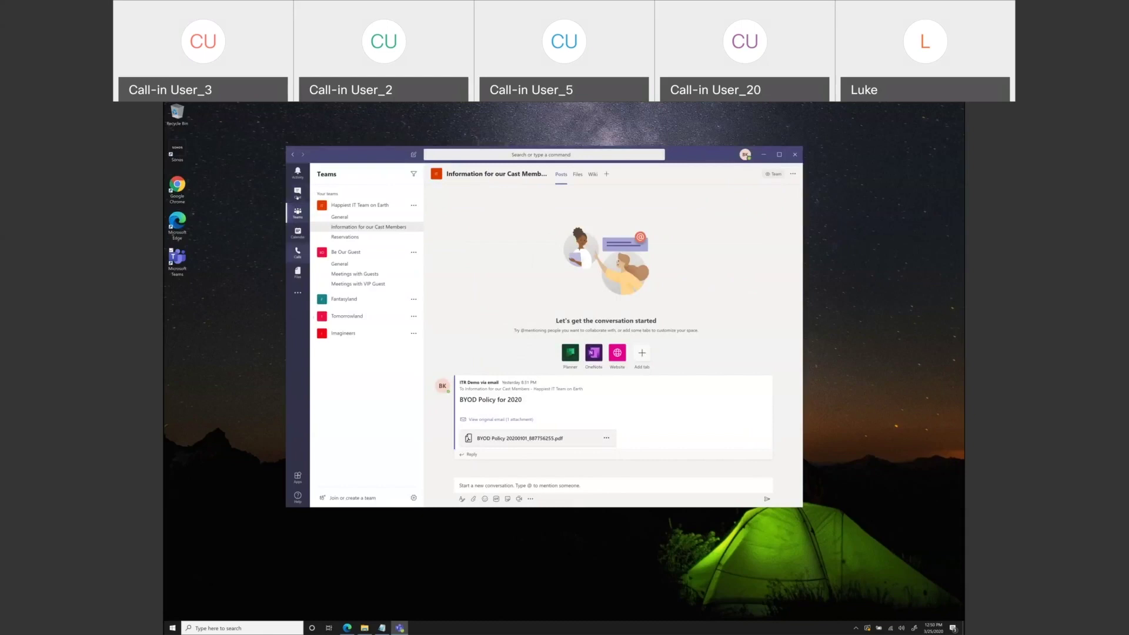
{"action": "left_click", "coordinate": [298, 194]}
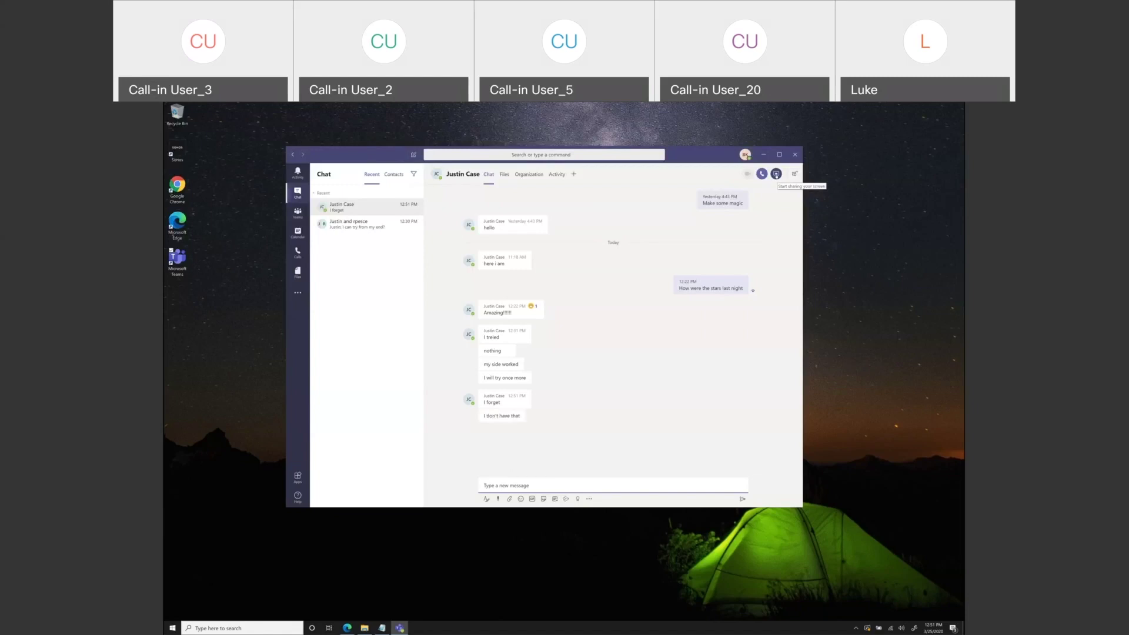
{"action": "left_click", "coordinate": [776, 174]}
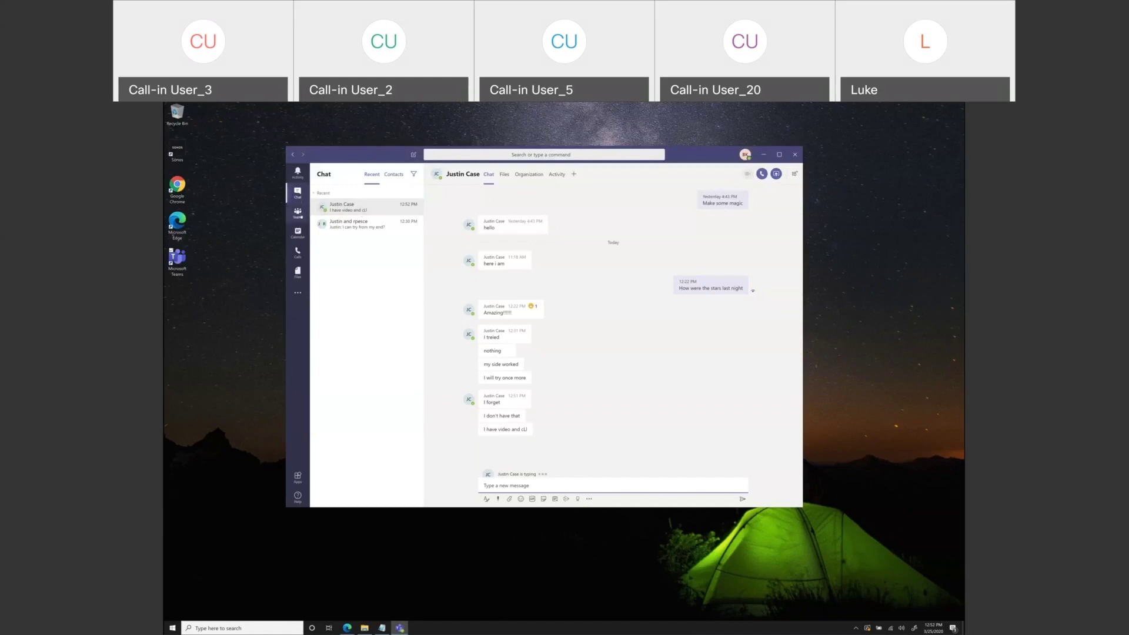
{"action": "left_click", "coordinate": [298, 213]}
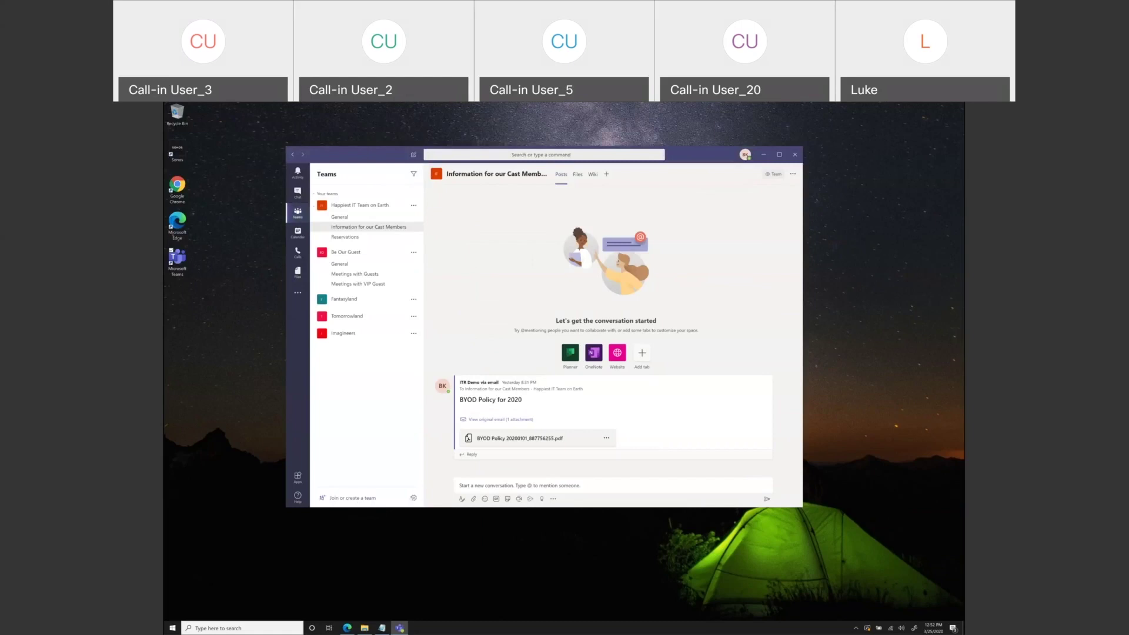
- Open the manage-teams page and choose Create a team
{"action": "left_click", "coordinate": [414, 497]}
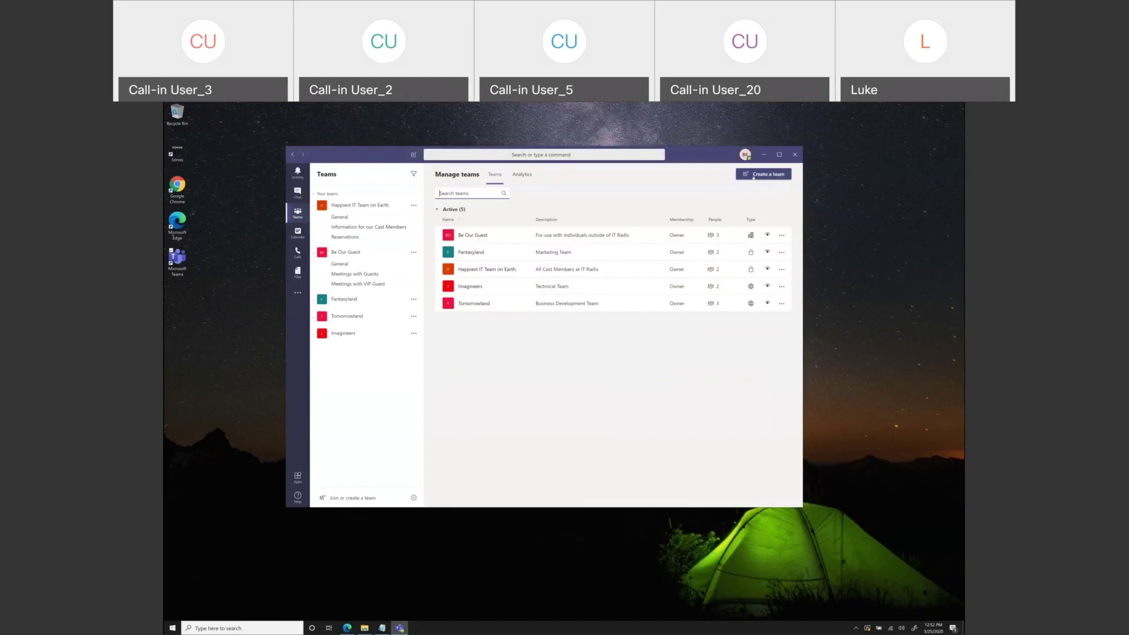
{"action": "left_click", "coordinate": [753, 176]}
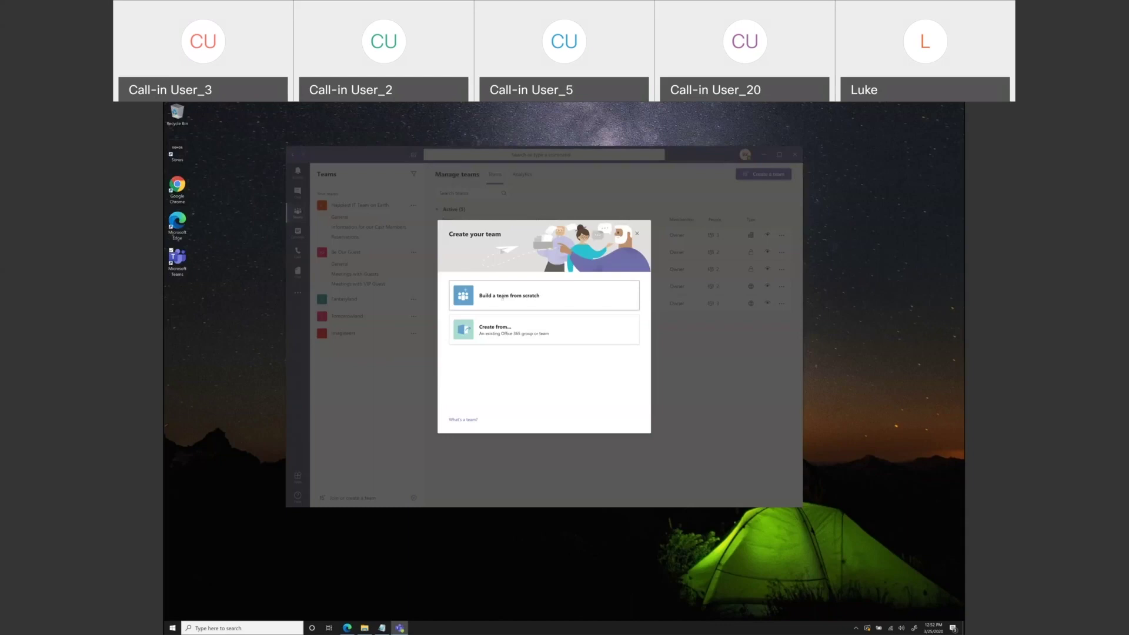
- Build the new team from scratch with Public as its team type
{"action": "left_click", "coordinate": [504, 297]}
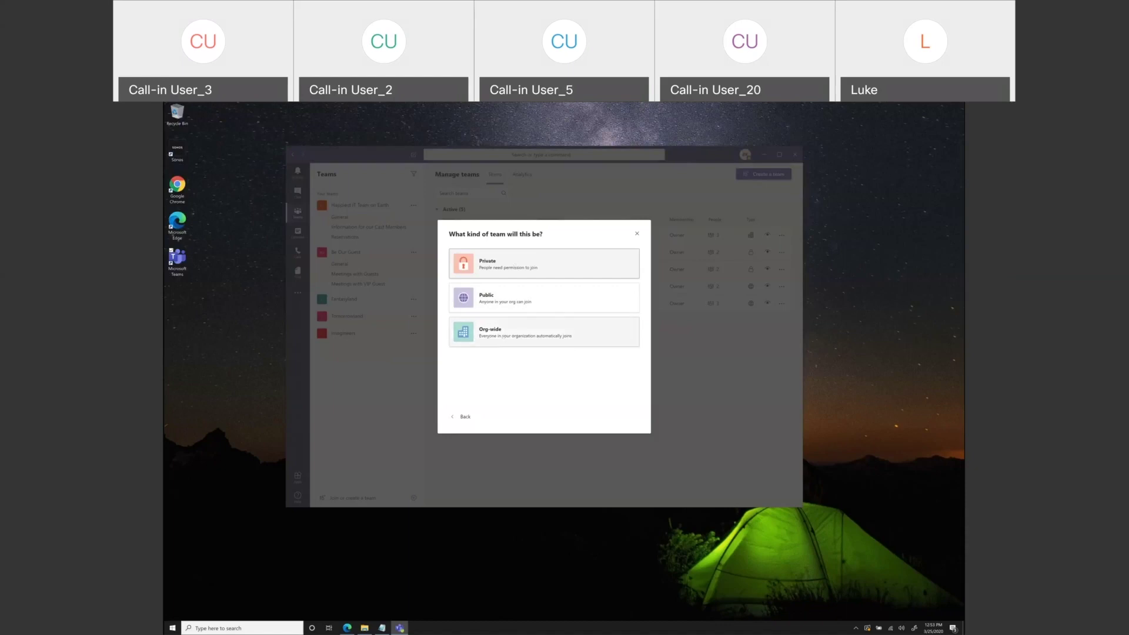
{"action": "left_click", "coordinate": [496, 294]}
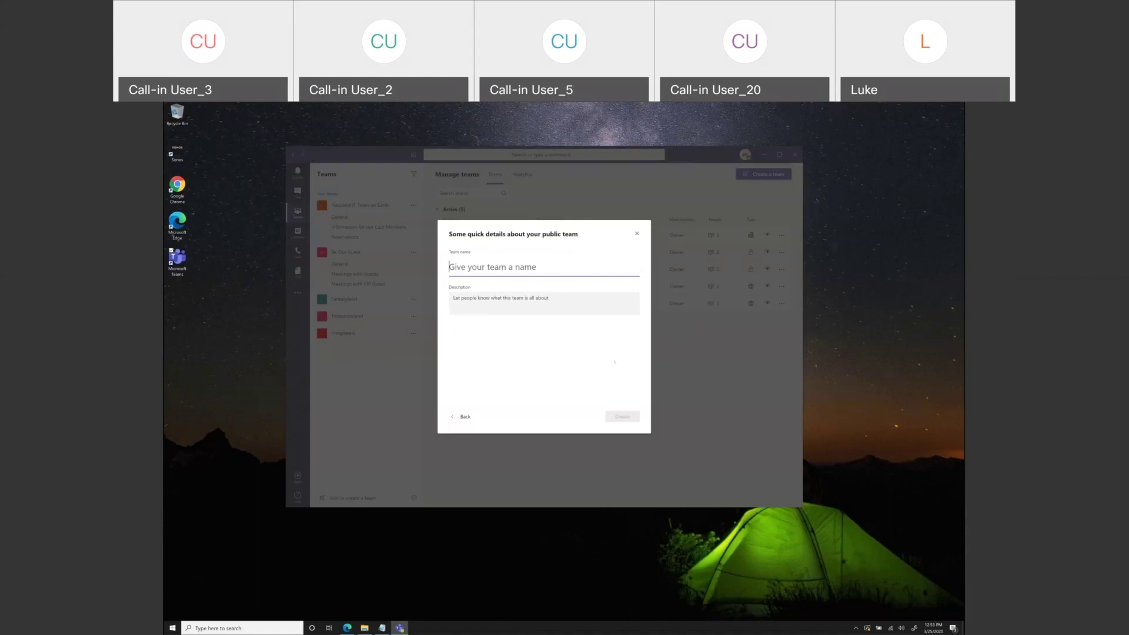
- Name the new public team 'Adventureland' and create it
{"action": "type", "text": "Adven"}
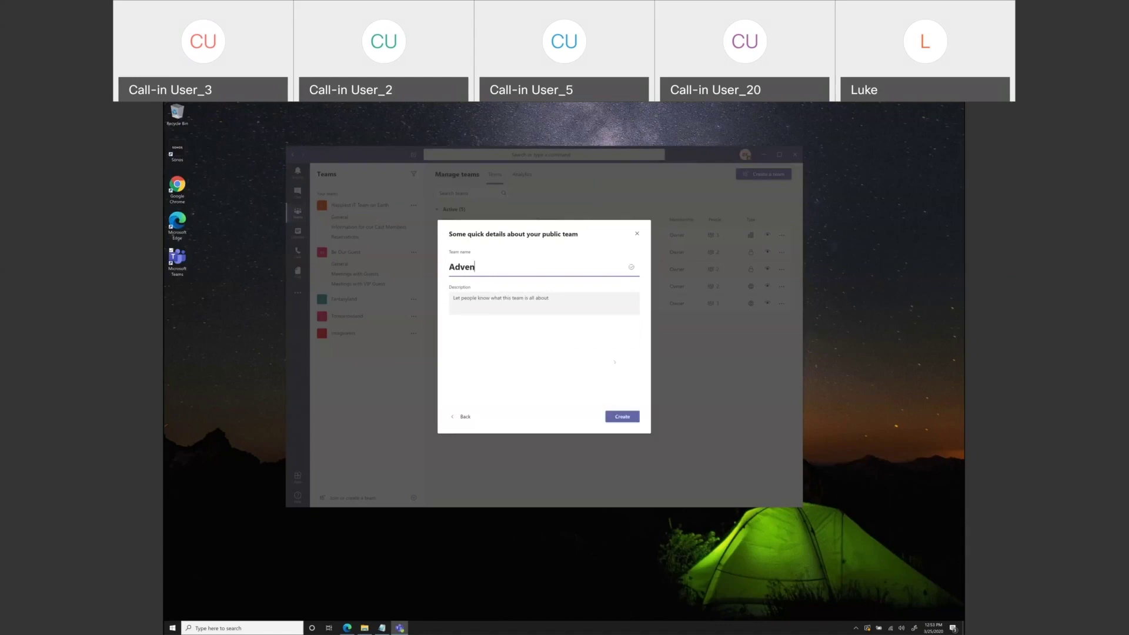
{"action": "type", "text": "tureland"}
{"action": "left_click", "coordinate": [618, 414]}
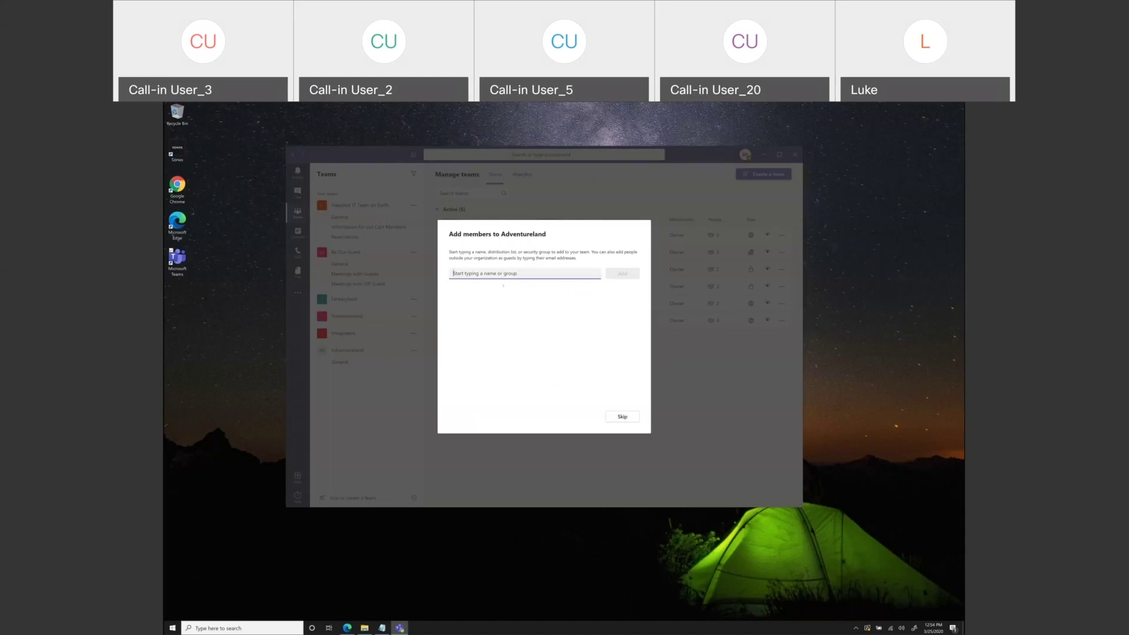
- Add a guest and a colleague to Adventureland, remove the guest, and close member setup
{"action": "type", "text": "ca"}
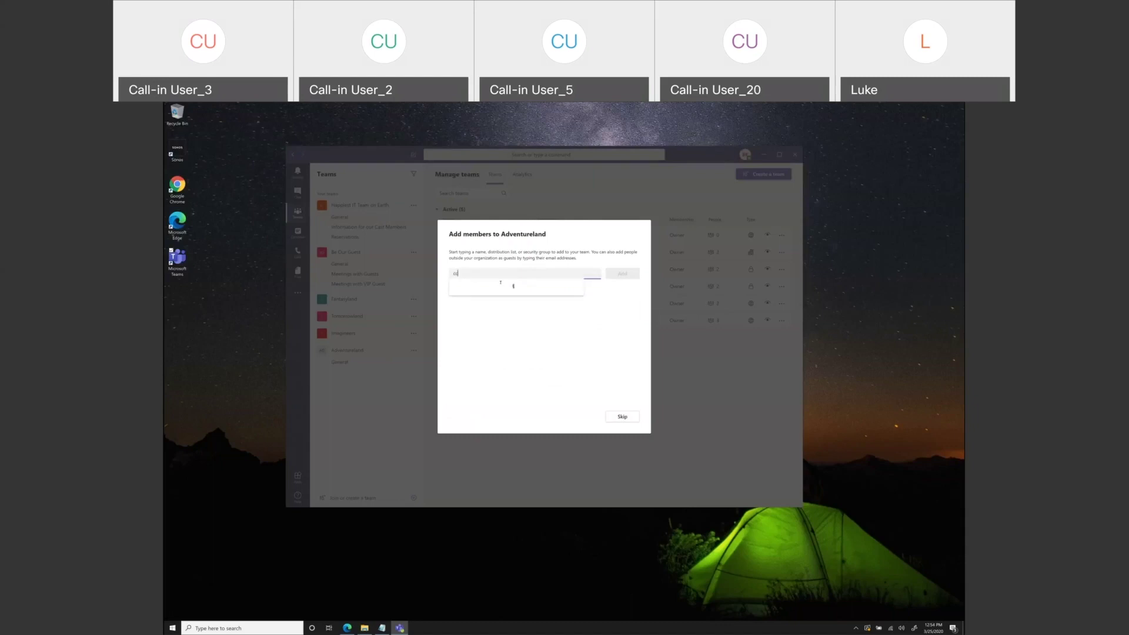
{"action": "key", "text": "BackSpace"}
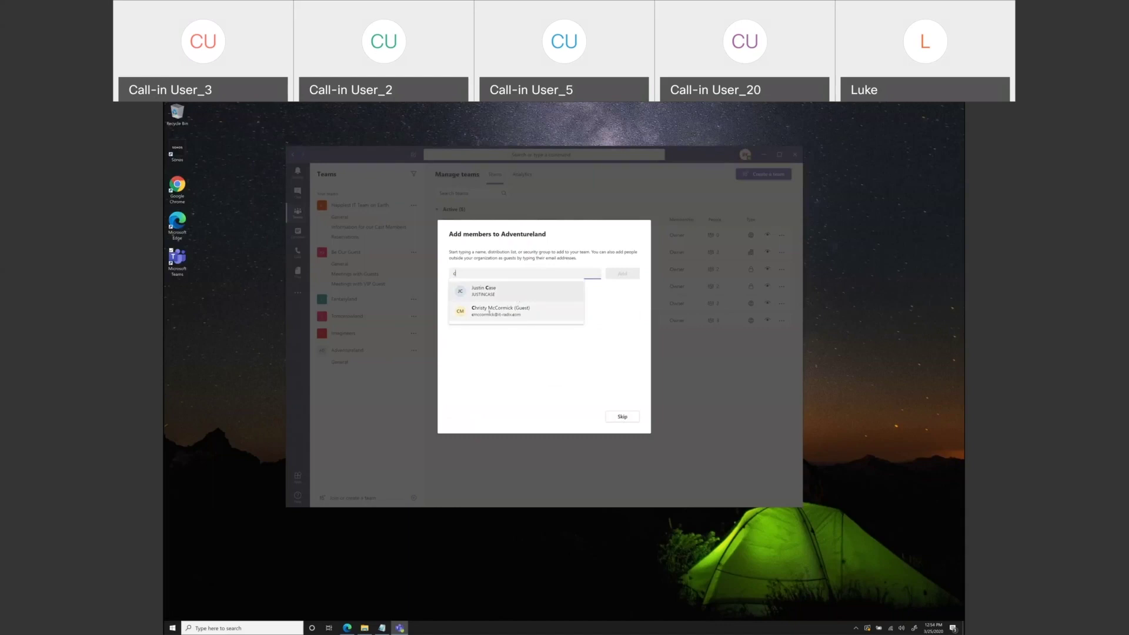
{"action": "left_click", "coordinate": [485, 312]}
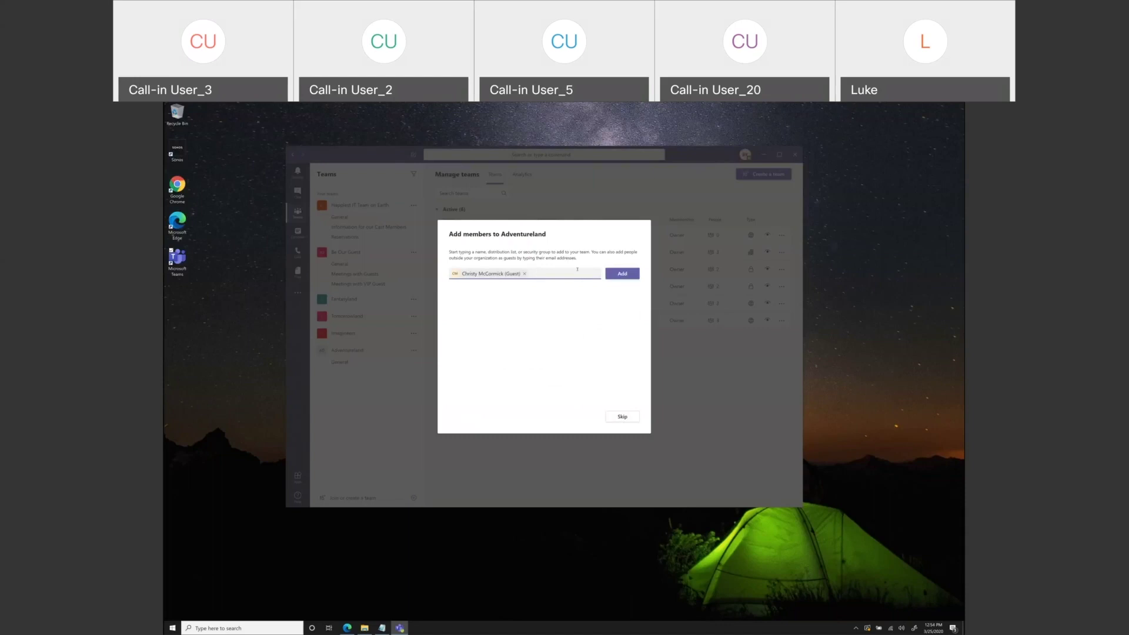
{"action": "type", "text": "ju"}
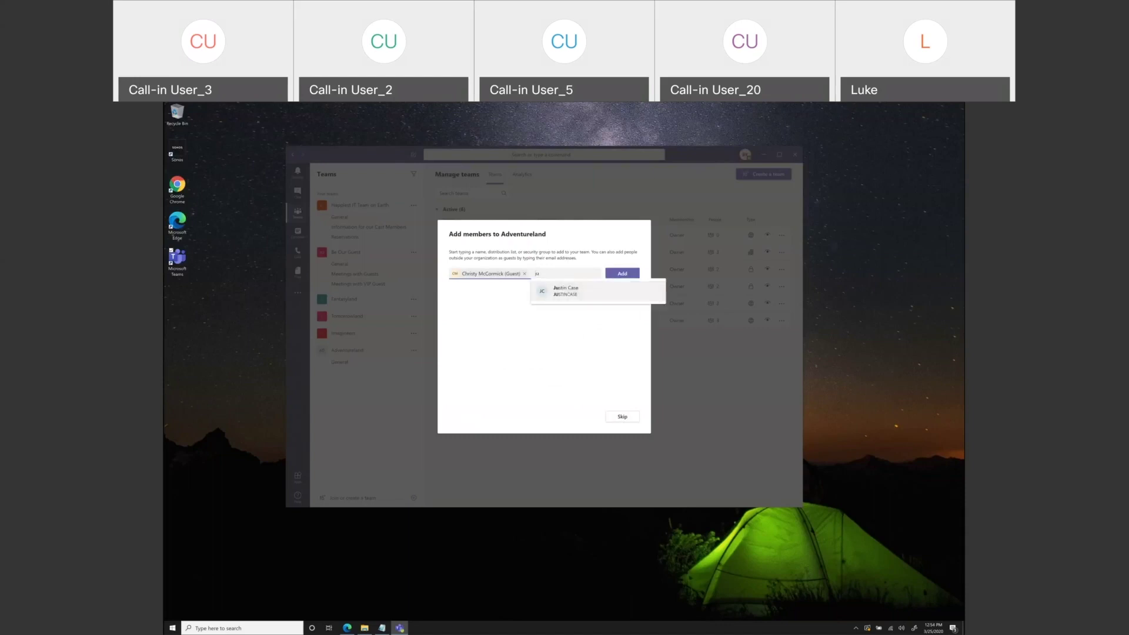
{"action": "key", "text": "Return"}
{"action": "left_click", "coordinate": [619, 274]}
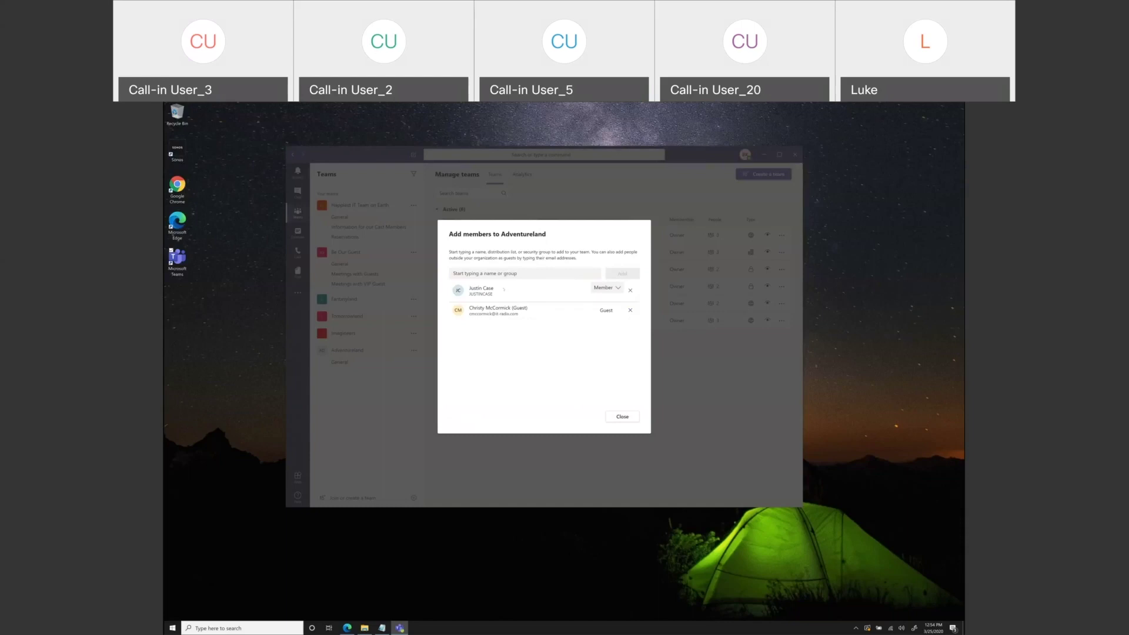
{"action": "left_click", "coordinate": [630, 310]}
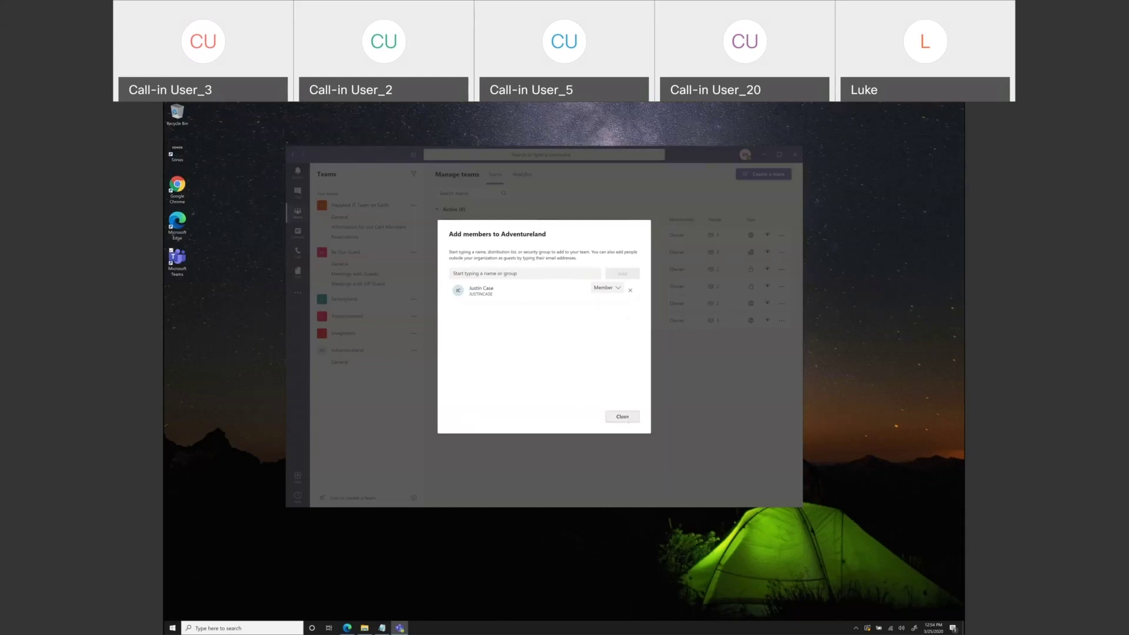
{"action": "left_click", "coordinate": [622, 417]}
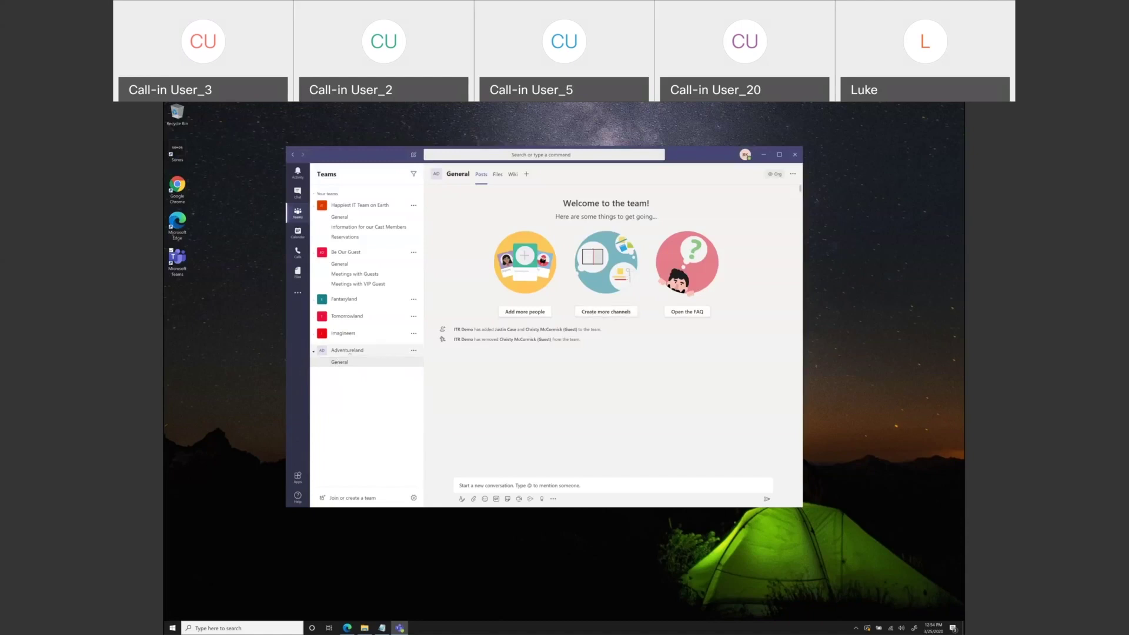
- Cancel out of Adventureland's Edit team settings, then open the Meetings with VIP Guest channel
{"action": "left_click", "coordinate": [413, 350]}
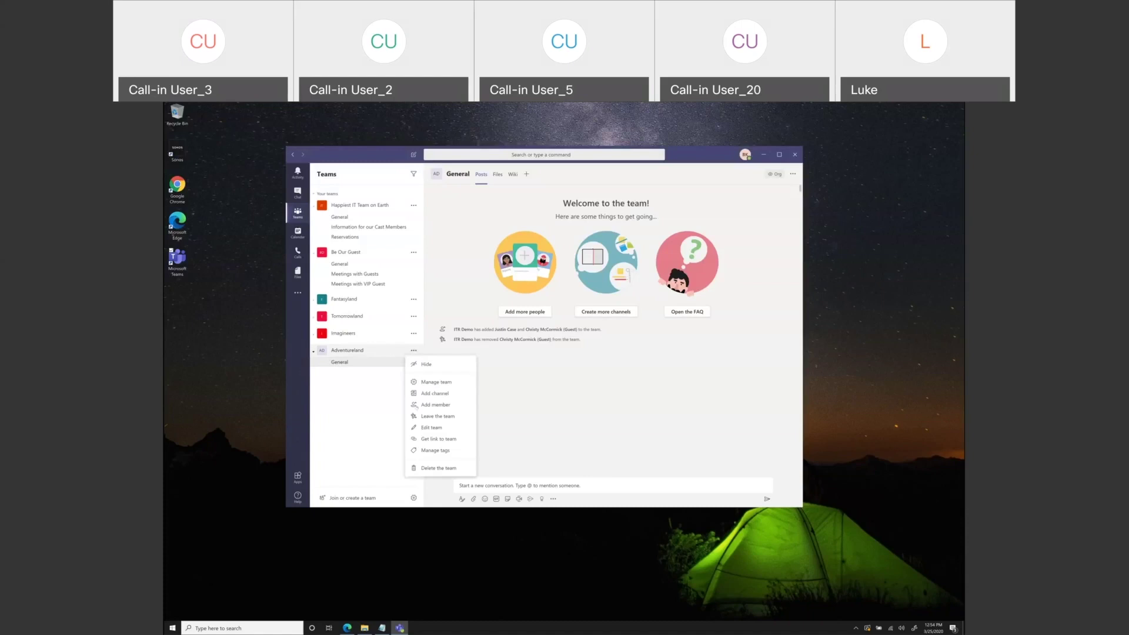
{"action": "left_click", "coordinate": [432, 428]}
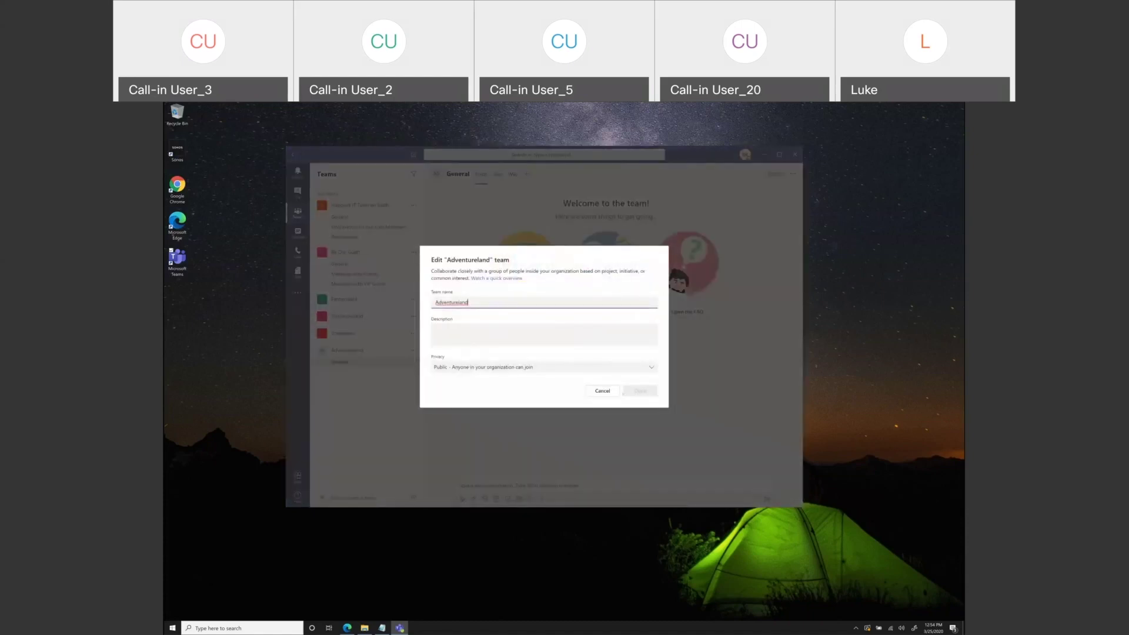
{"action": "left_click", "coordinate": [602, 391]}
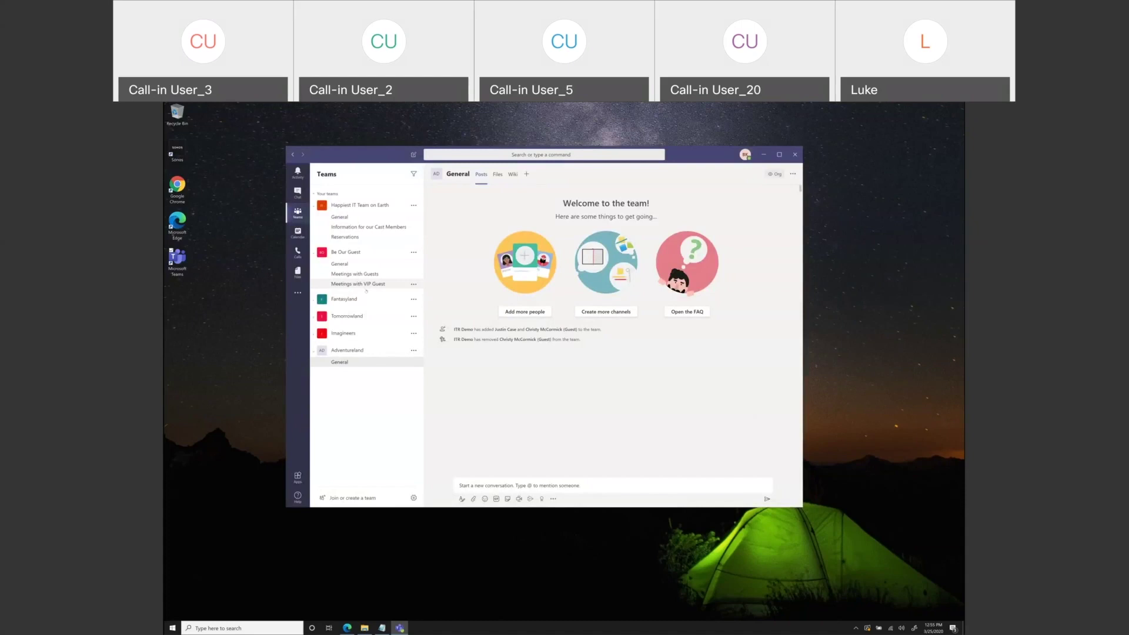
{"action": "left_click", "coordinate": [363, 285]}
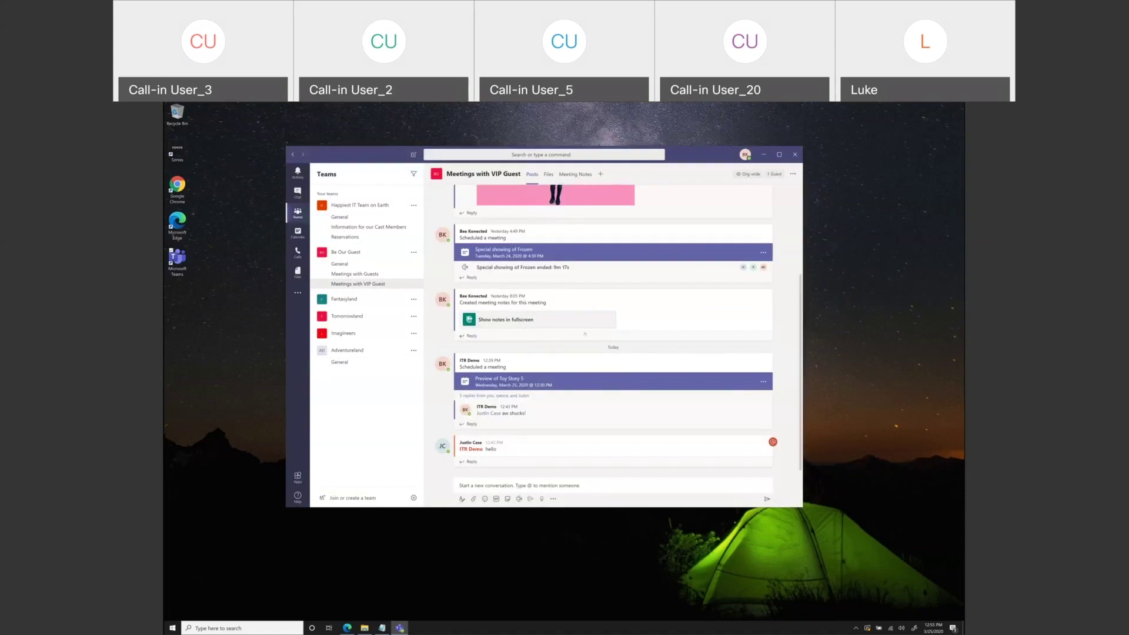
- In Meeting Notes, add an 'Additional Notes' section with the body text 'Fun stuff'
{"action": "left_click", "coordinate": [568, 175]}
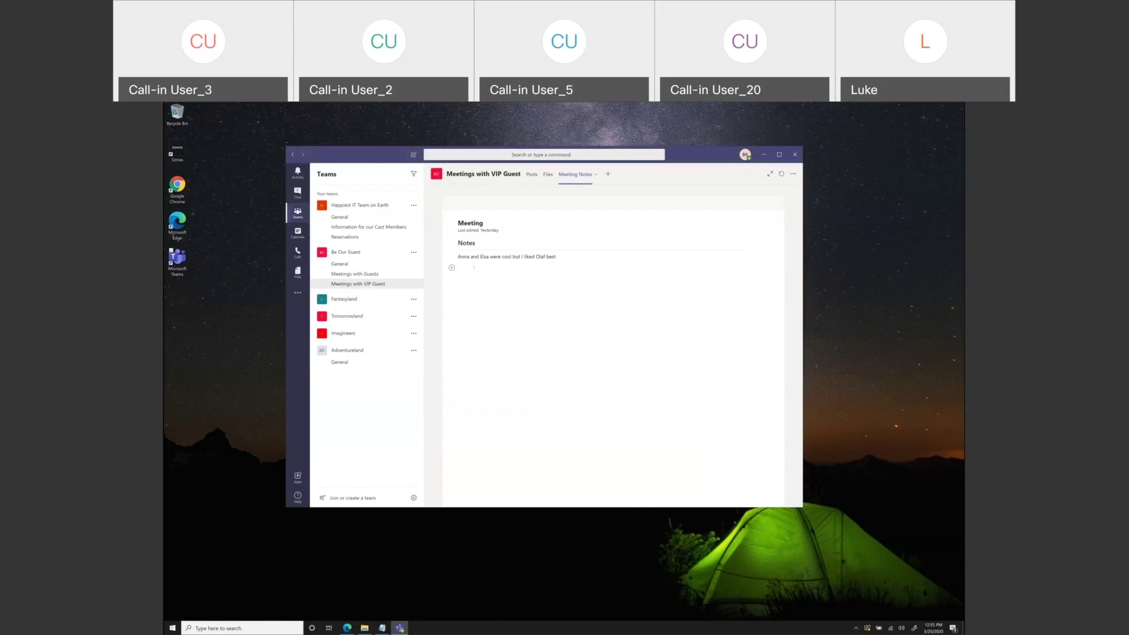
{"action": "mouse_move", "coordinate": [472, 266]}
{"action": "left_click", "coordinate": [476, 268]}
{"action": "type", "text": "Addt"}
{"action": "key", "text": "BackSpace"}
{"action": "type", "text": "itionals"}
{"action": "key", "text": "BackSpace"}
{"action": "key", "text": "BackSpace"}
{"action": "type", "text": "Notes"}
{"action": "key", "text": "Return"}
{"action": "type", "text": "Ean stuff"}
{"action": "left_click", "coordinate": [537, 352]}
- Open the Add a tab dialog and browse its app list, including Trello, Wakelet and Zoho Desk
{"action": "left_click", "coordinate": [608, 174]}
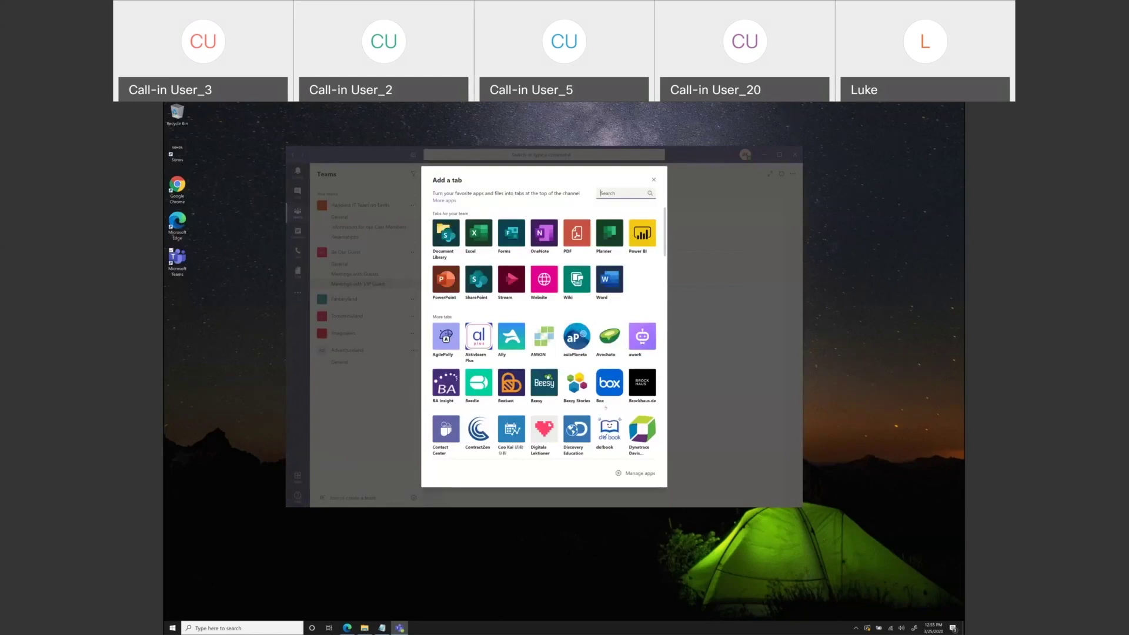
{"action": "scroll", "coordinate": [544, 329], "scroll_direction": "down", "scroll_amount": 3}
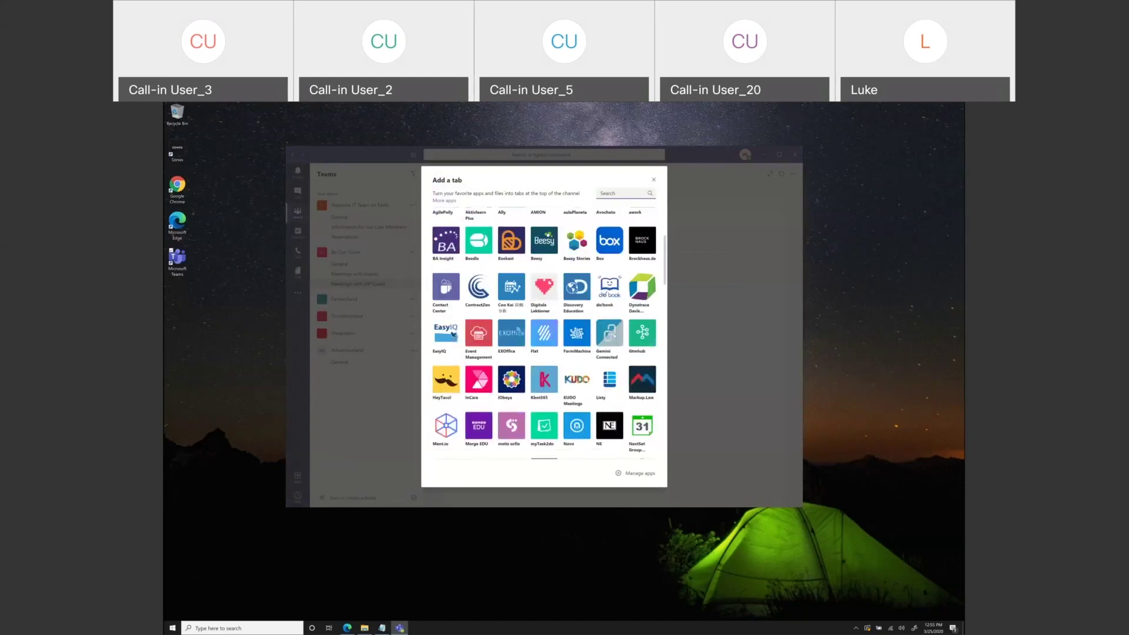
{"action": "scroll", "coordinate": [544, 334], "scroll_direction": "down", "scroll_amount": 8}
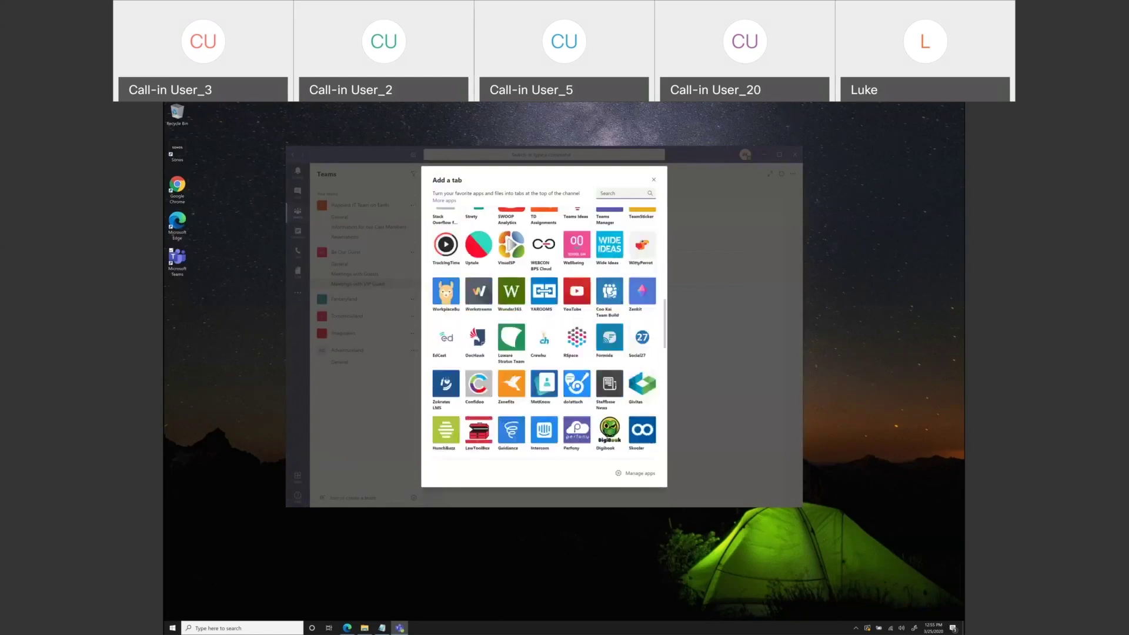
{"action": "scroll", "coordinate": [614, 334], "scroll_direction": "down", "scroll_amount": 2}
{"action": "scroll", "coordinate": [615, 336], "scroll_direction": "down", "scroll_amount": 5}
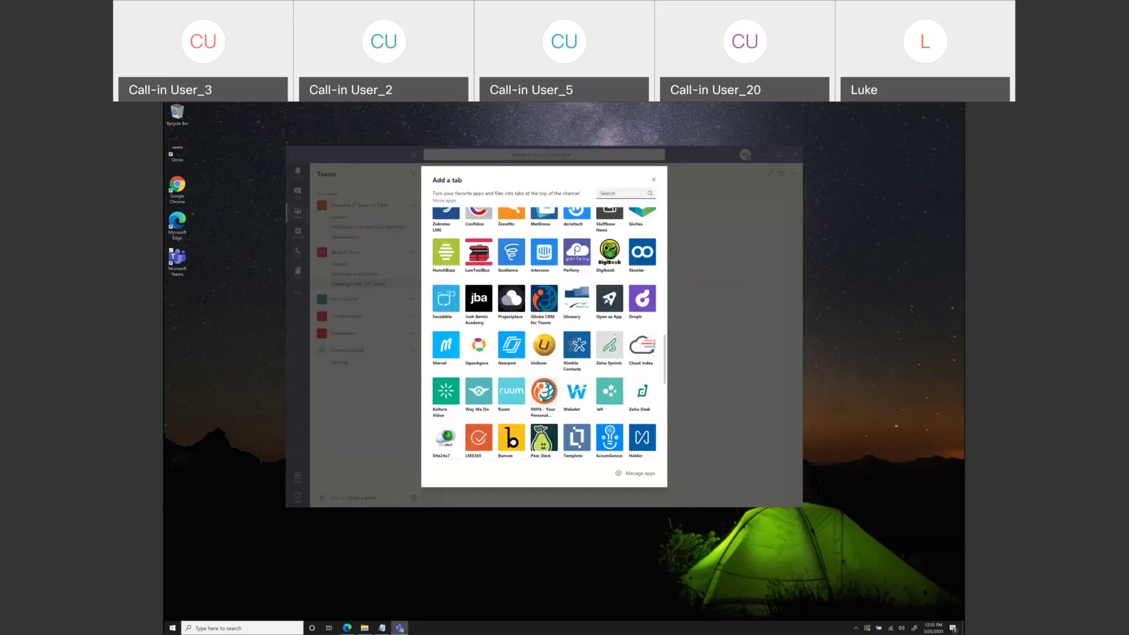
{"action": "scroll", "coordinate": [612, 329], "scroll_direction": "down", "scroll_amount": 3}
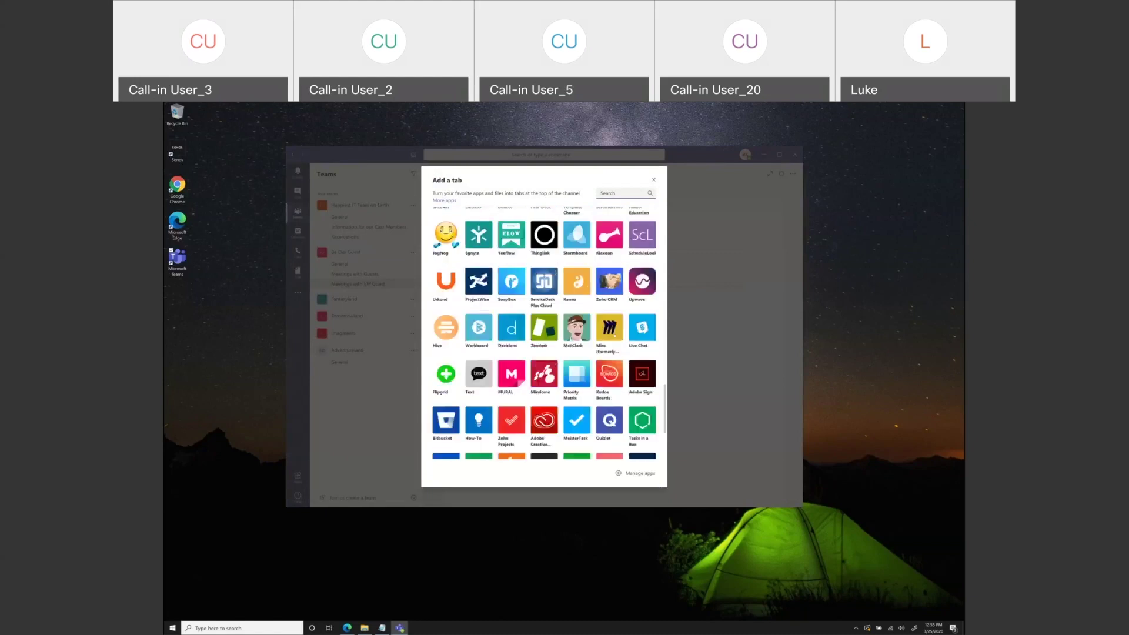
{"action": "scroll", "coordinate": [615, 334], "scroll_direction": "down", "scroll_amount": 3}
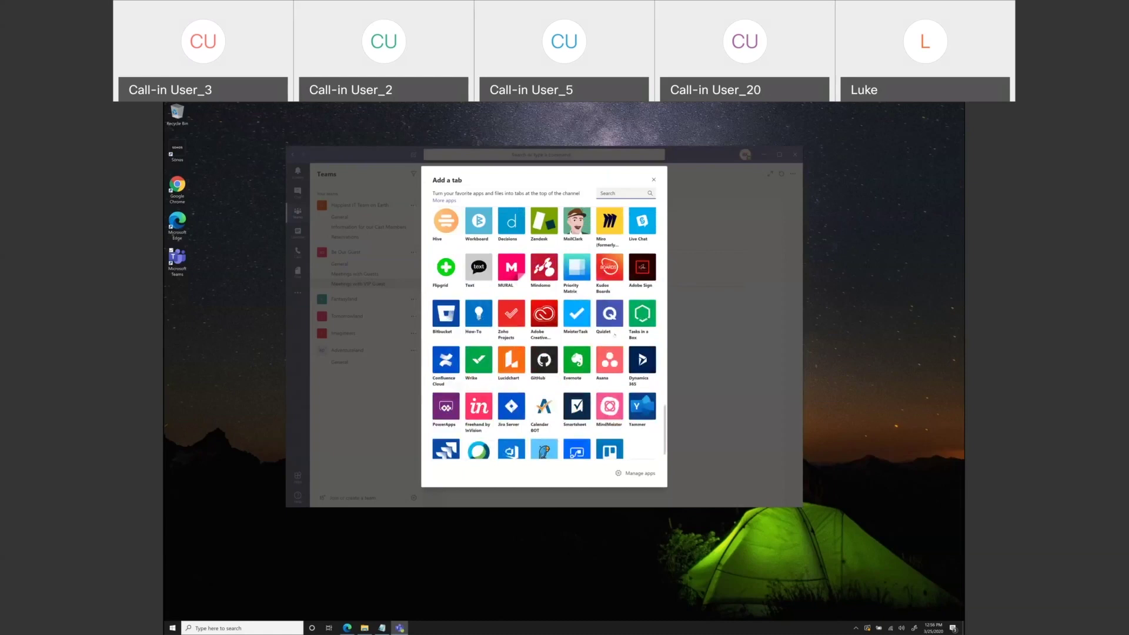
{"action": "scroll", "coordinate": [614, 335], "scroll_direction": "down", "scroll_amount": 1}
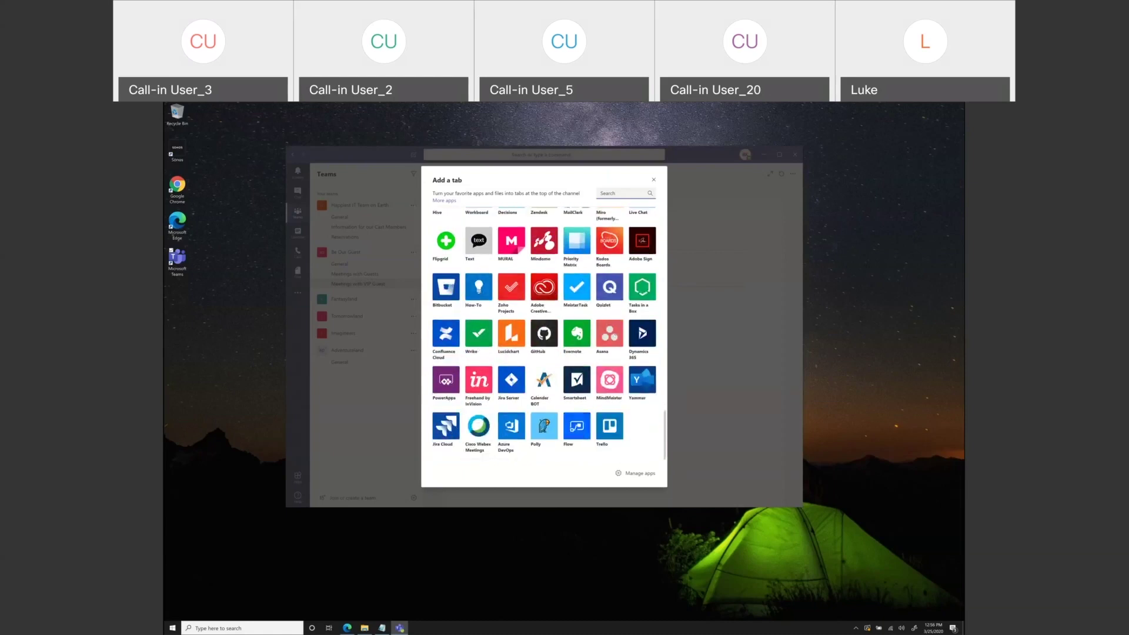
{"action": "scroll", "coordinate": [614, 336], "scroll_direction": "down", "scroll_amount": 5}
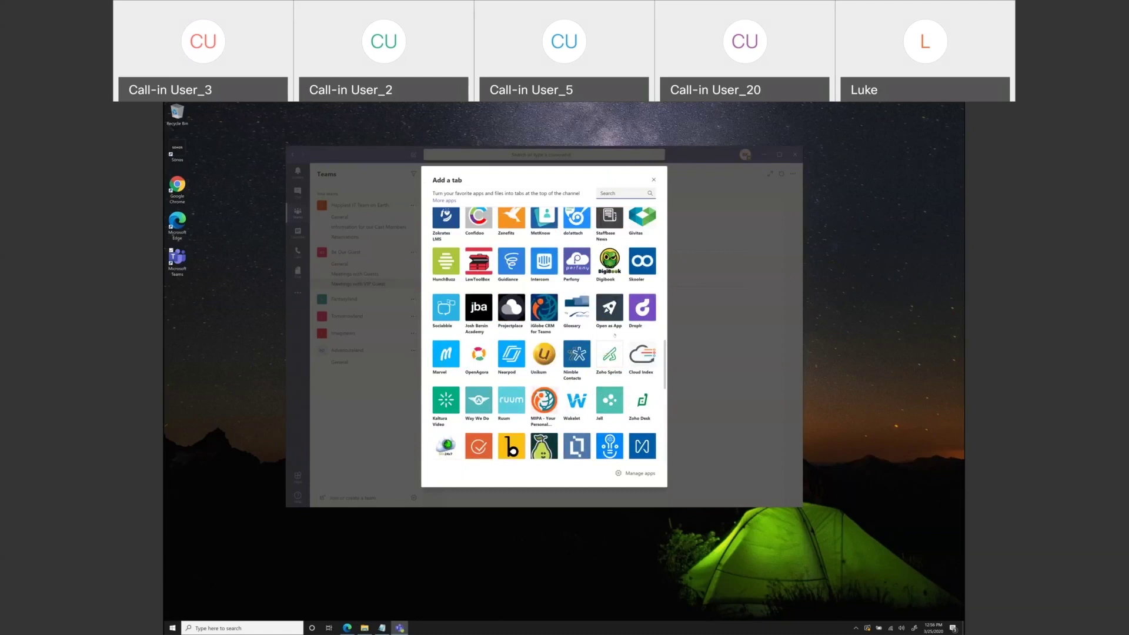
{"action": "scroll", "coordinate": [615, 336], "scroll_direction": "up", "scroll_amount": 10}
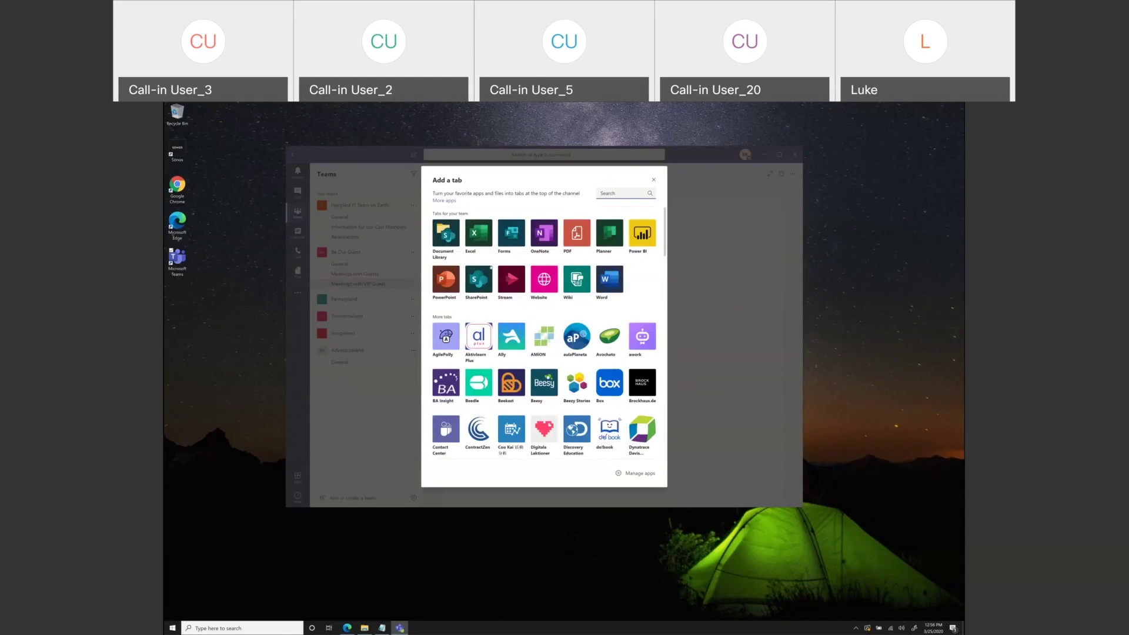
- Choose the Stream tile in Add a tab, then cancel it to return to the VIP Guest meeting notes
{"action": "left_click", "coordinate": [513, 280]}
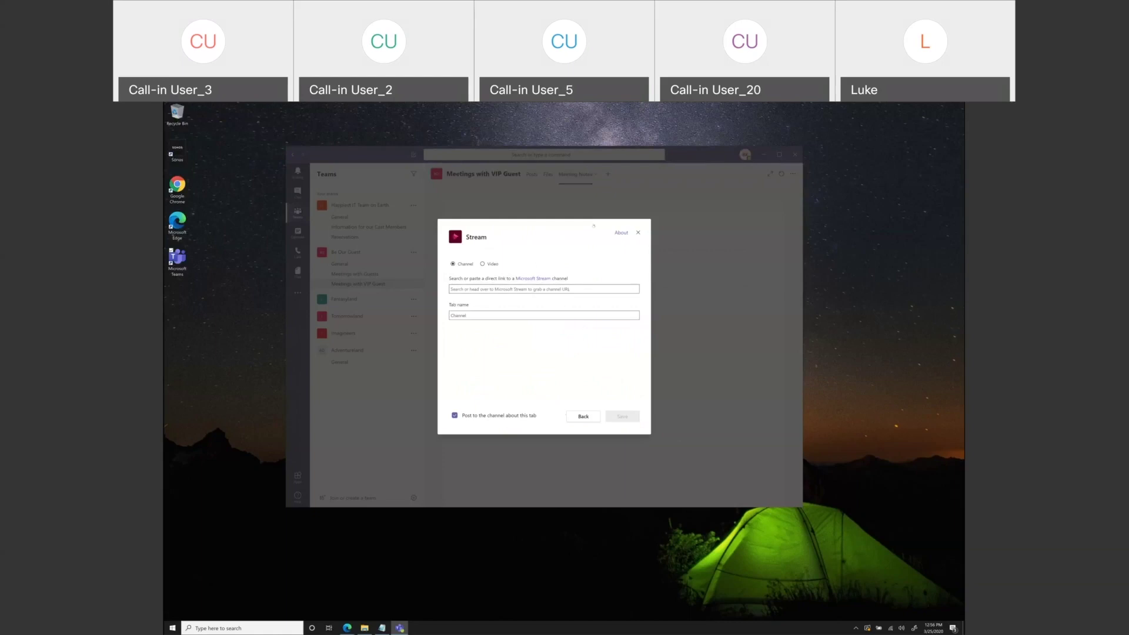
{"action": "left_click", "coordinate": [637, 233]}
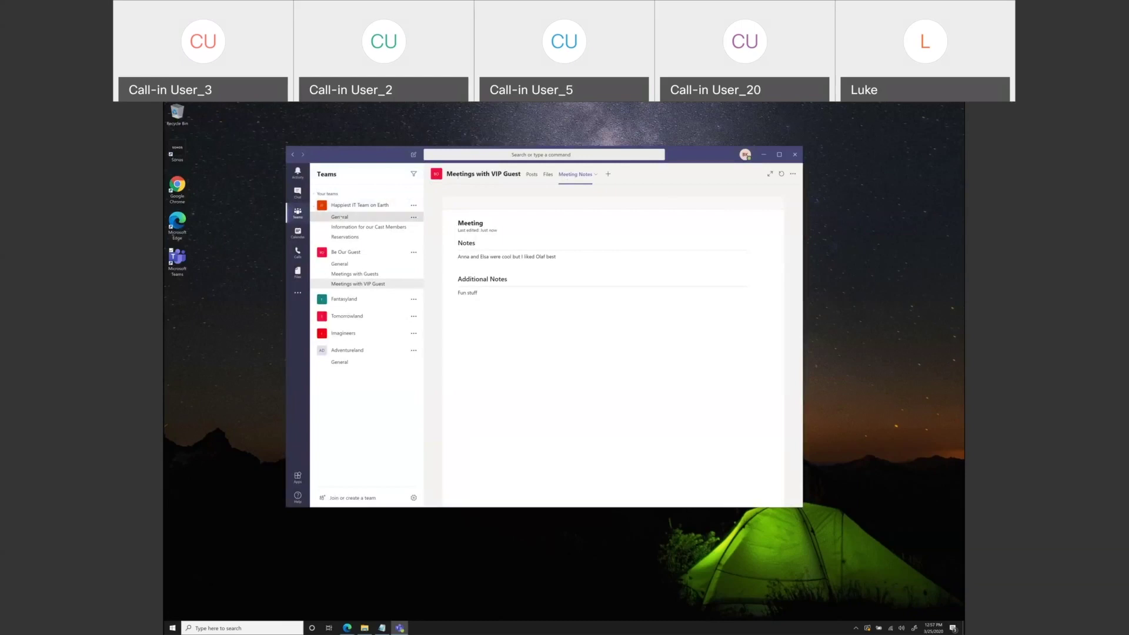
- Open Happiest IT Team on Earth's General channel, then maximize Teams web and switch to the Outlook mail tab
{"action": "left_click", "coordinate": [341, 217]}
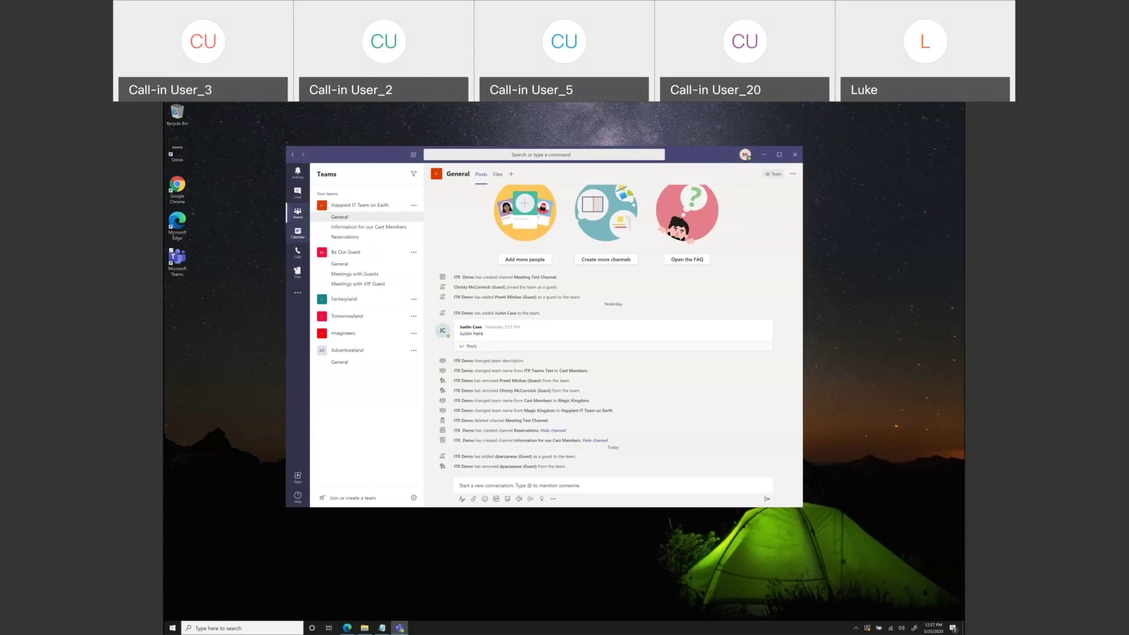
{"action": "left_click", "coordinate": [347, 629]}
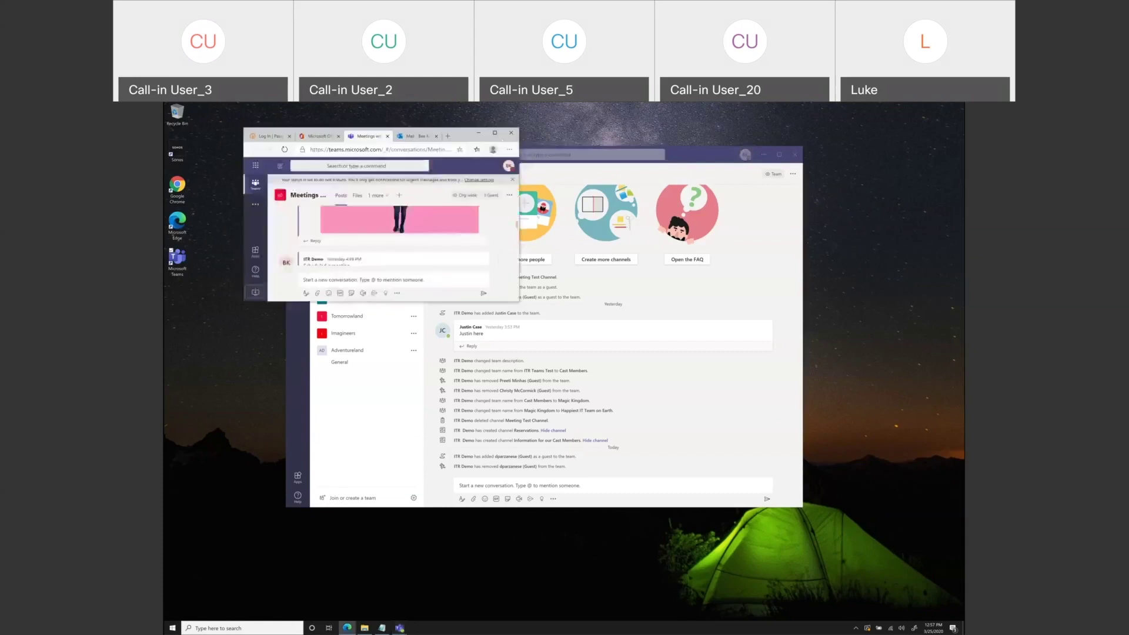
{"action": "left_click", "coordinate": [494, 133]}
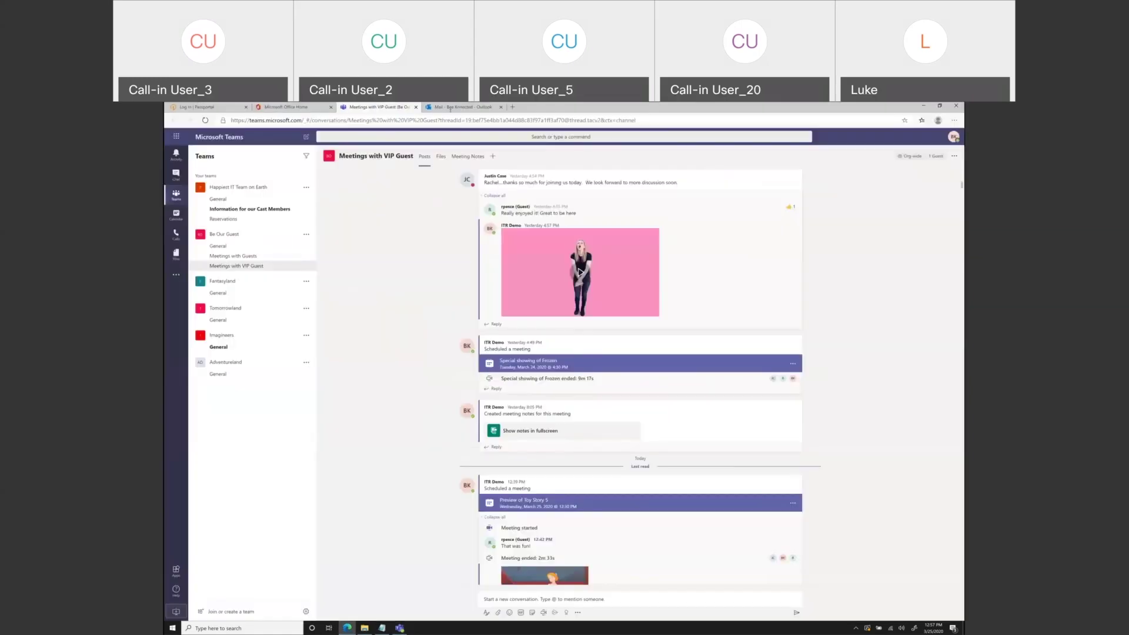
{"action": "left_click", "coordinate": [450, 108]}
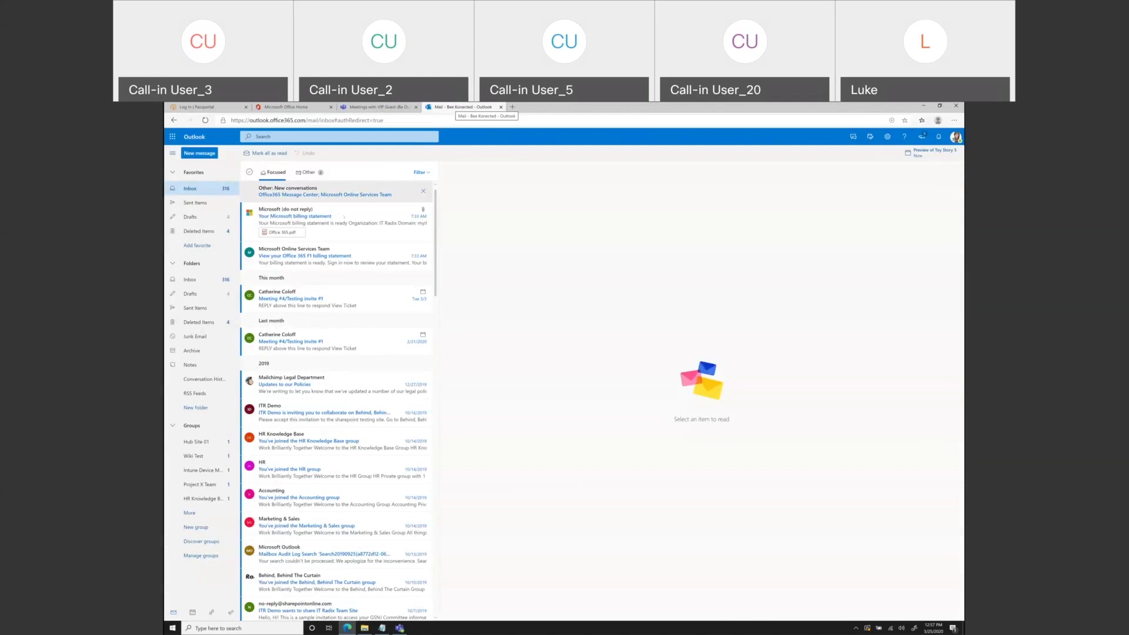
- Check the Other and Focused inbox views in Outlook, then minimize the browser
{"action": "left_click", "coordinate": [302, 172]}
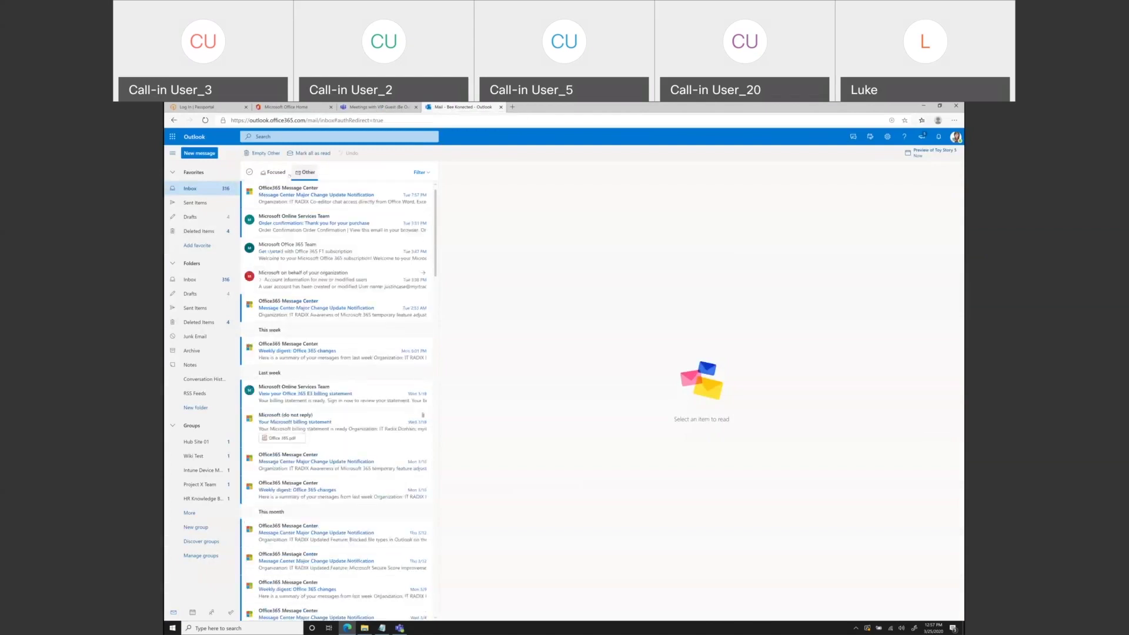
{"action": "left_click", "coordinate": [275, 173]}
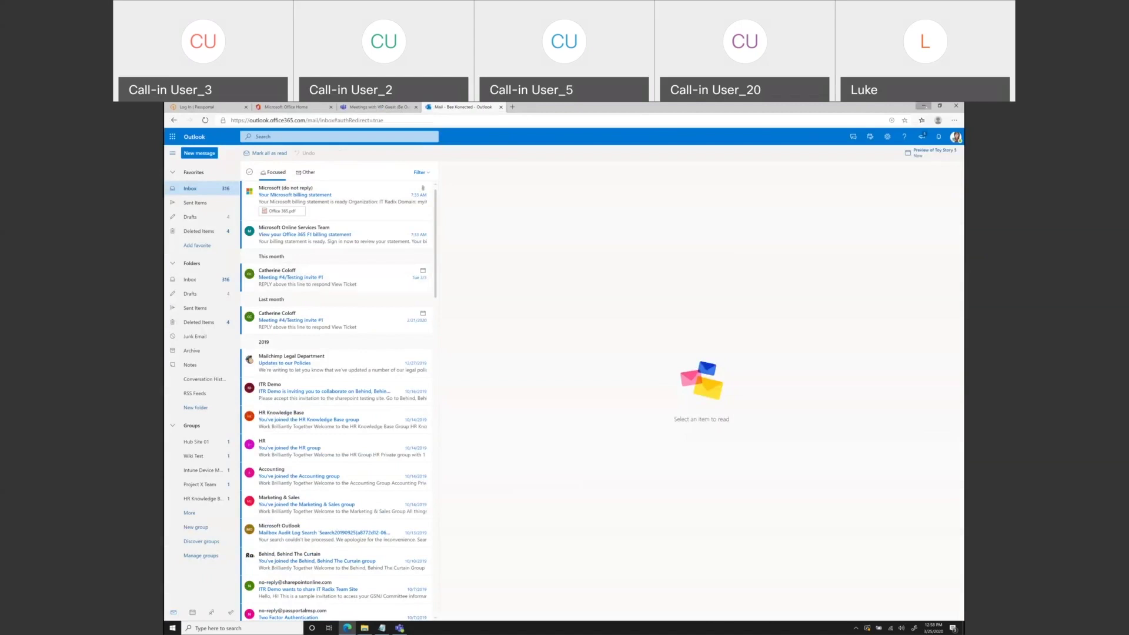
{"action": "left_click", "coordinate": [924, 106]}
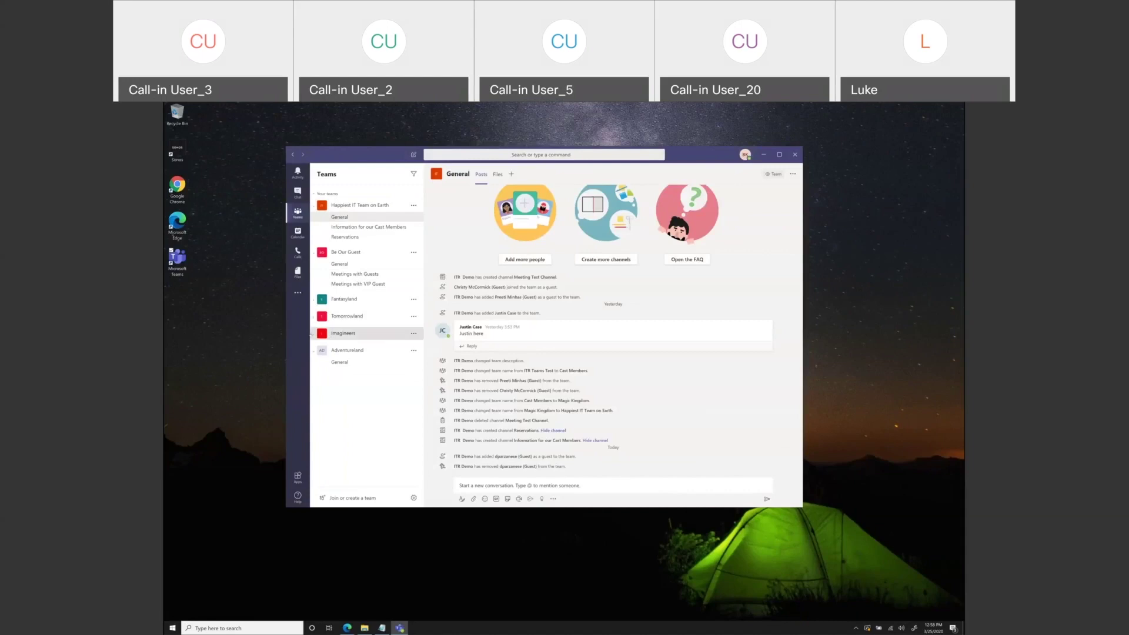
- Select the Imagineers General channel and show its ... menu with Get email address
{"action": "left_click", "coordinate": [312, 334]}
{"action": "left_click", "coordinate": [413, 345]}
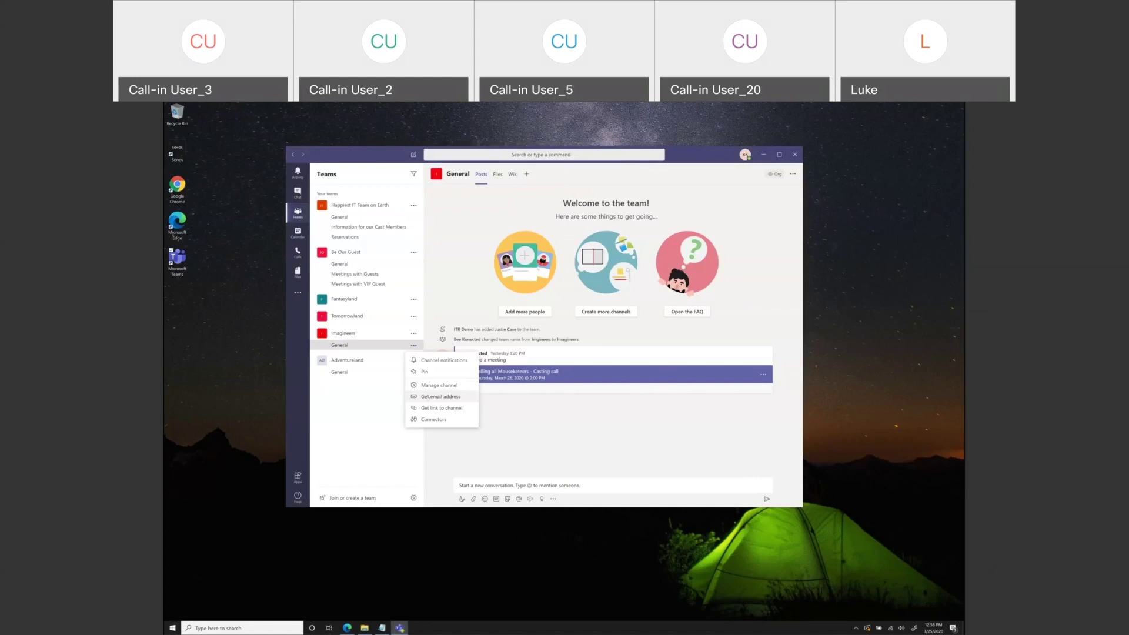
- Close the Imagineers General channel's options menu from an empty spot in the posts pane
{"action": "left_click", "coordinate": [571, 431]}
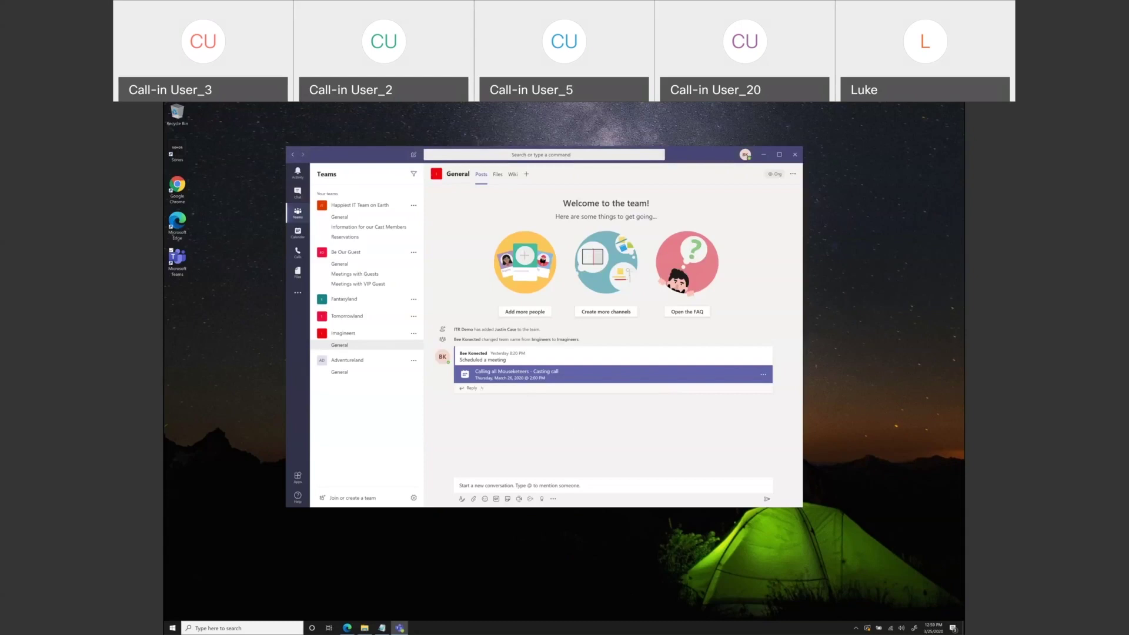
{"action": "mouse_move", "coordinate": [483, 384]}
- From Manage teams, go to Adventureland's General channel and choose Add more people
{"action": "left_click", "coordinate": [414, 498]}
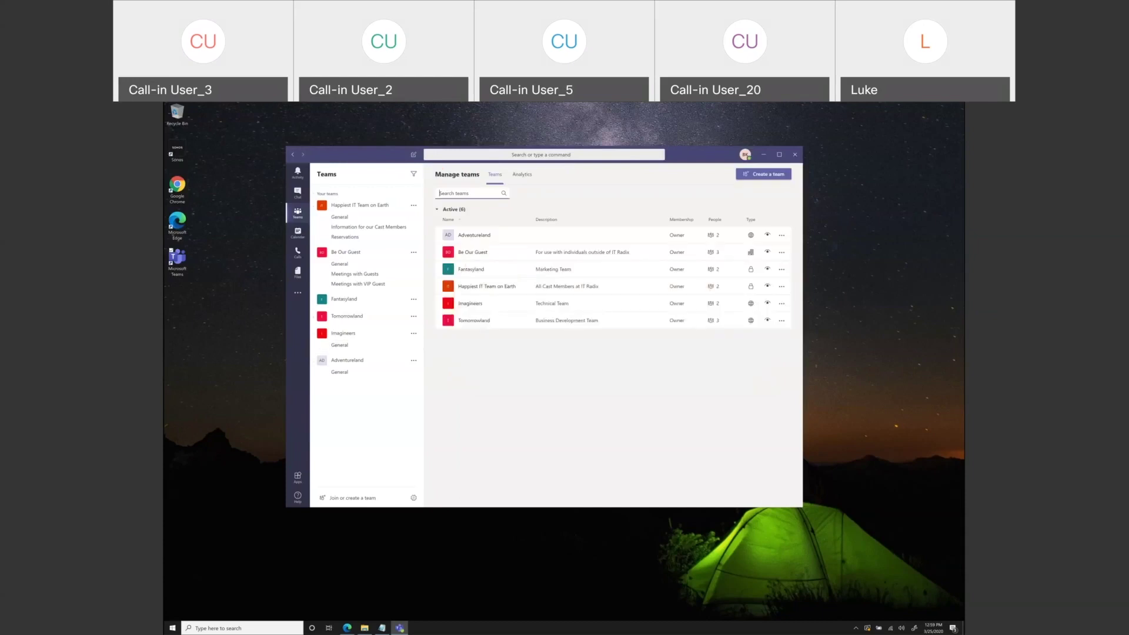
{"action": "left_click", "coordinate": [474, 234]}
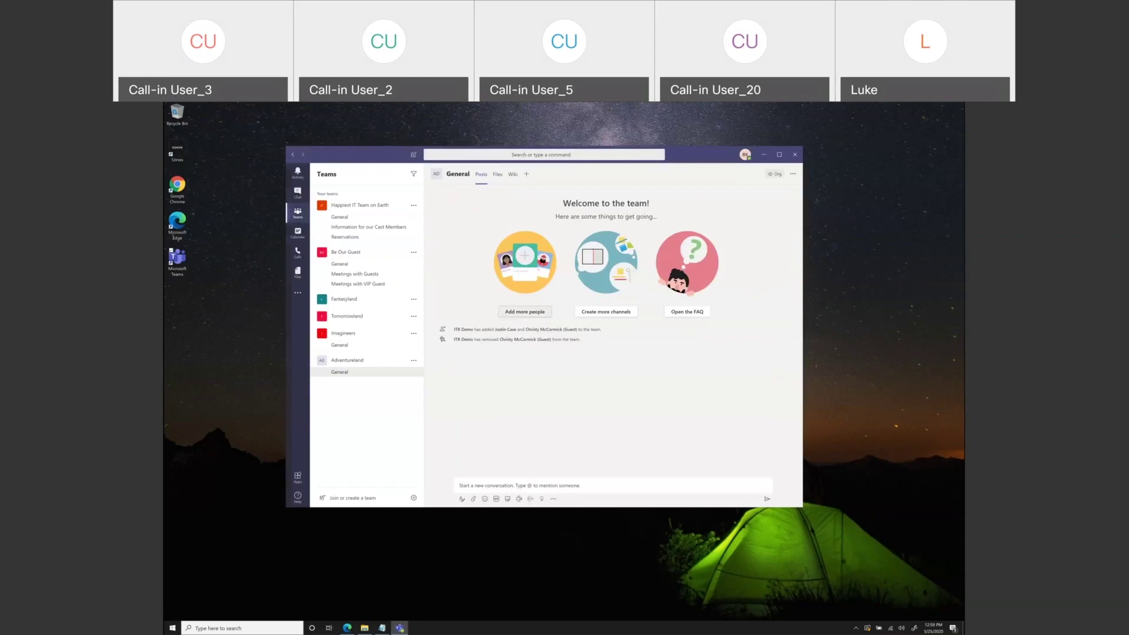
{"action": "left_click", "coordinate": [524, 312]}
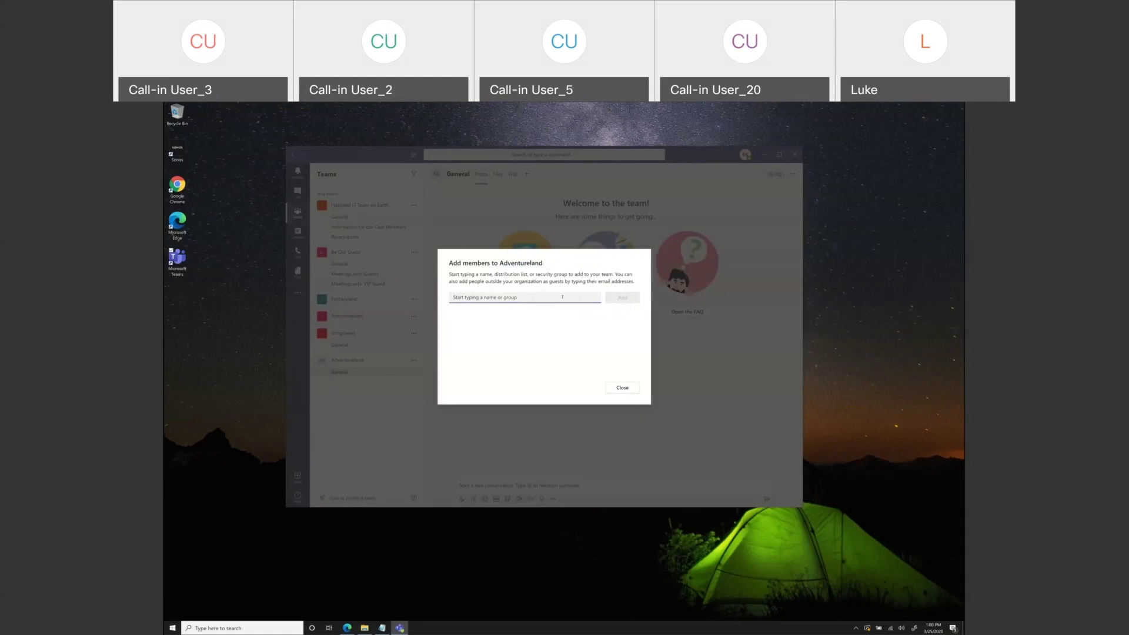
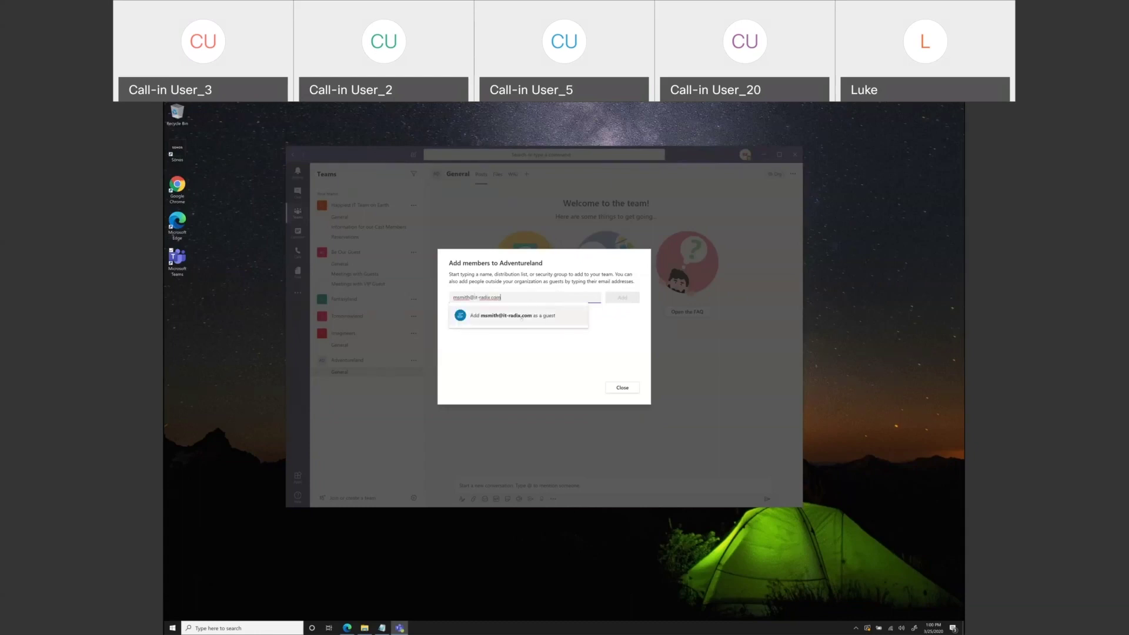
- Enter the outside person's e-mail address, add them to Adventureland as a guest, and close the dialog
{"action": "left_click", "coordinate": [522, 316]}
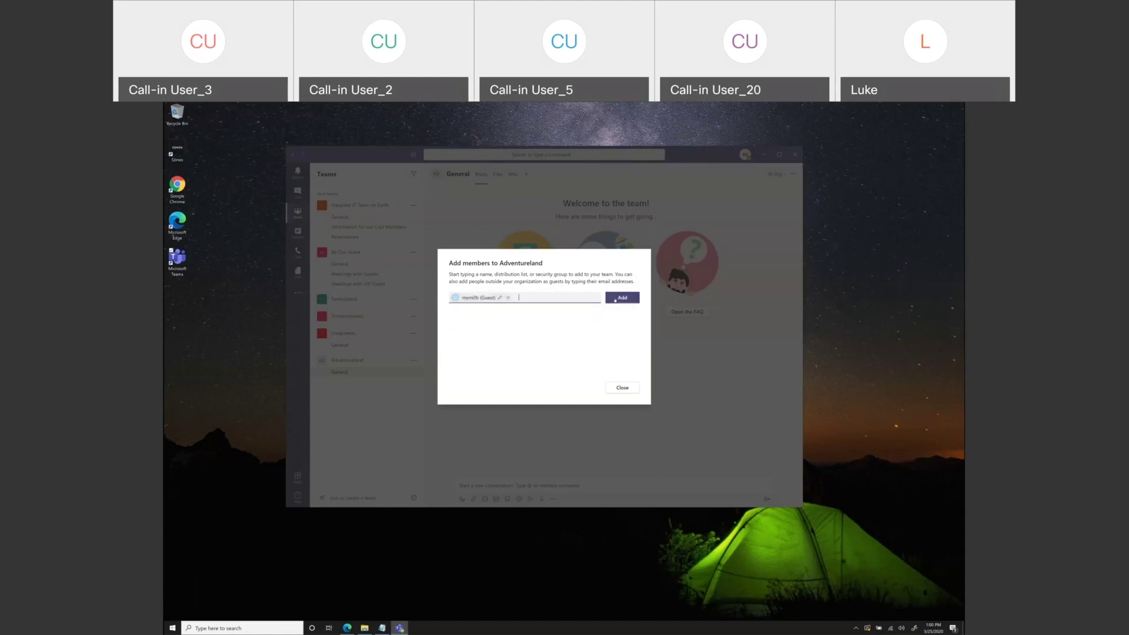
{"action": "left_click", "coordinate": [616, 300]}
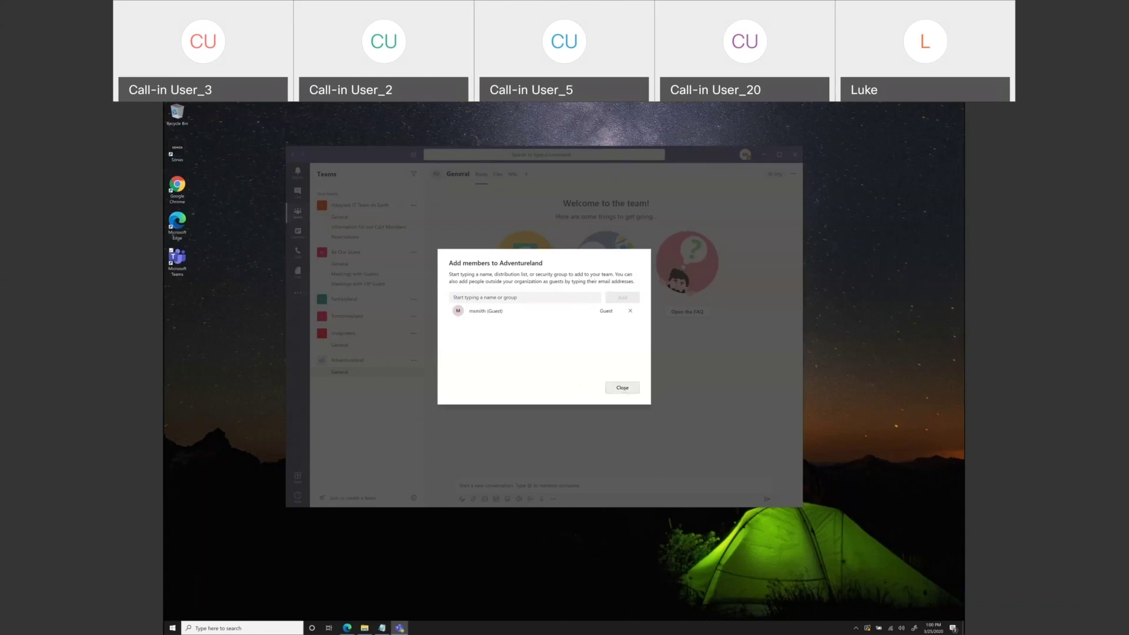
{"action": "left_click", "coordinate": [622, 387]}
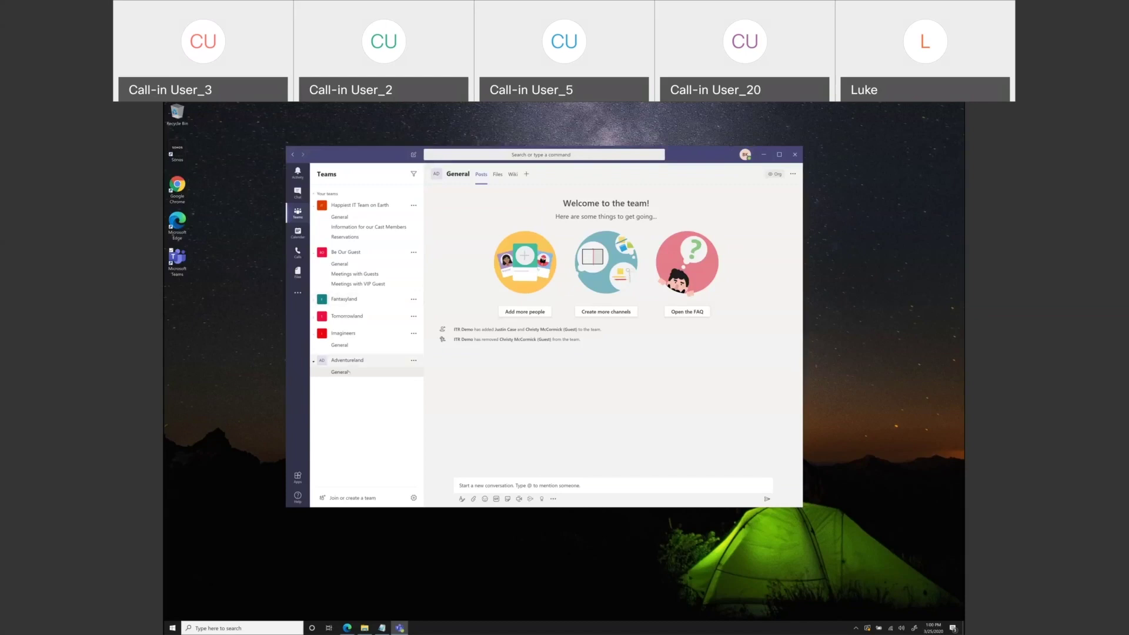
- Search for an existing guest by name, add them to Adventureland, and close Add members
{"action": "left_click", "coordinate": [518, 312]}
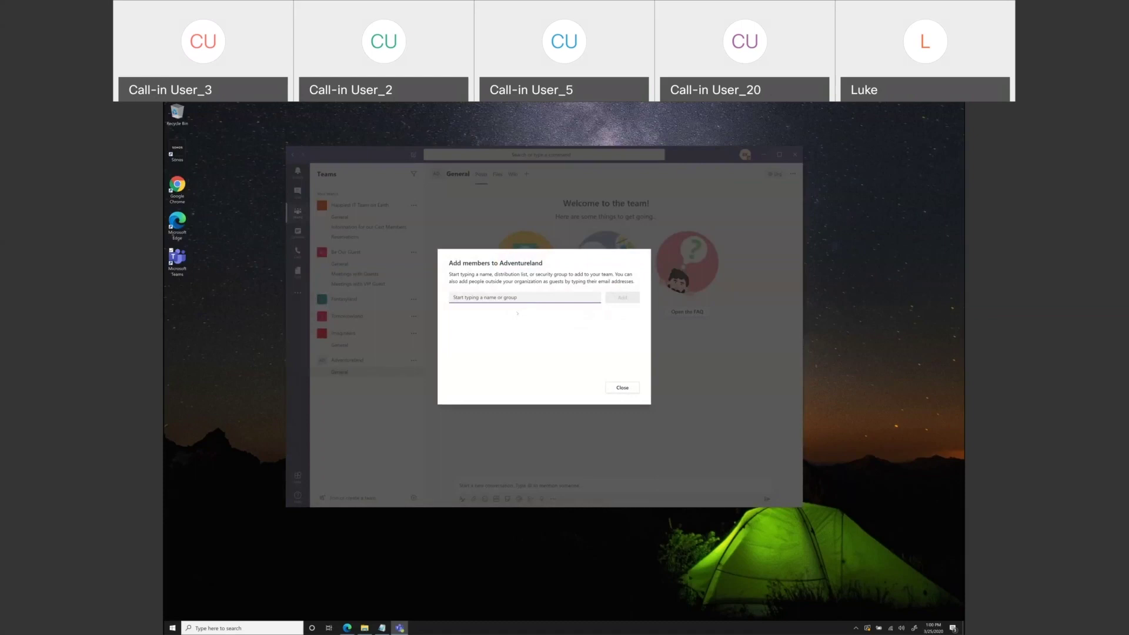
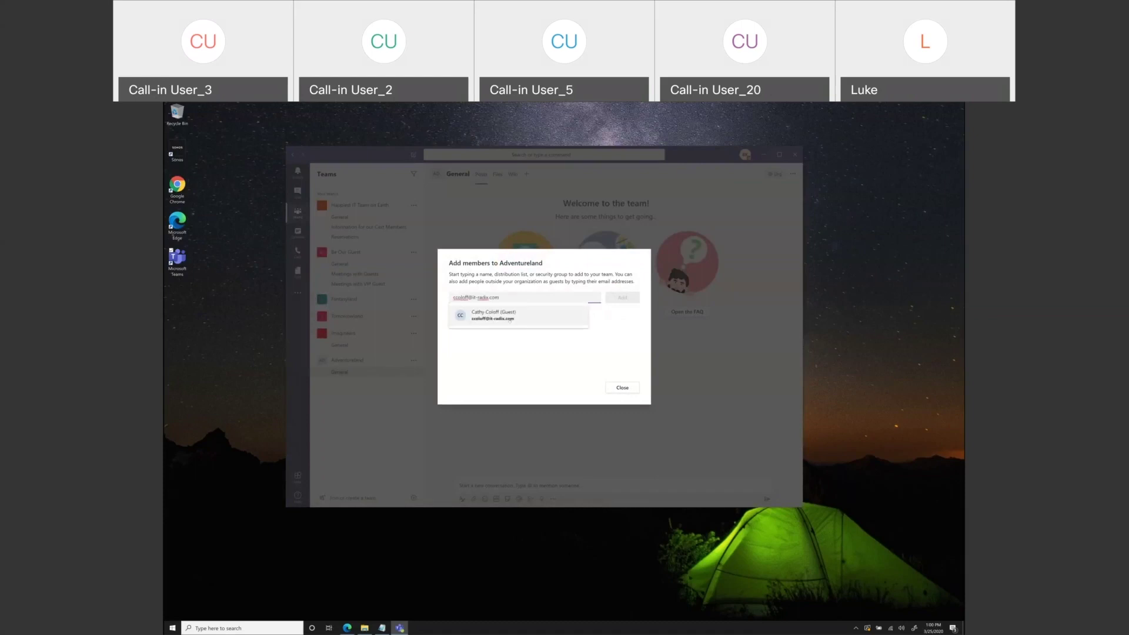
{"action": "left_click", "coordinate": [512, 320]}
{"action": "left_click", "coordinate": [618, 298]}
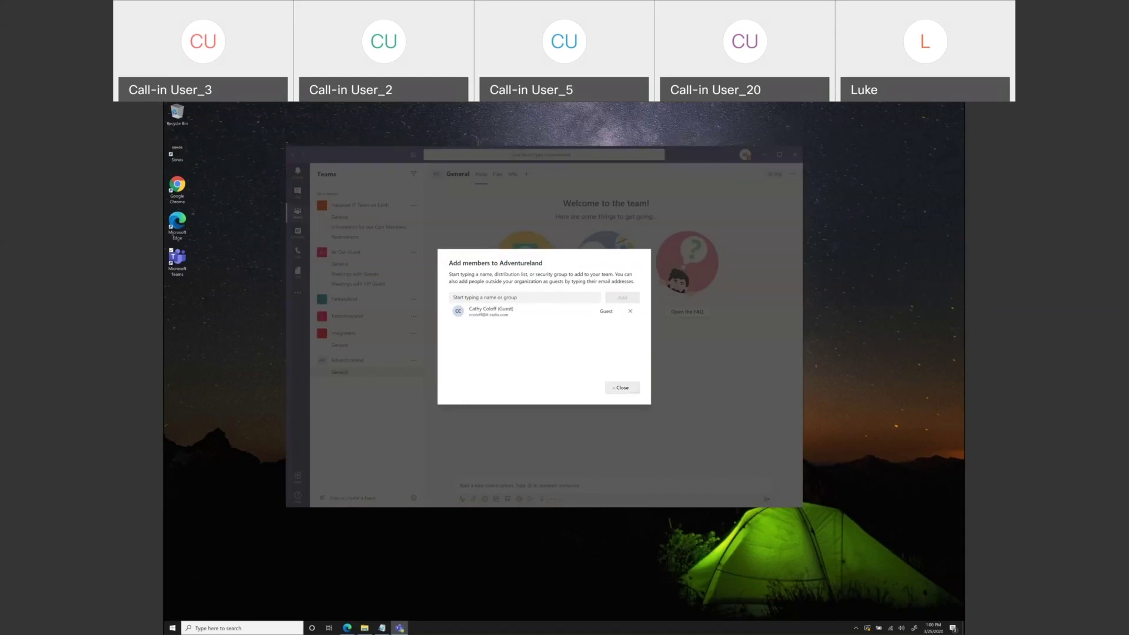
{"action": "left_click", "coordinate": [614, 388]}
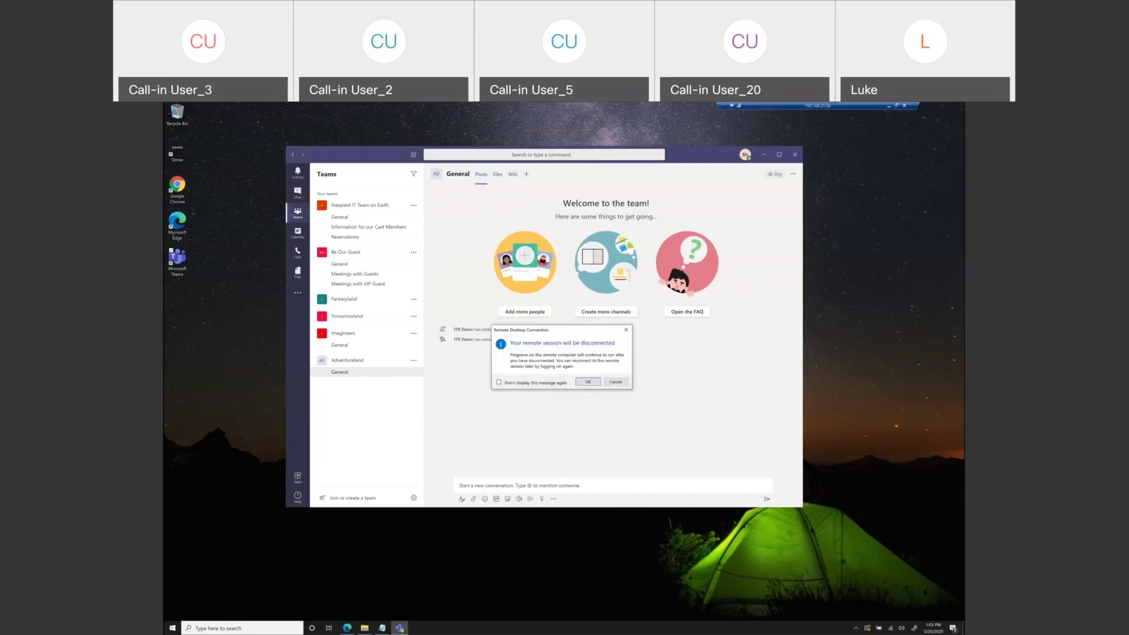
- Disconnect the remote session and present PowerPoint slide 7, 'Thank you!', full screen
{"action": "left_click", "coordinate": [589, 381]}
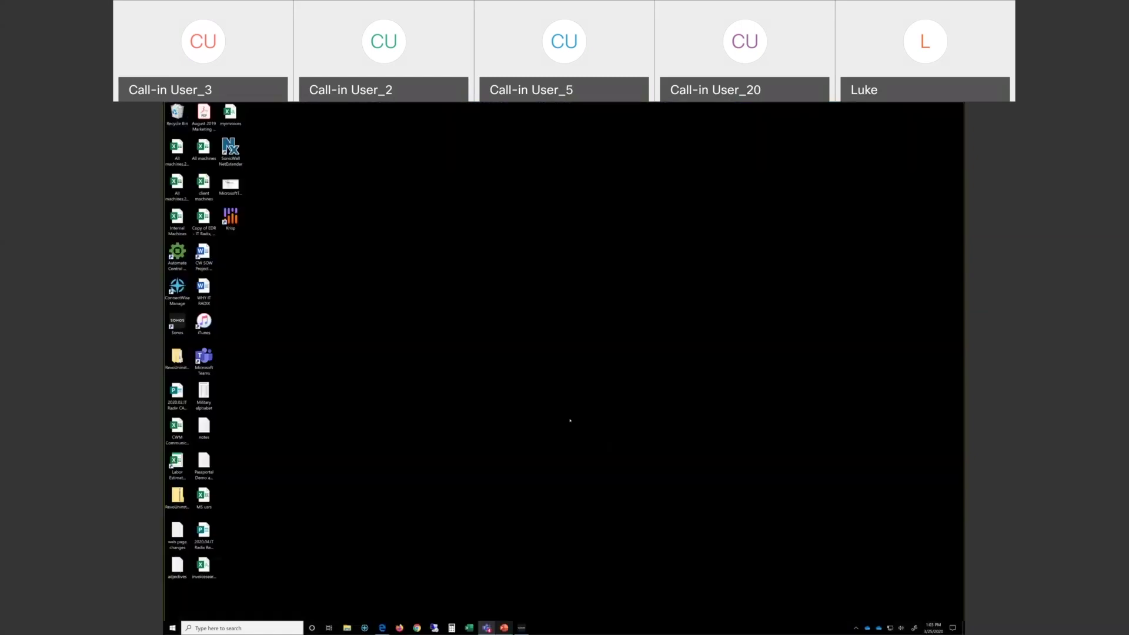
{"action": "left_click", "coordinate": [504, 627]}
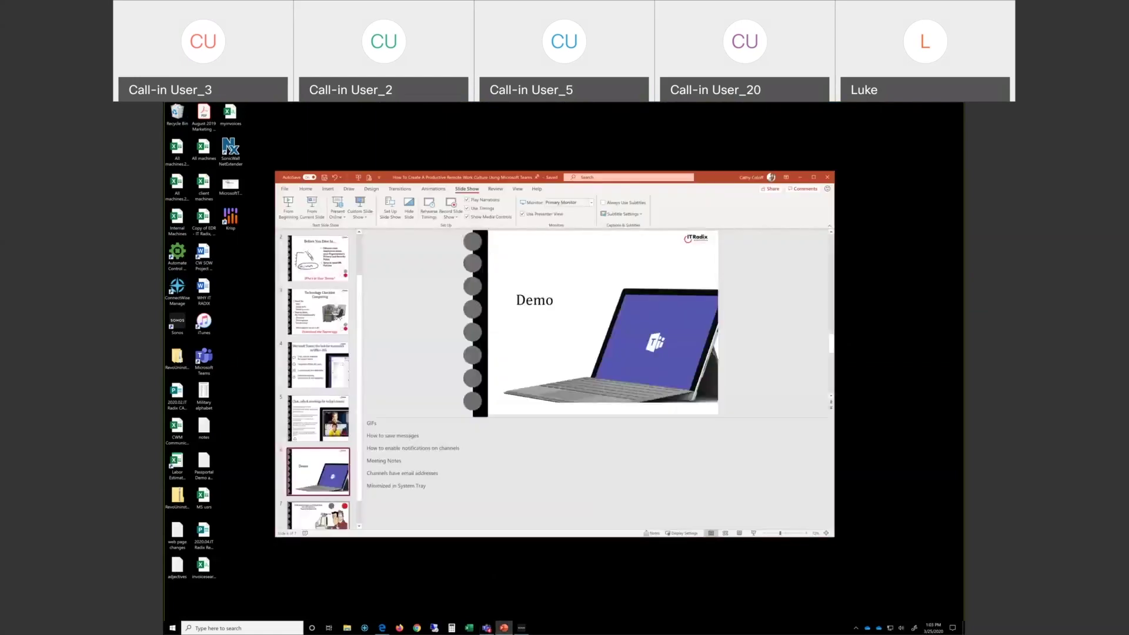
{"action": "left_click", "coordinate": [317, 515]}
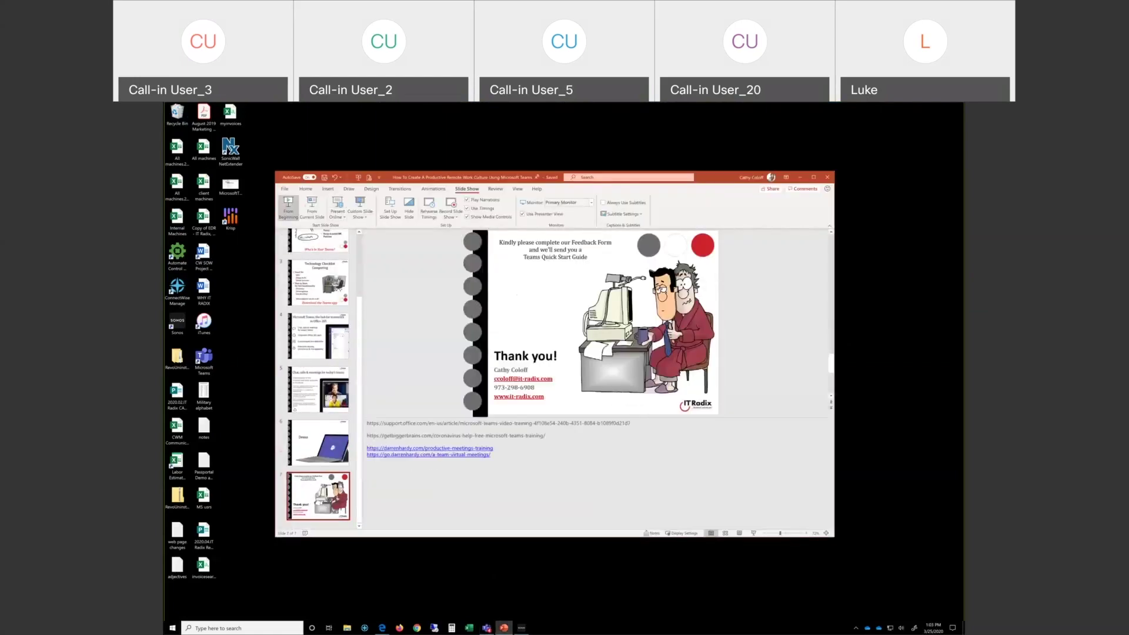
{"action": "key", "text": "shift+F5"}
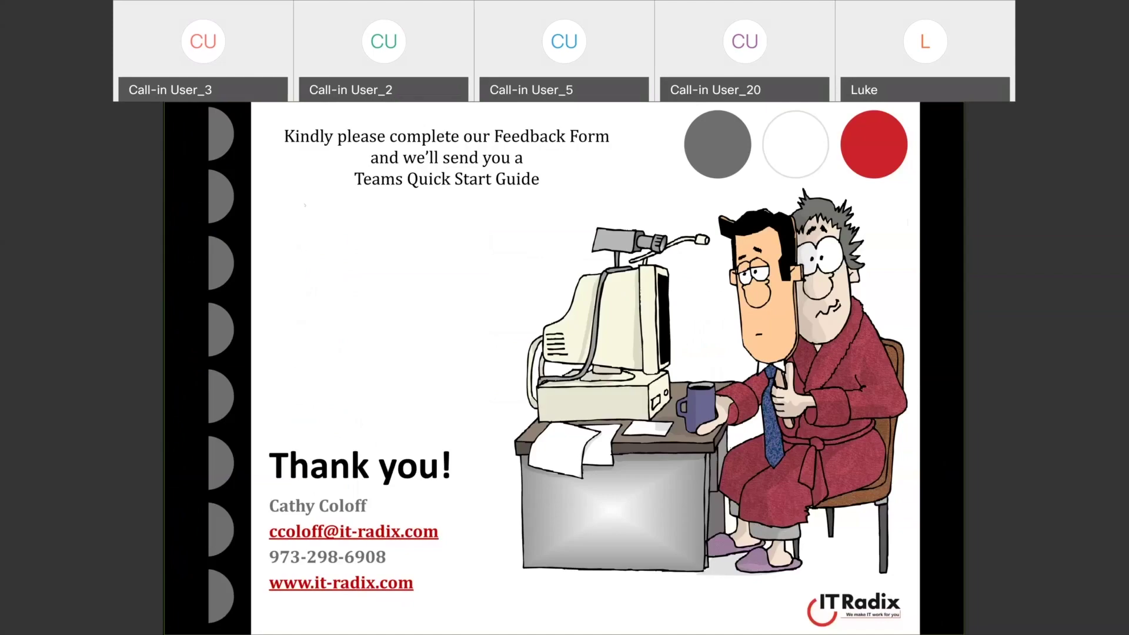